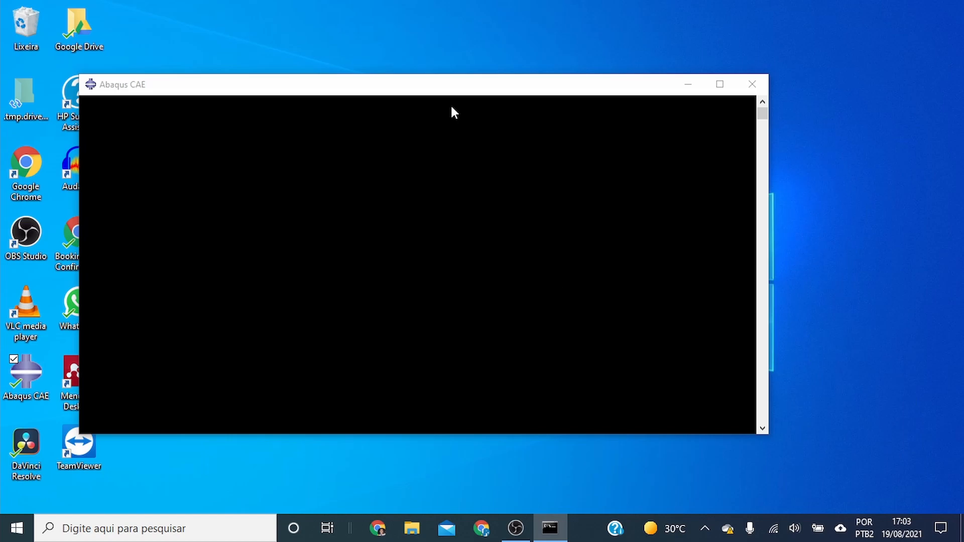
Create a new model database with a Standard/Explicit model and gather the toolbars into a single row
left_click(441, 91)
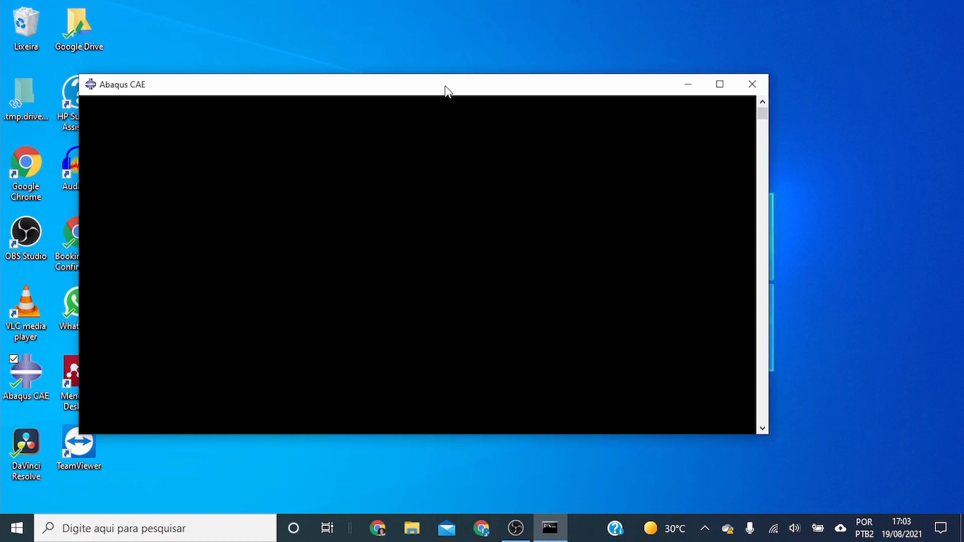
left_click_drag(485, 89, 558, 78)
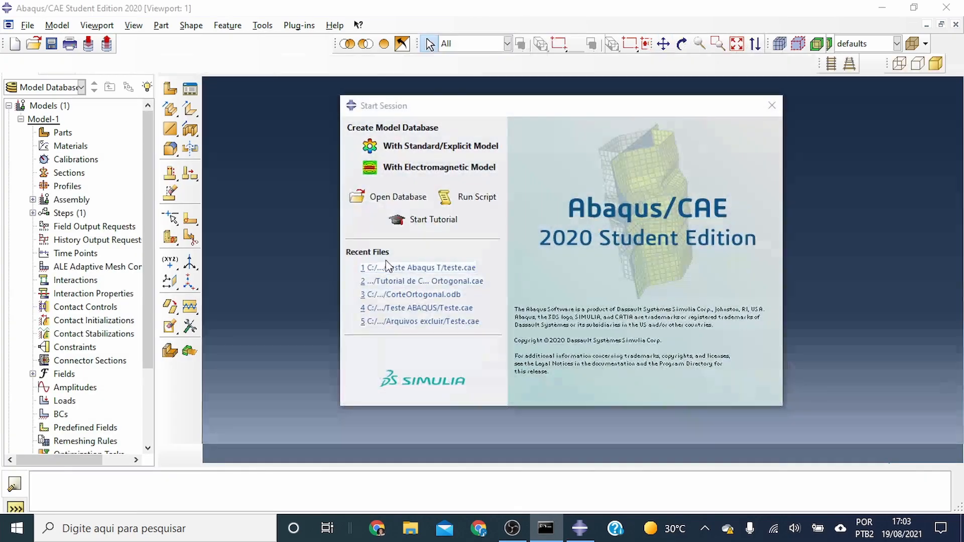
left_click(457, 151)
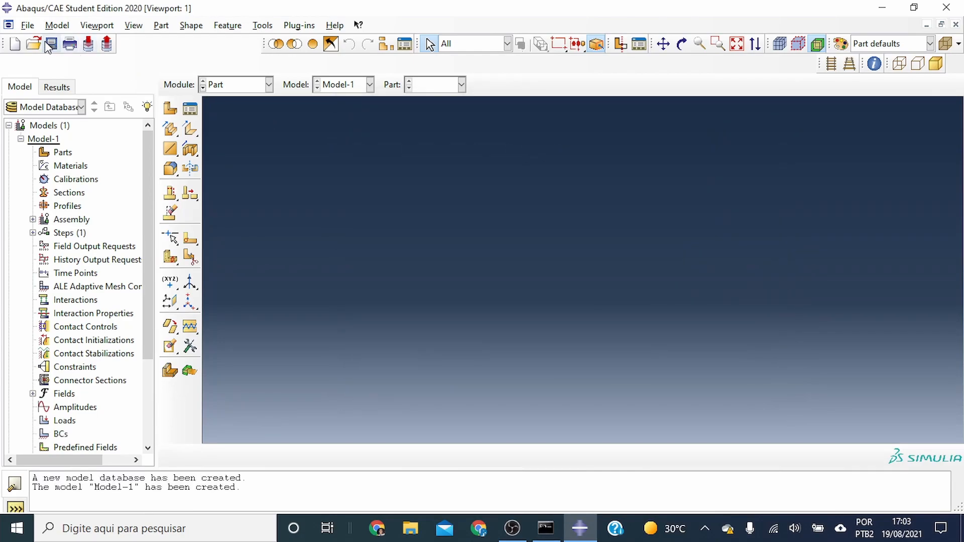
left_click_drag(820, 63, 357, 40)
Create a folder named Tutorial de Ensaio de Tracao inside Documents and set it as the work directory
left_click(27, 25)
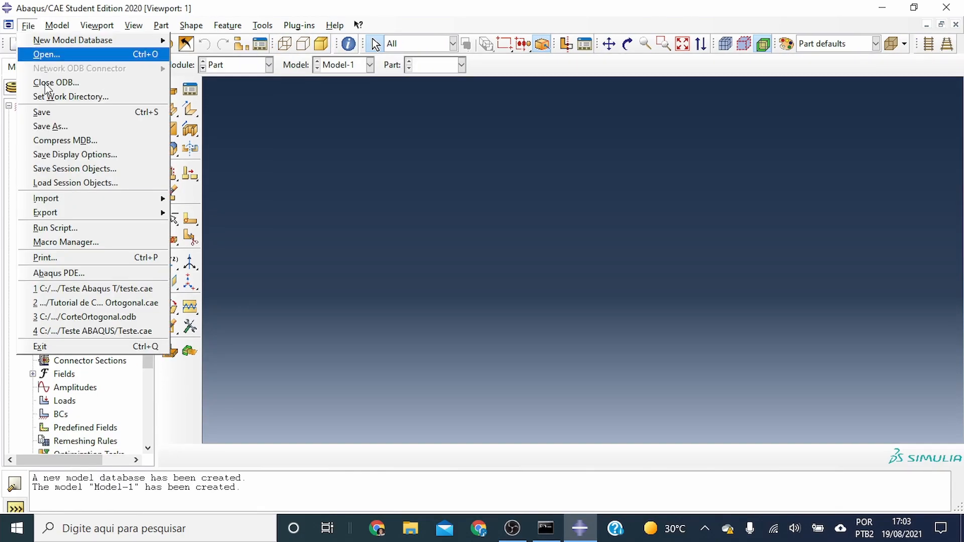
left_click(50, 95)
left_click(331, 264)
double_click(328, 262)
left_click(543, 175)
type("Tutorial de Ensaio de Tracao")
left_click(435, 225)
left_click(623, 336)
Save the model database in the work directory as Ensaio de tracao
left_click(52, 44)
type("Ensaio de tracao")
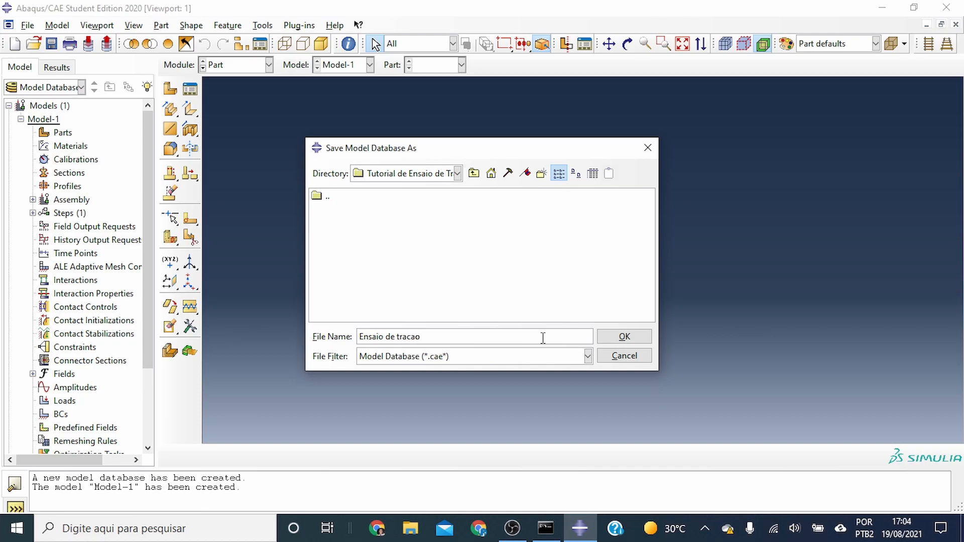
left_click(624, 336)
Create an axisymmetric deformable shell part named Amostra with an approximate size of 200 and open its sketch
left_click(171, 89)
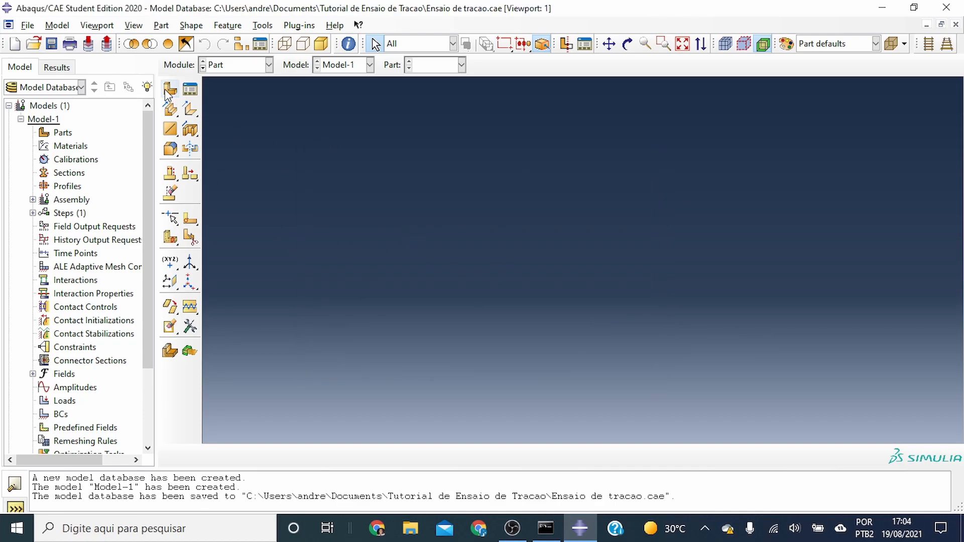
left_click_drag(798, 57, 147, 53)
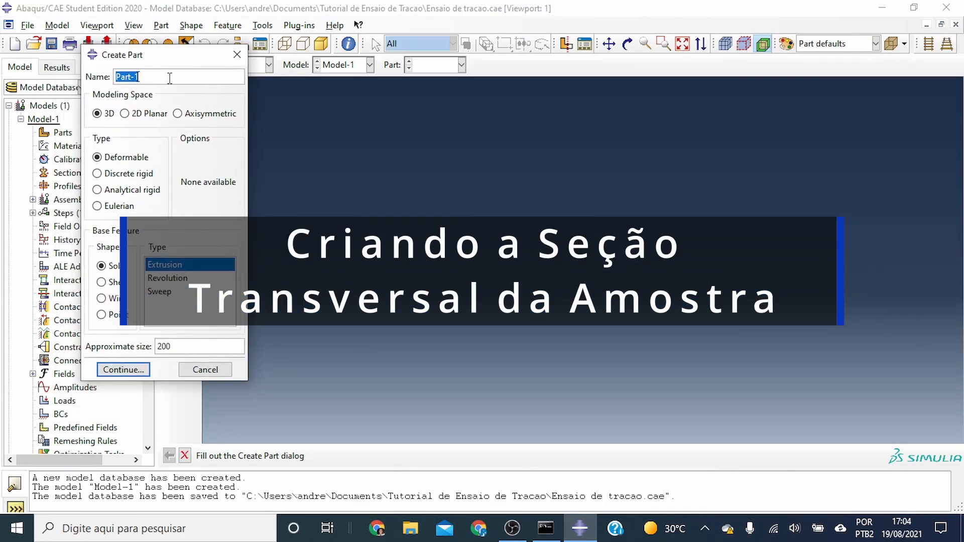
type("Amostra")
left_click(185, 114)
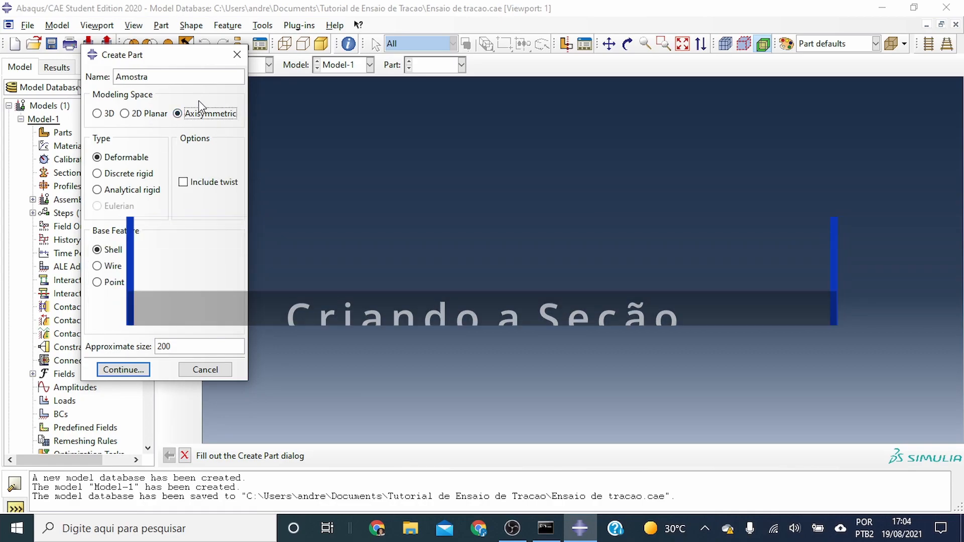
left_click(123, 370)
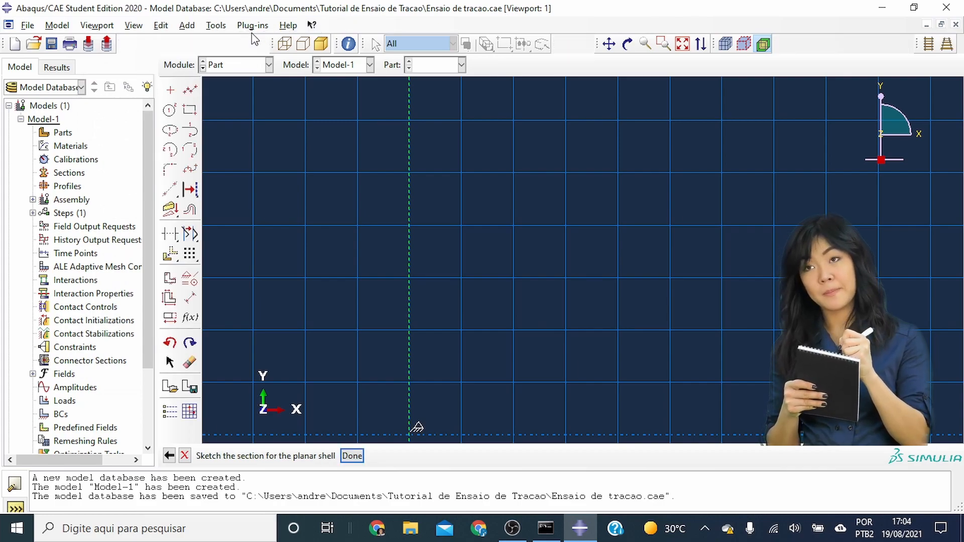
Sketch a horizontal base line from the origin with a vertical line about 30 long at its end, plus a longer vertical line along the symmetry axis
scroll(441, 243, "down", 5)
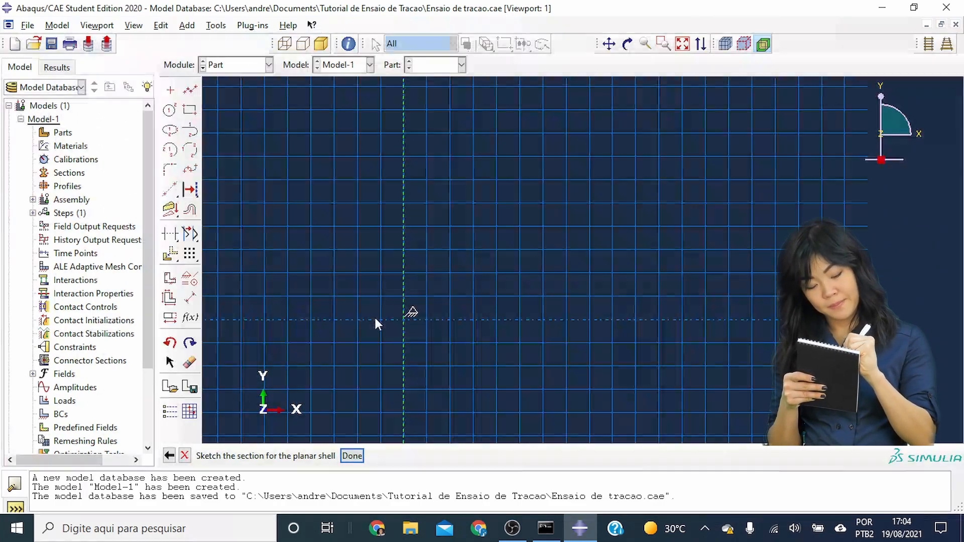
left_click(190, 89)
left_click(399, 379)
left_click(438, 379)
left_click(437, 262)
middle_click(438, 262)
left_click(399, 378)
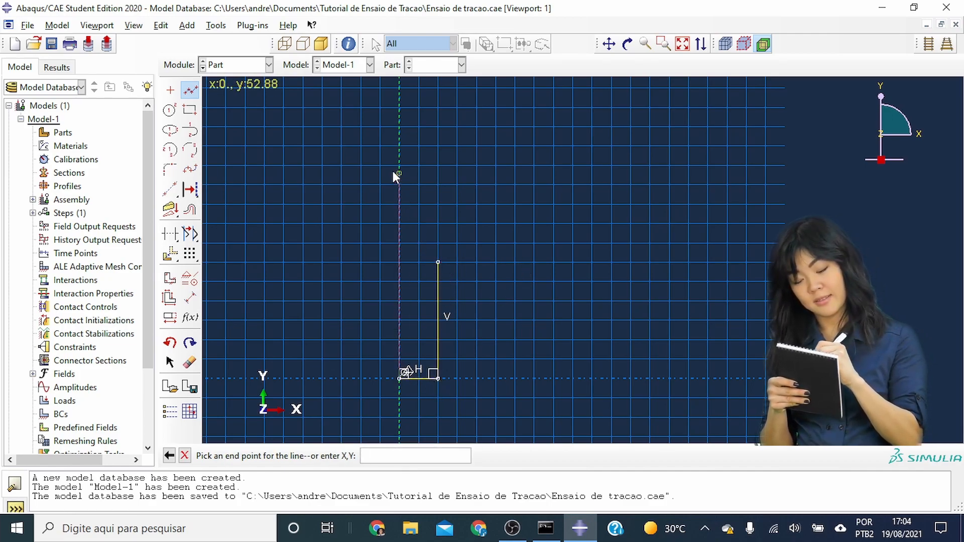
left_click(399, 162)
middle_click(556, 215)
Dimension the base line to 5 and the short vertical line rising from its outer end to 40
left_click(190, 298)
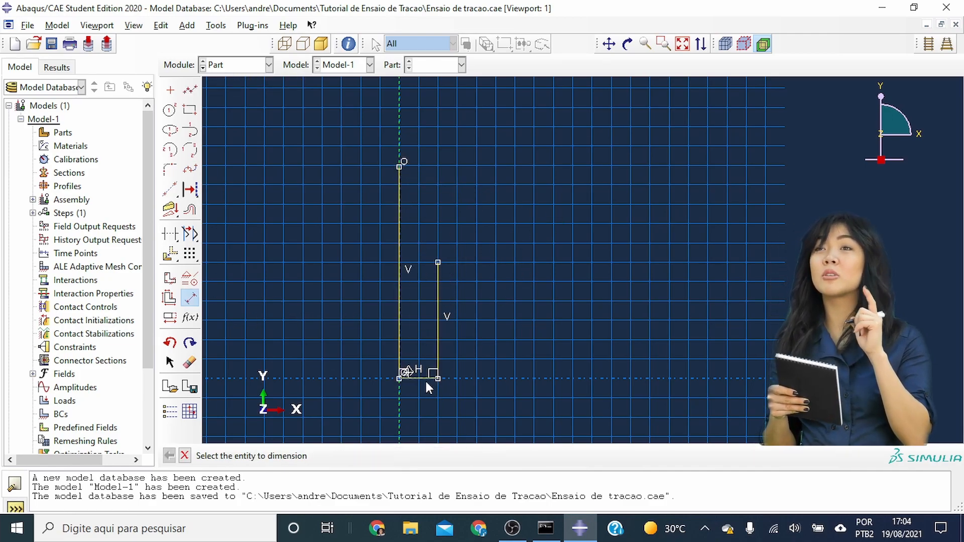
left_click(427, 378)
left_click(426, 410)
type("5")
key("Return")
left_click(418, 341)
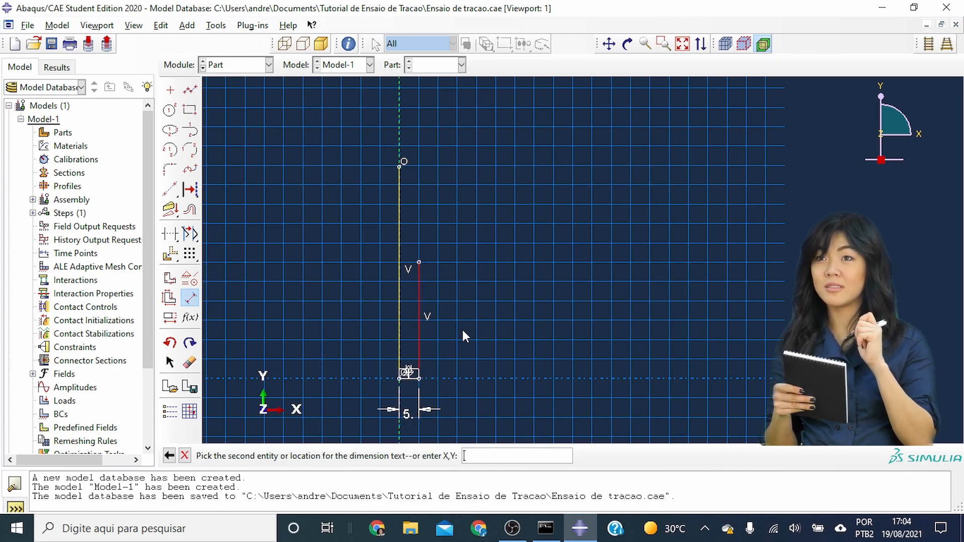
left_click(495, 329)
type("40")
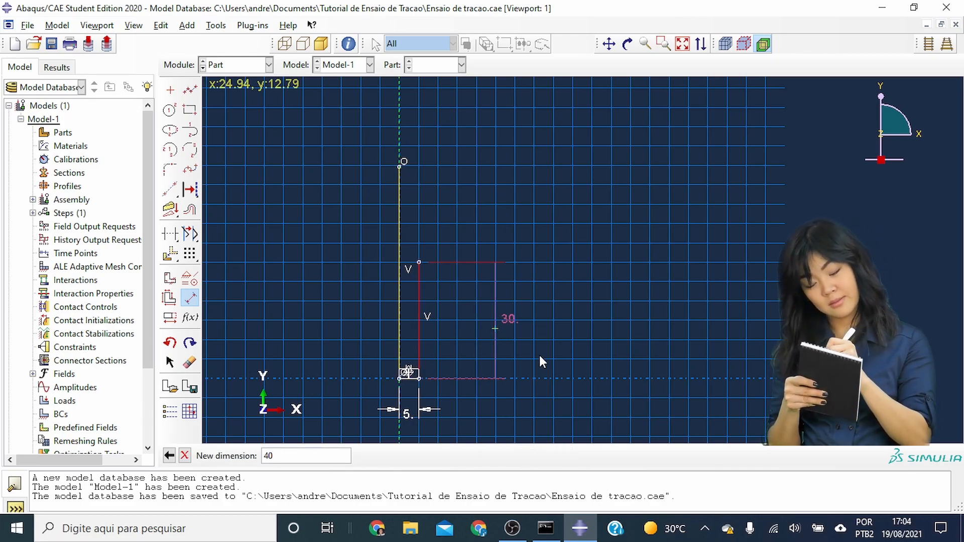
key("Return")
Dimension the vertical distance between the axis line's two endpoints and set it to 90
left_click(400, 216)
key("Escape")
left_click(190, 298)
left_click(399, 167)
left_click(399, 379)
left_click(315, 288)
type("90")
key("Return")
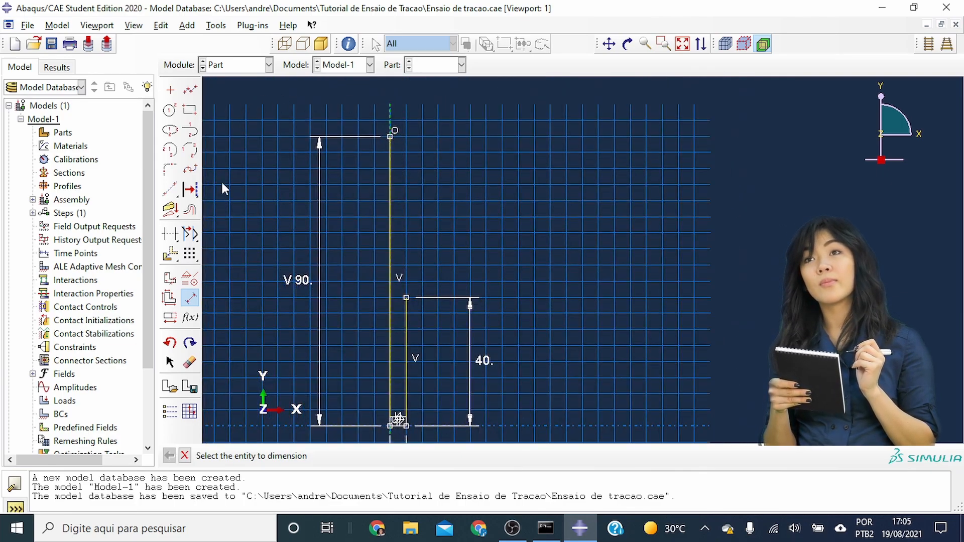
Sketch a horizontal line about 16.25 long from the axis line's upper end, continued by a vertical line about 30 long downward
left_click(191, 89)
left_click(390, 136)
left_click(442, 137)
left_click(442, 233)
middle_click(383, 305)
Dimension the upper horizontal line to 10 and the vertical line hanging from it to 30
left_click(190, 297)
left_click(421, 137)
left_click(420, 110)
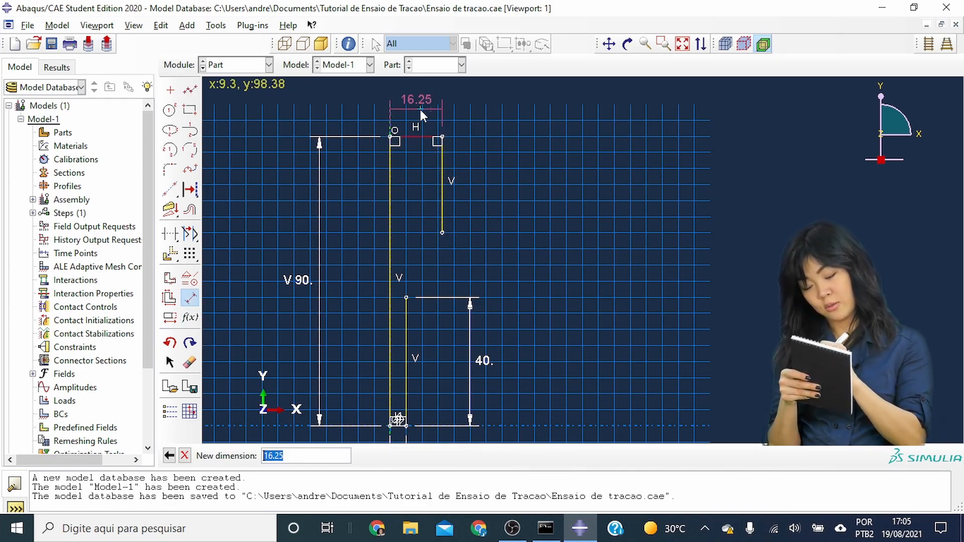
type("10")
key("Return")
left_click(423, 181)
left_click(506, 196)
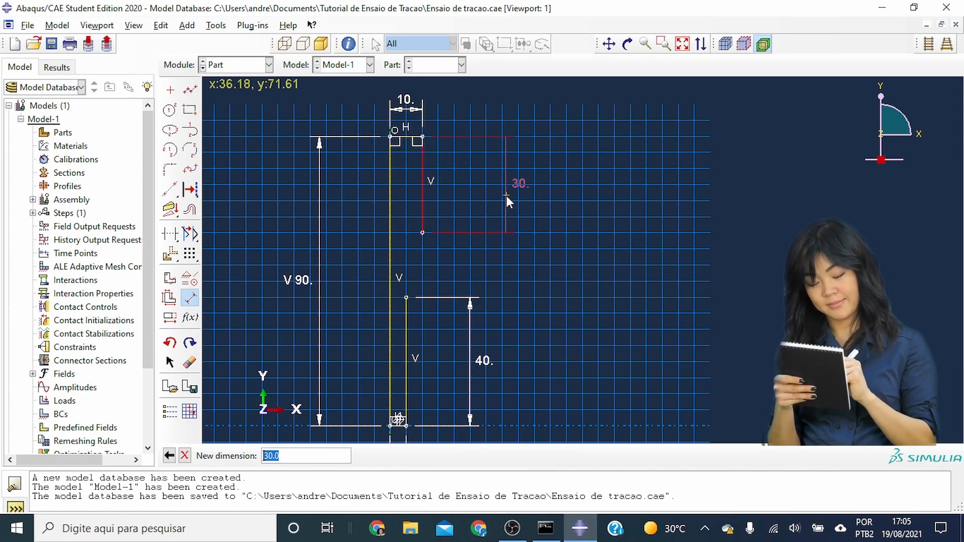
key("Return")
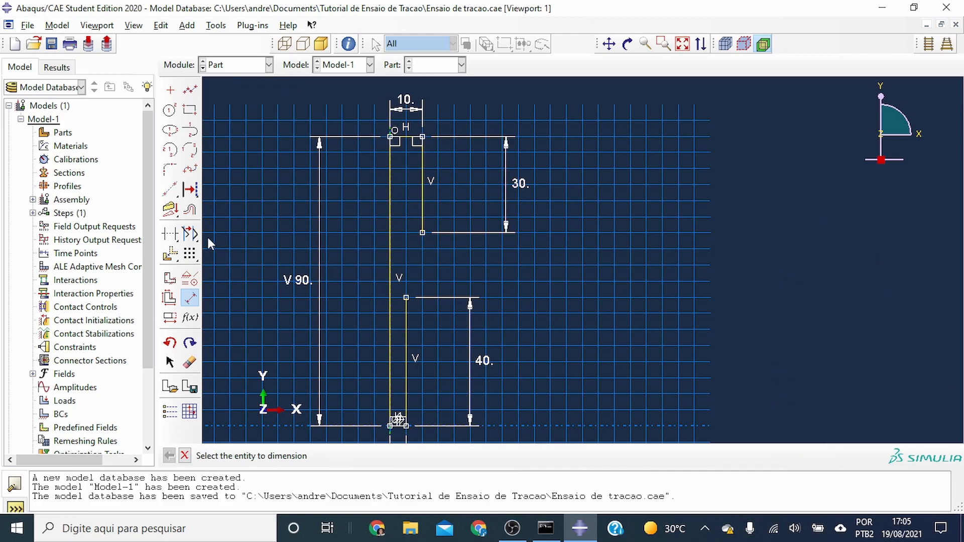
Draw a tangent arc from the top of the 40 line to the lower end of the 30 line
left_click(190, 131)
left_click(406, 298)
left_click(423, 232)
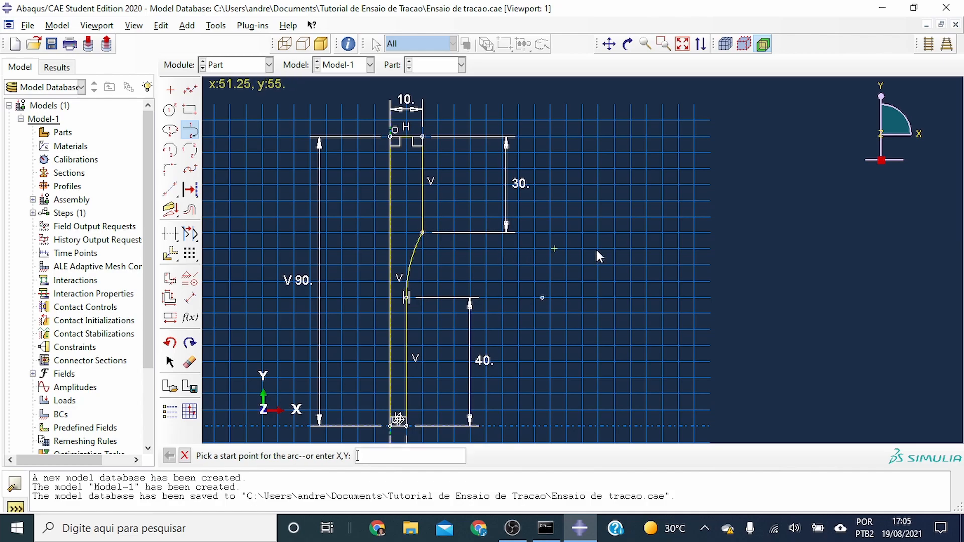
scroll(498, 162, "down", 3)
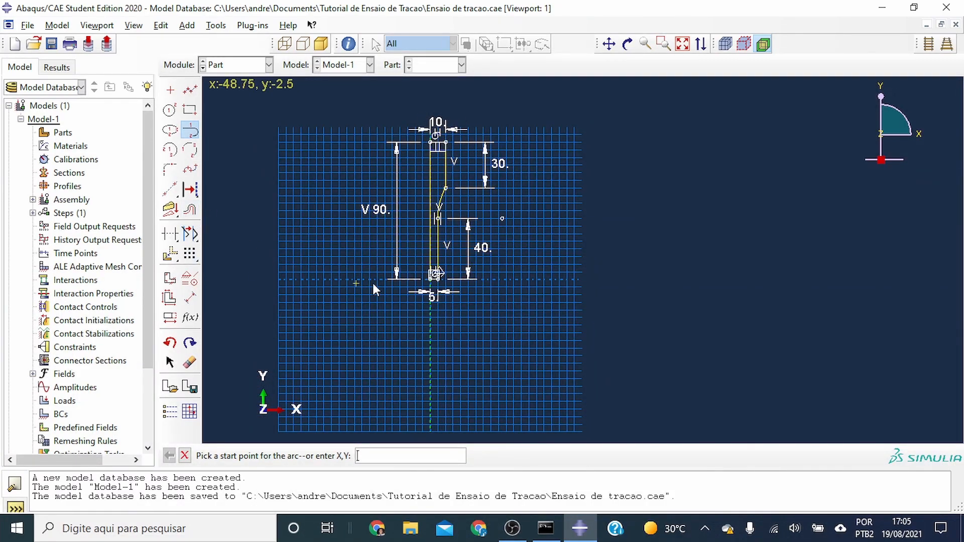
Convert the 5-long base line at the origin into construction geometry
scroll(439, 275, "up", 4)
left_click(190, 189)
left_click(424, 288)
middle_click(417, 296)
scroll(423, 286, "up", 3)
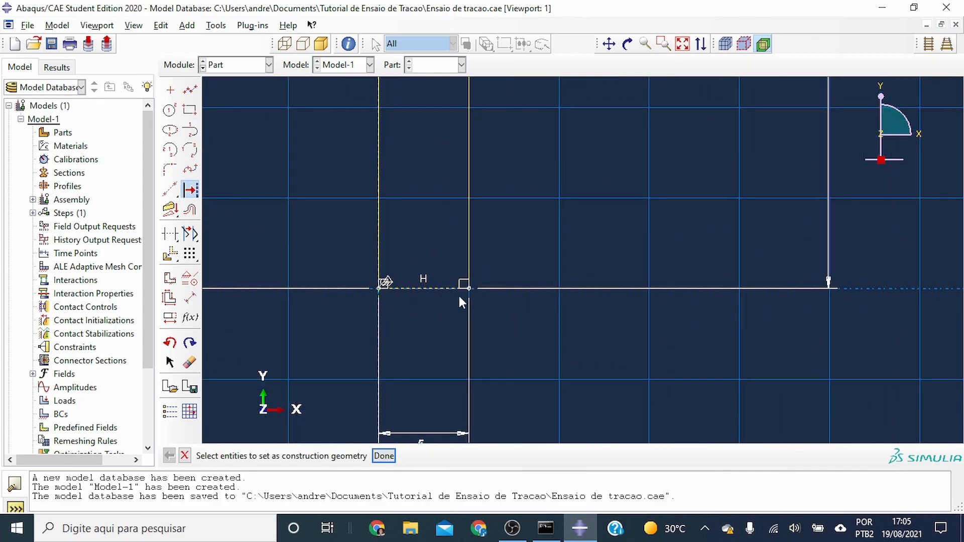
Mirror a copy of the whole half profile about the horizontal construction line at the base
scroll(502, 304, "down", 5)
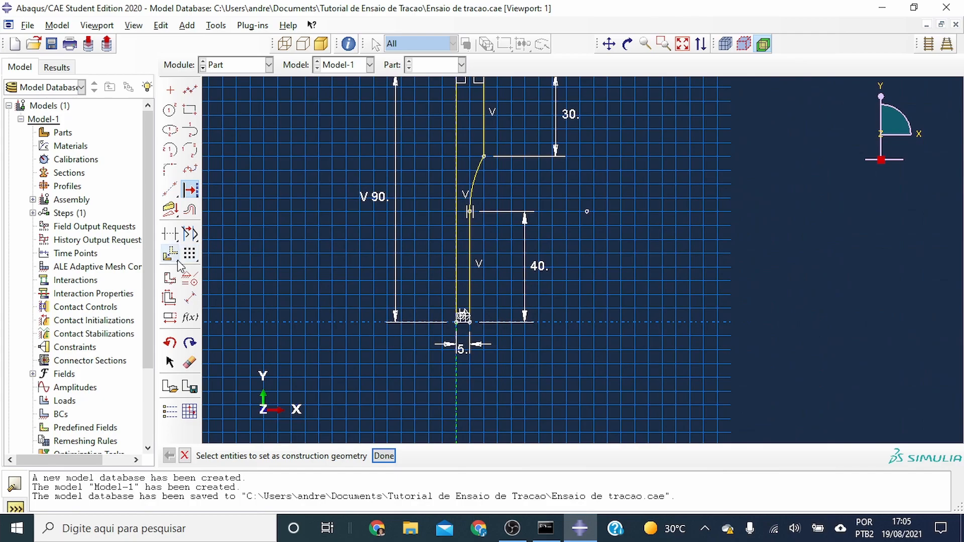
left_click(173, 257)
left_click(178, 263)
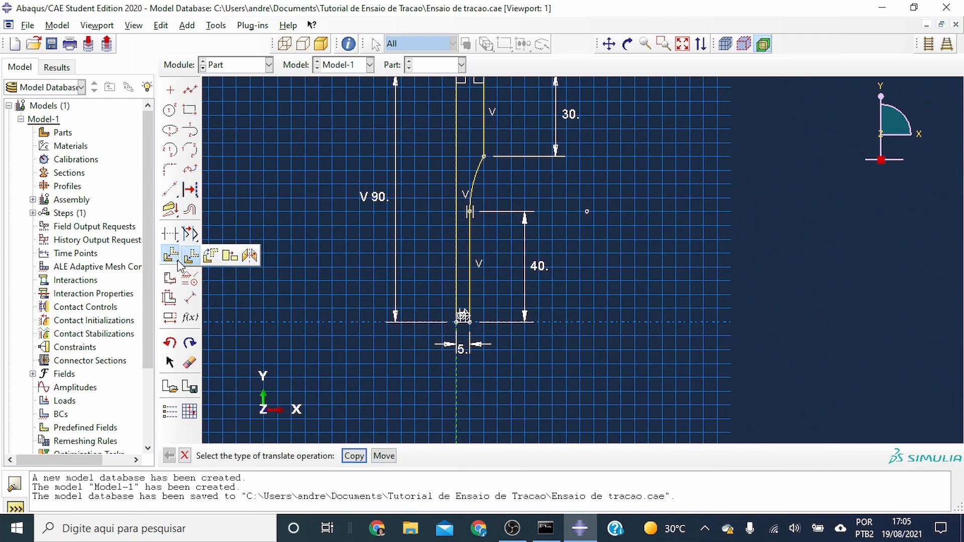
left_click(250, 256)
left_click(353, 456)
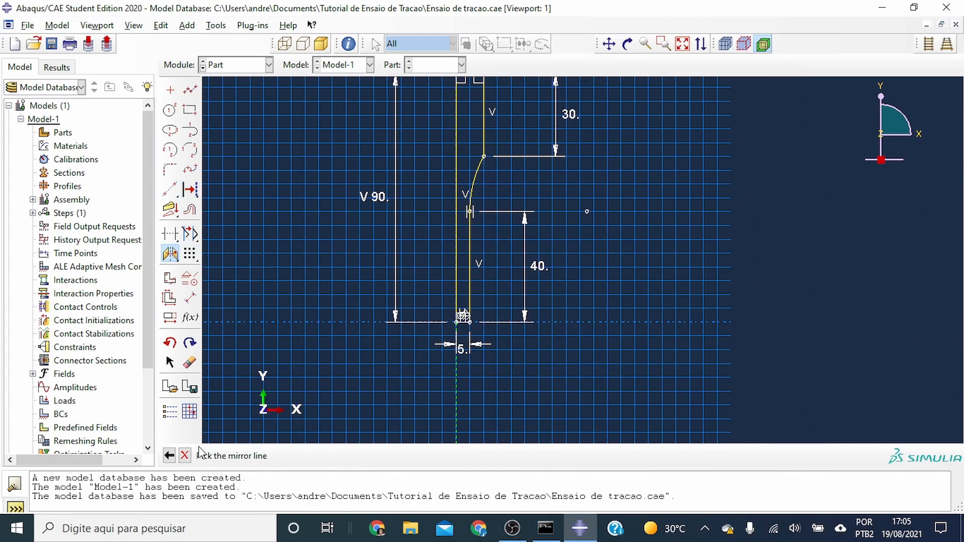
scroll(465, 324, "up", 3)
left_click(462, 317)
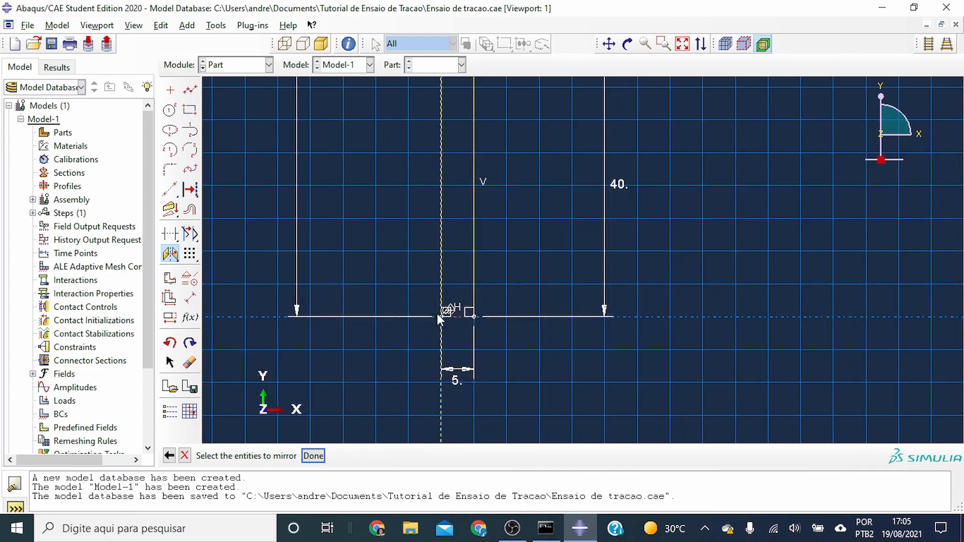
scroll(431, 302, "down", 5)
left_click_drag(372, 150, 520, 346)
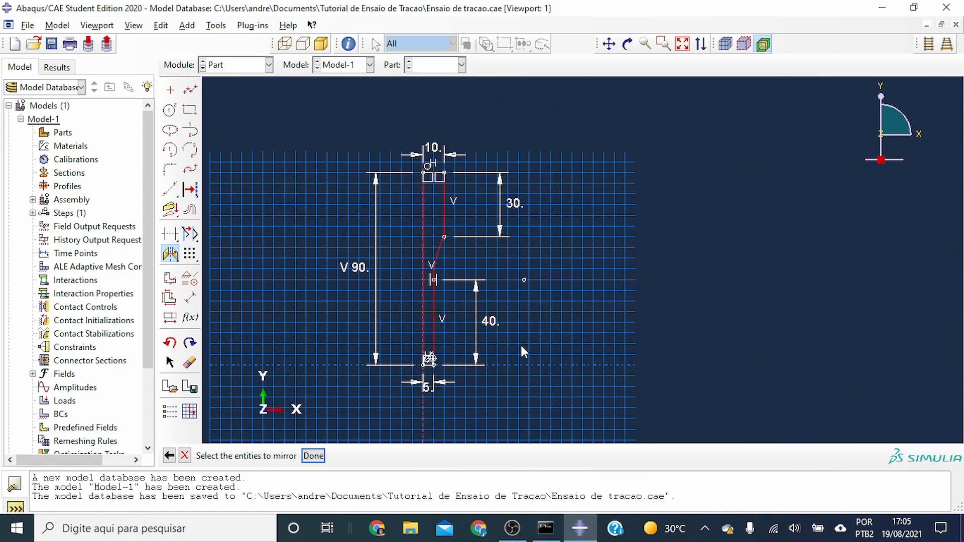
middle_click(422, 237)
scroll(420, 166, "down", 4)
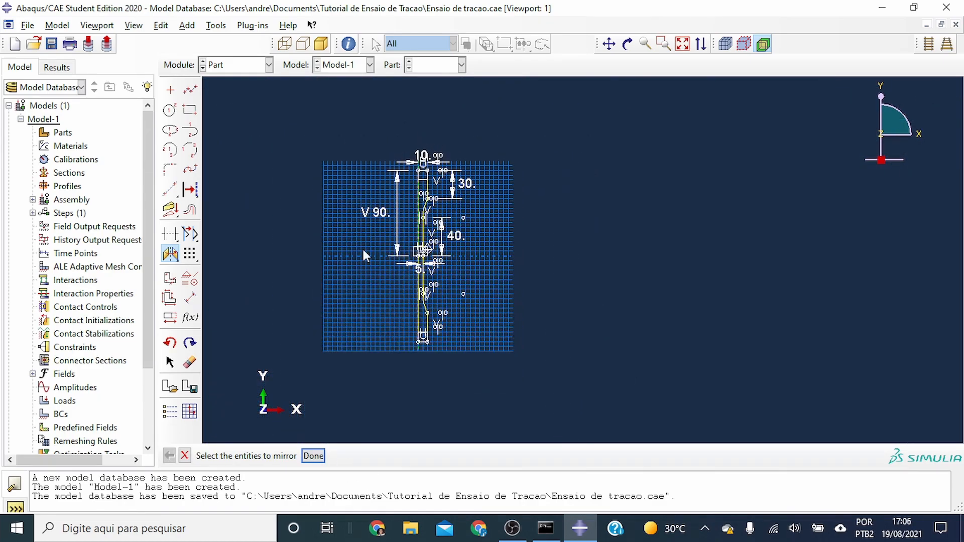
Fit the sketch in view and finish it to generate the Amostra shell part
left_click(682, 44)
left_click(313, 455)
left_click(343, 456)
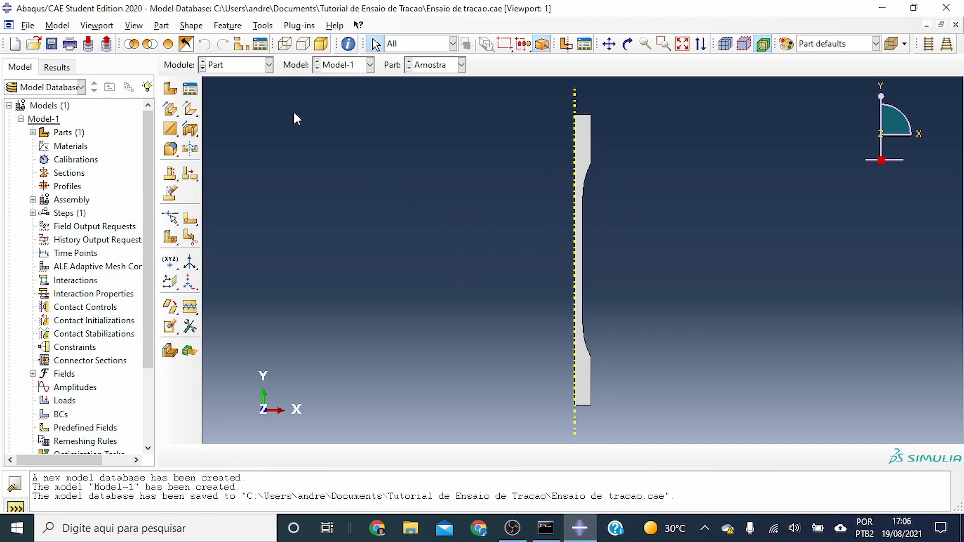
In the Property module, create a material named Steel with a uniform mass density of 7.8e-9
left_click(269, 65)
left_click(247, 87)
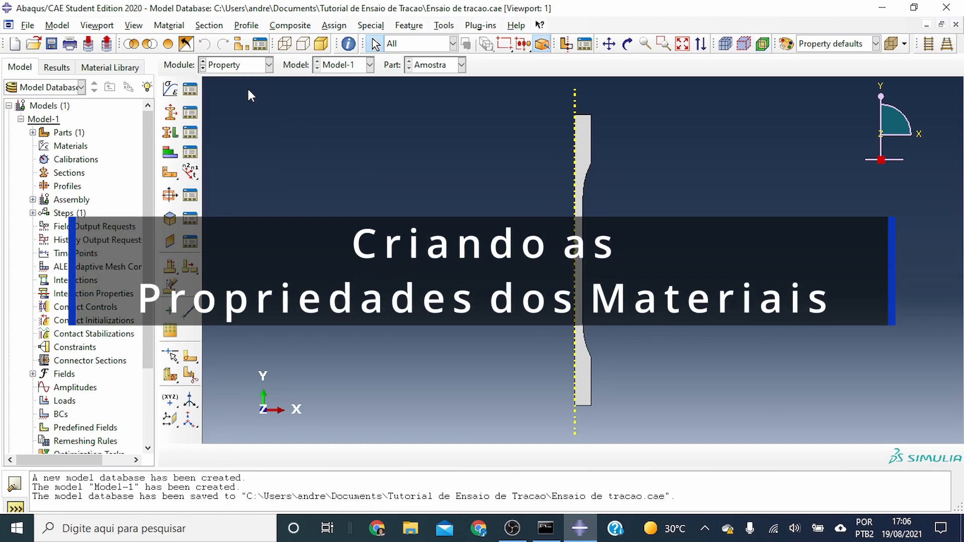
left_click(190, 91)
left_click(362, 108)
type("St")
left_click(152, 174)
left_click(151, 190)
left_click(193, 314)
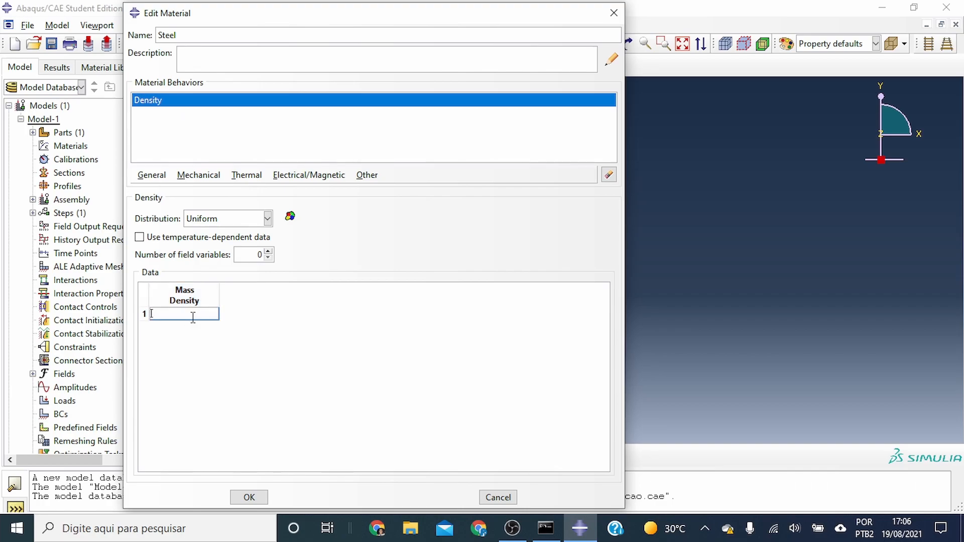
type("7.8e-9")
Add isotropic elastic behavior to Steel with a Young's modulus of 210000 and a Poisson's ratio of 0.3
left_click(199, 176)
left_click(394, 193)
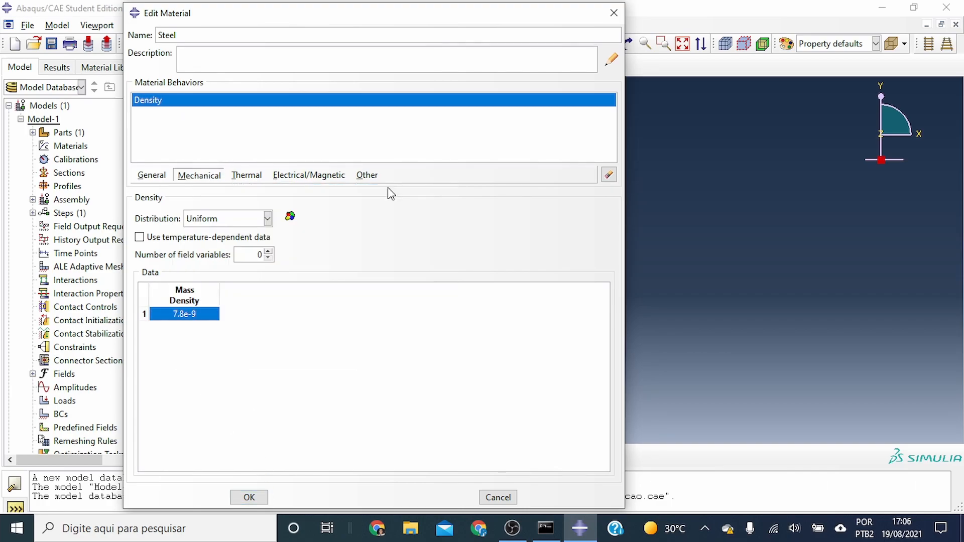
left_click(193, 372)
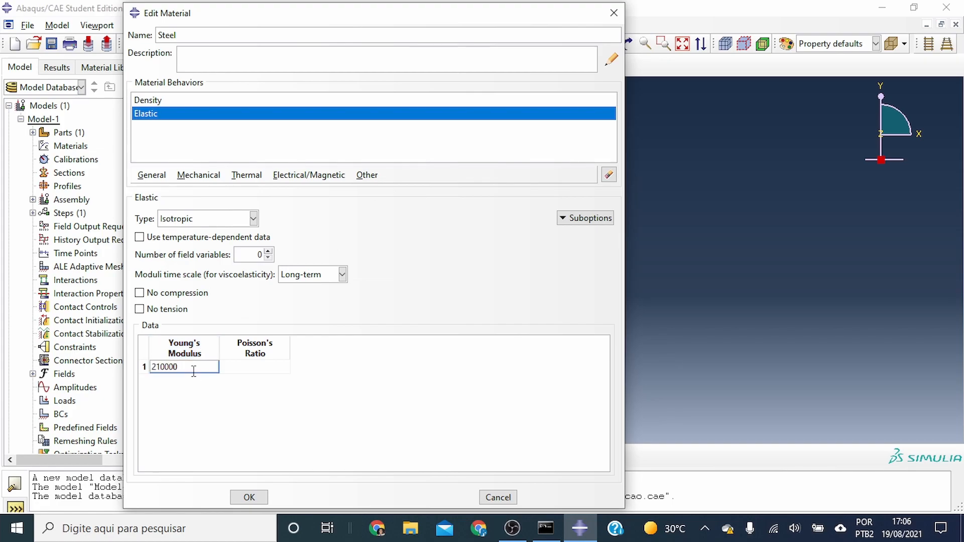
type("210000")
key("Tab")
type("0.3")
Add isotropic Plastic behavior to Steel, entering yield stresses 310, 315 and 325, with plastic strains 0 and 0.0035 for the first two
left_click(201, 175)
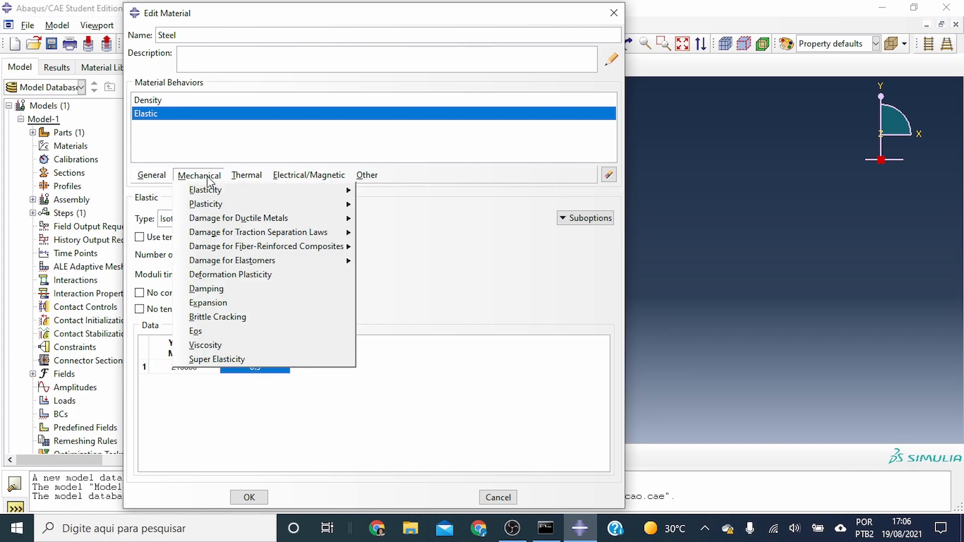
mouse_move(212, 204)
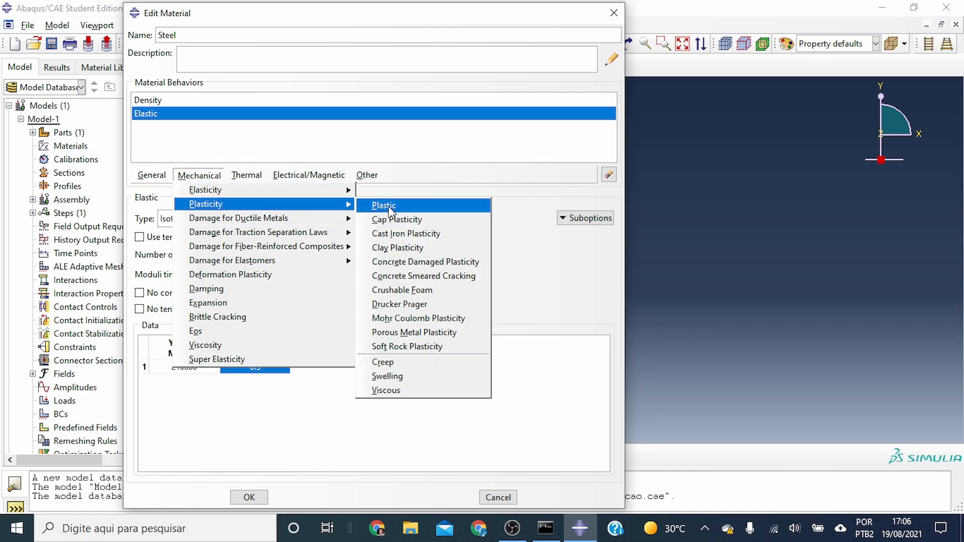
left_click(384, 206)
left_click(184, 349)
type("310")
key("Tab")
type("0")
key("Tab")
type("315")
key("Tab")
type("0")
key("Tab")
type("325")
key("Tab")
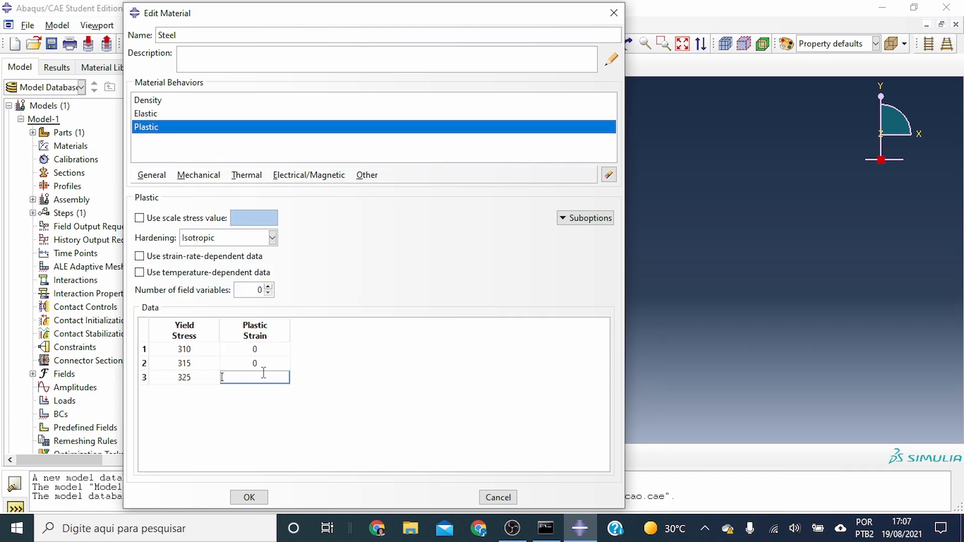
left_click(273, 362)
type(".0035")
key("Return")
Complete the plastic data with strain 0.0086 for 325 and stress/strain pairs 350/0.028, 365/0.07, 400/0.1, 418/0.17 and 430/0.25
key("Tab")
type("350")
key("Tab")
type("0.028")
key("Tab")
type("365")
key("Tab")
type("0.07")
key("Tab")
type("400")
key("Tab")
type("0.1")
key("Tab")
type("418")
key("Tab")
type("0.17")
key("Tab")
type("430")
key("Tab")
Add Ductile Damage to Steel with a fracture strain of 0.25, stress triaxiality of 1.35 and strain rate of 1
left_click(198, 175)
mouse_move(265, 221)
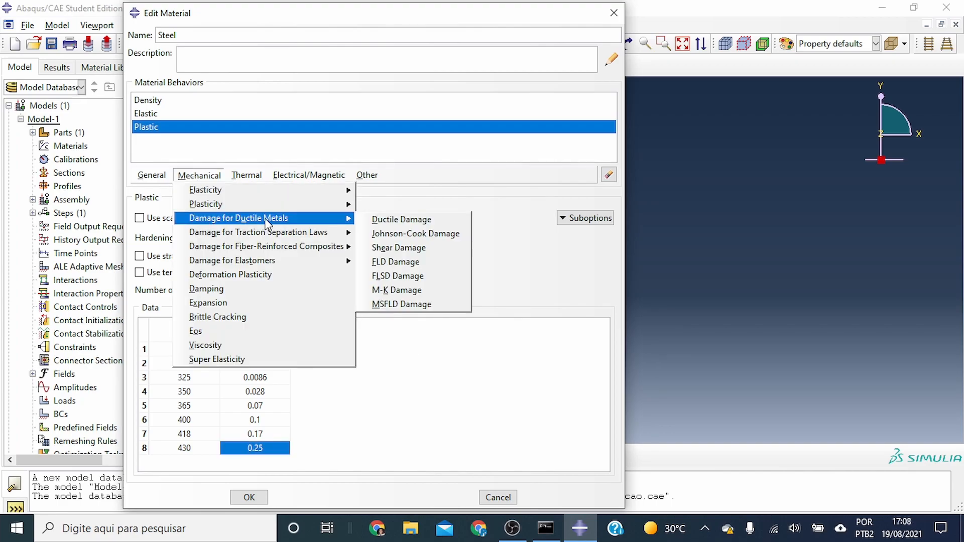
left_click(420, 224)
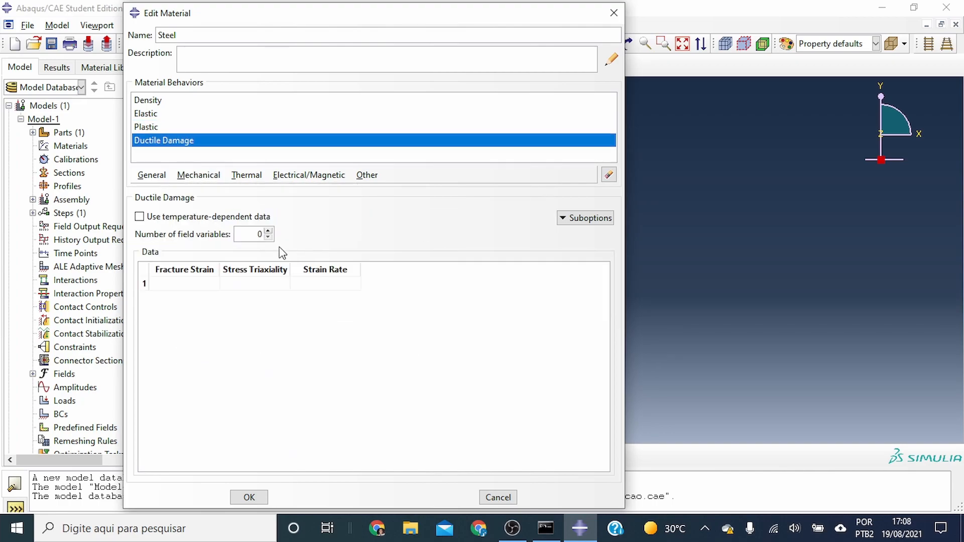
left_click(187, 284)
key("Tab")
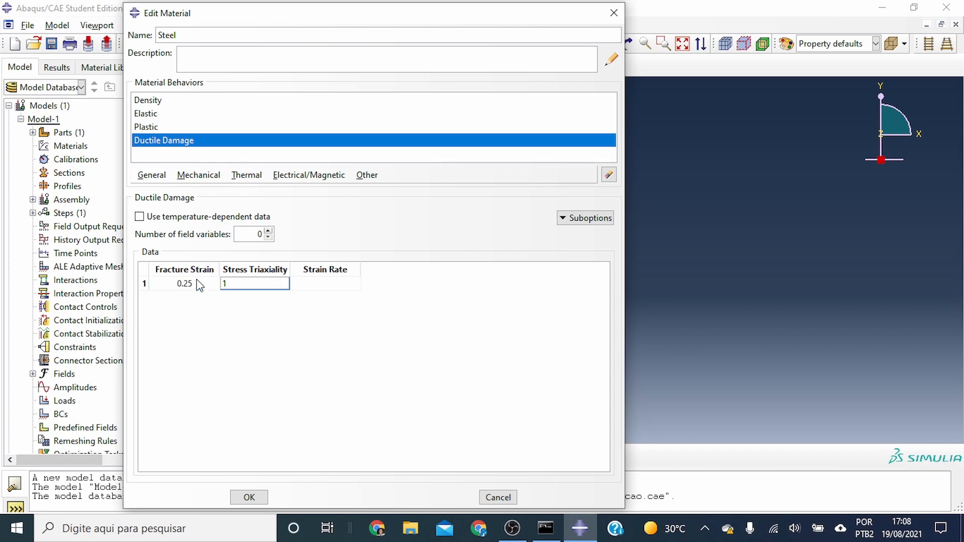
key("Tab")
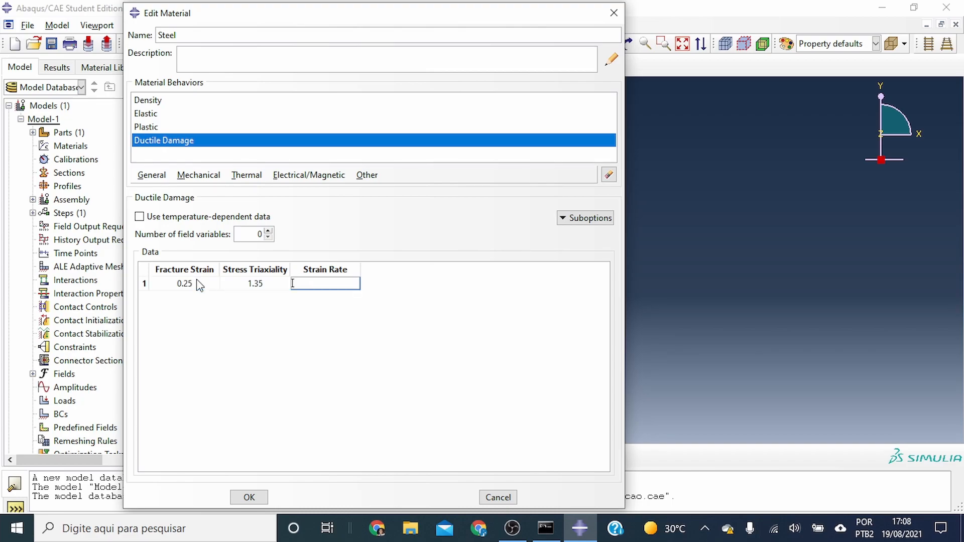
type("1")
Add displacement-type Damage Evolution with linear softening and a displacement at failure of 0.6, and save the Steel material
left_click(568, 219)
left_click(591, 241)
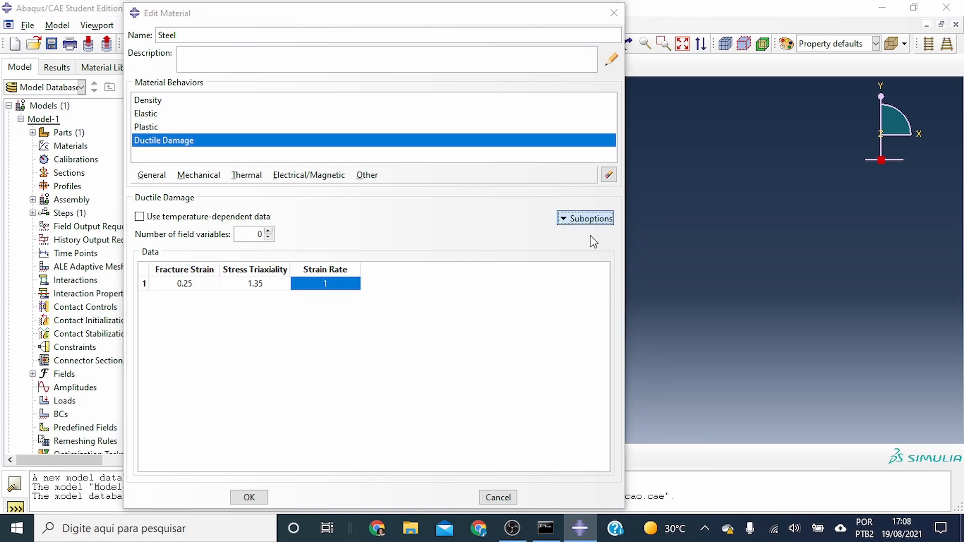
left_click(239, 315)
left_click(241, 316)
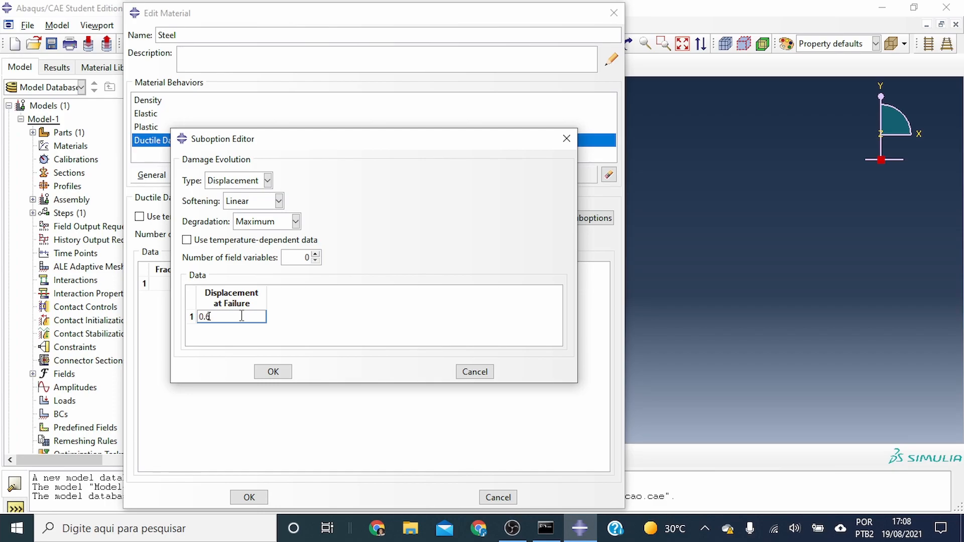
left_click(273, 372)
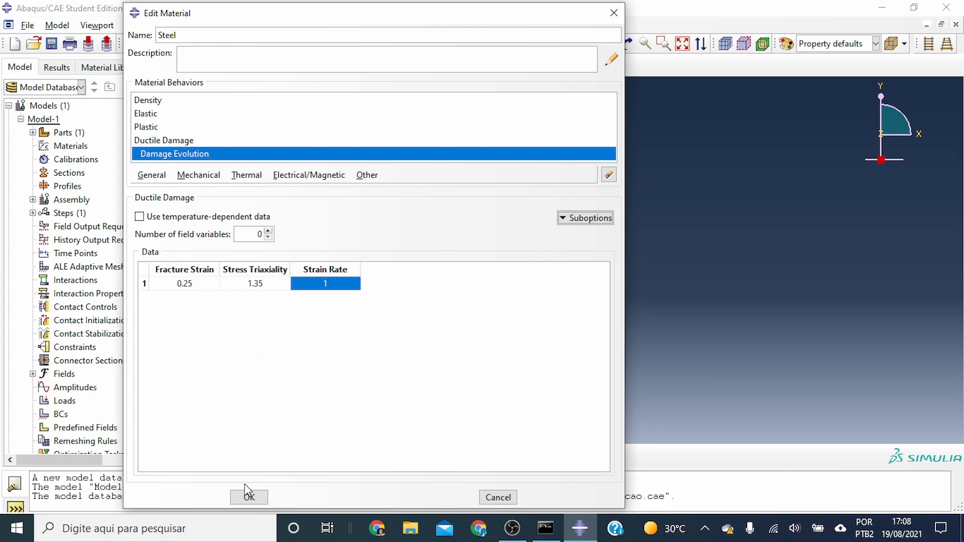
left_click(250, 497)
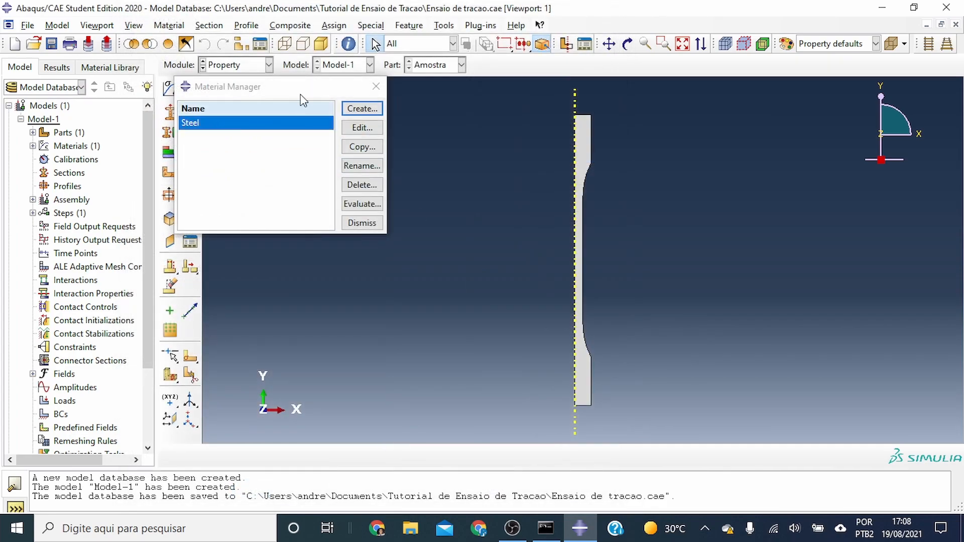
left_click(378, 86)
Create a solid, homogeneous section named Steel that uses the Steel material
left_click(171, 112)
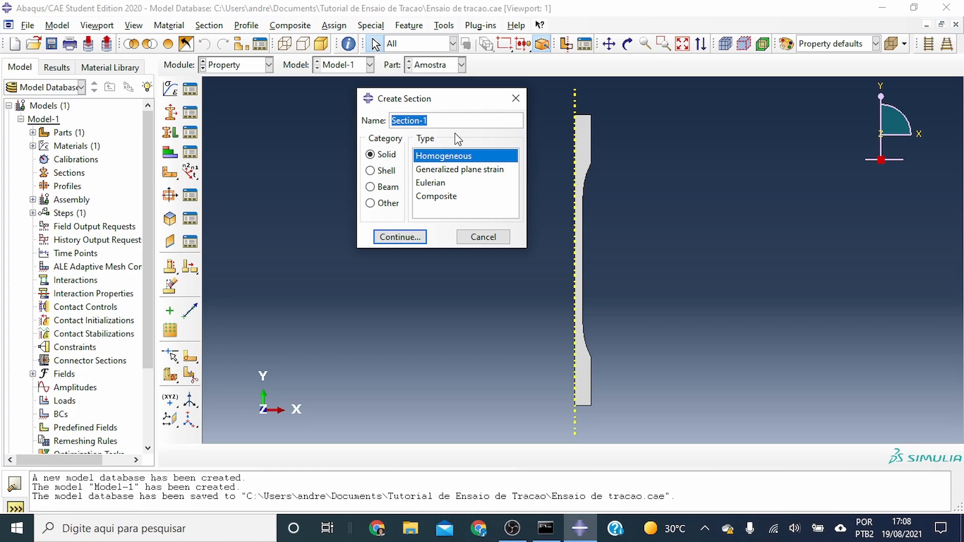
key("BackSpace")
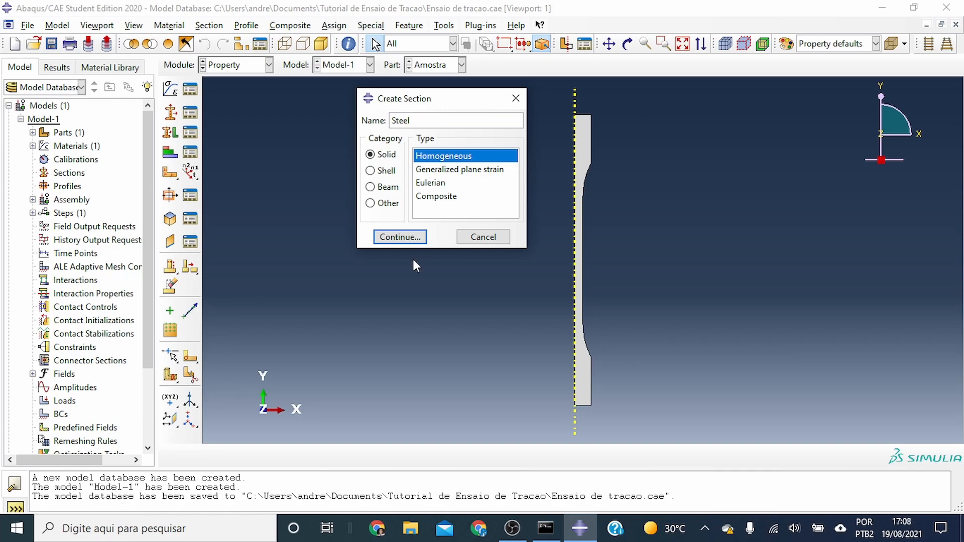
left_click(399, 237)
left_click(187, 227)
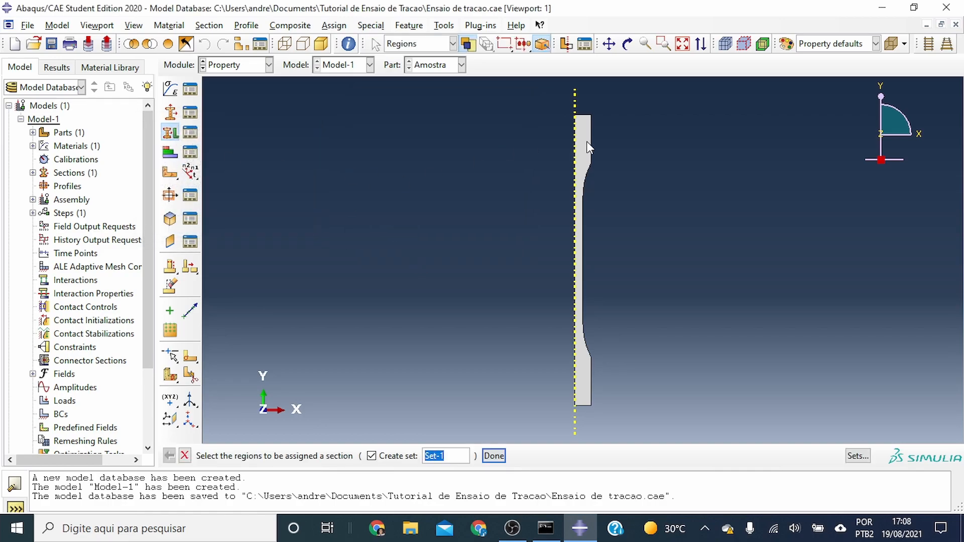
Assign the Steel section to the entire Amostra profile without creating a set
left_click(585, 198)
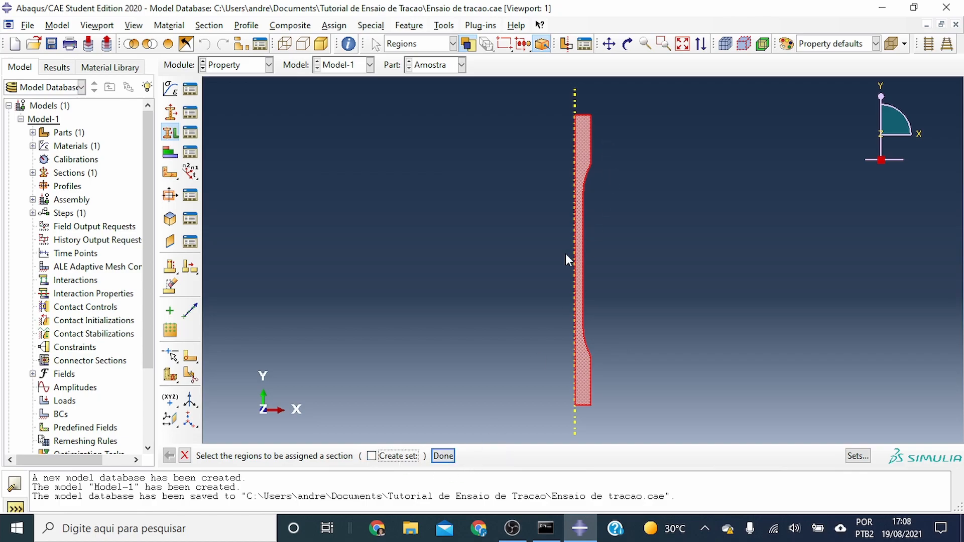
left_click(437, 457)
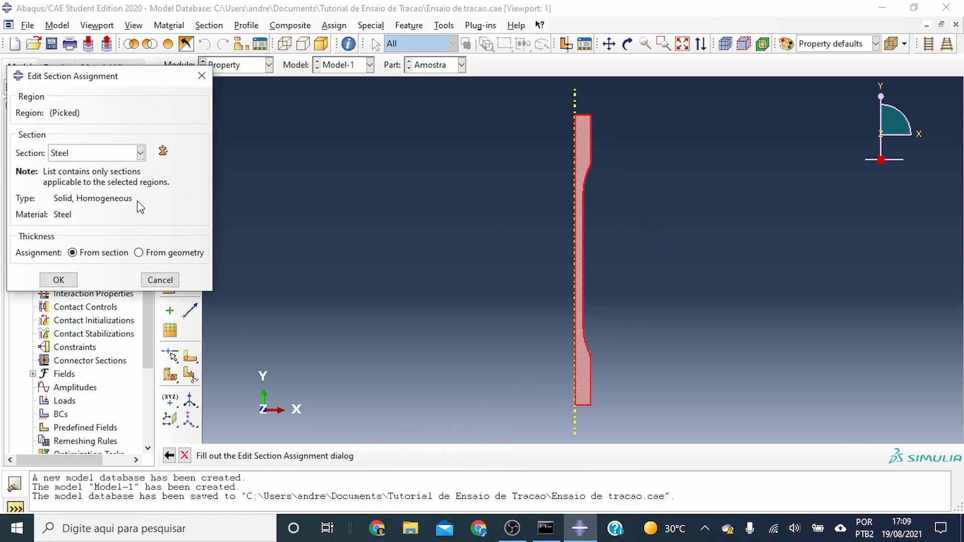
left_click(58, 279)
In the Assembly module, create a dependent instance of the Amostra part
left_click(271, 68)
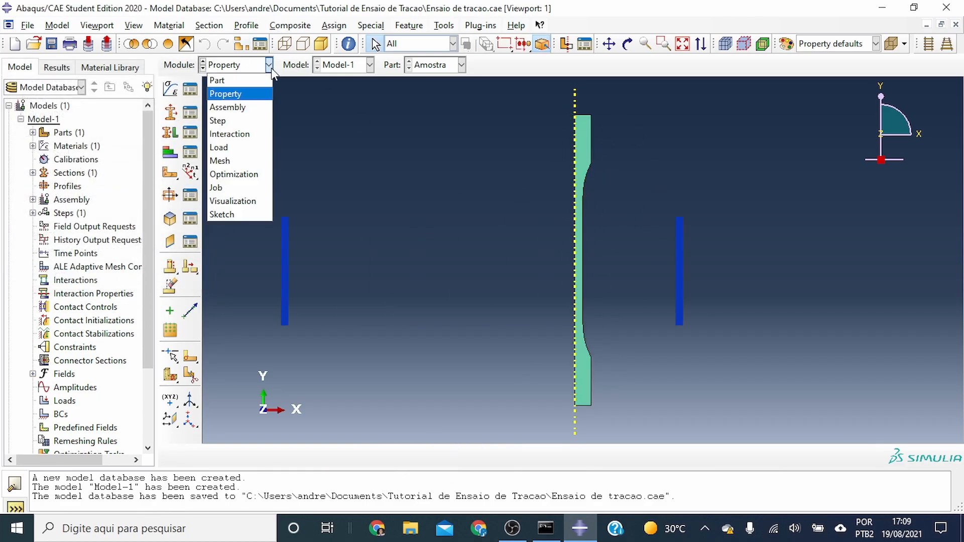
left_click(207, 104)
left_click(172, 90)
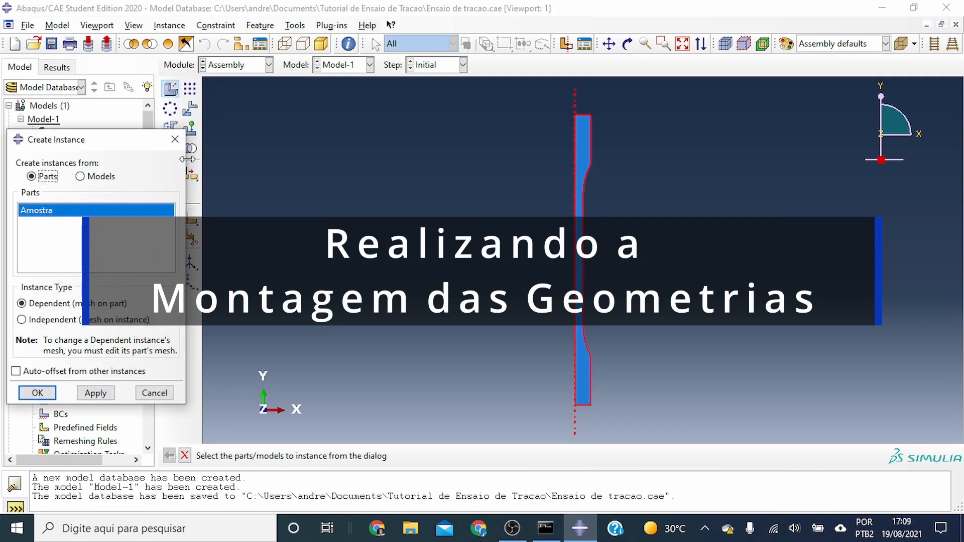
left_click(40, 393)
In the Part module, create a datum point offset along Y above the specimen's upper corner on the symmetry axis
left_click(272, 71)
left_click(252, 78)
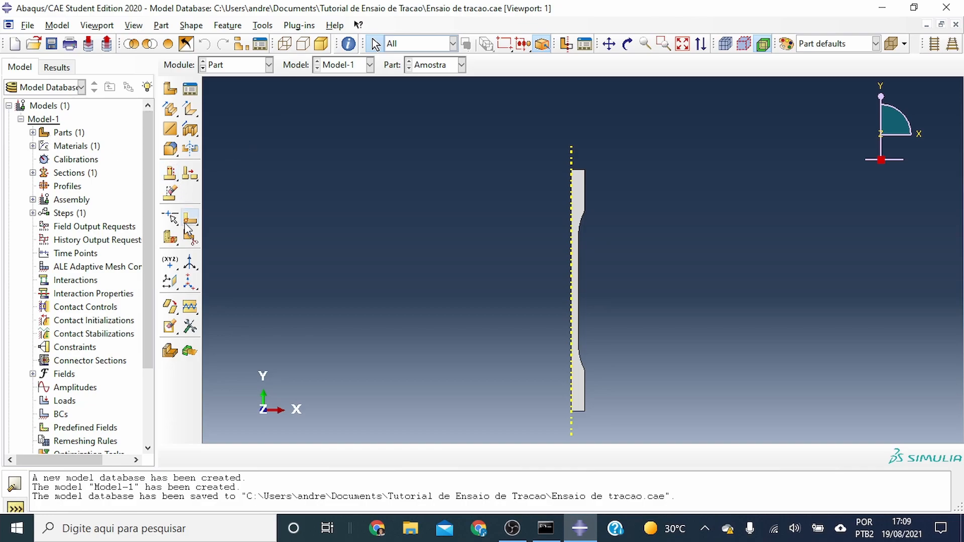
left_click_drag(173, 270, 237, 273)
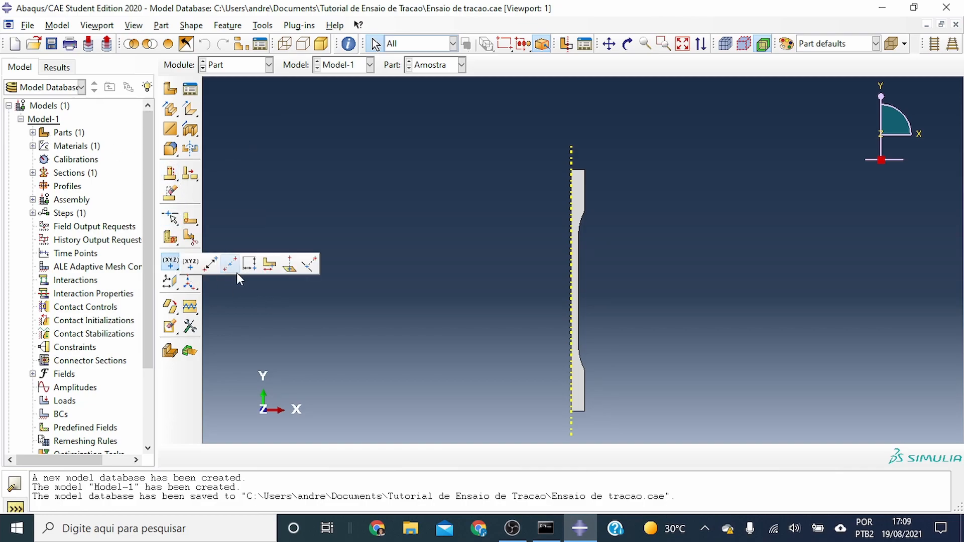
left_click(212, 268)
left_click(572, 170)
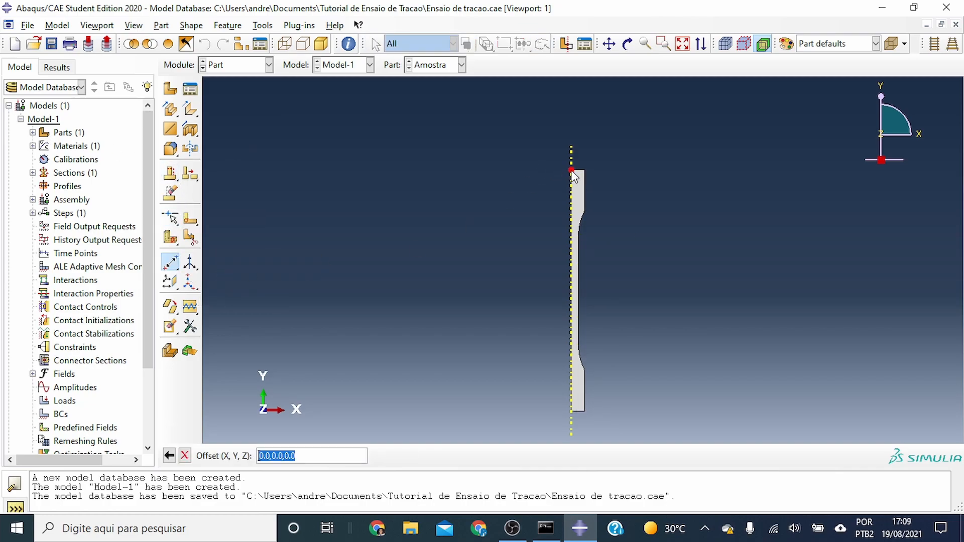
left_click(272, 455)
type("2")
key("Return")
Create a reference point on the datum point above the specimen
left_click(262, 25)
left_click(291, 54)
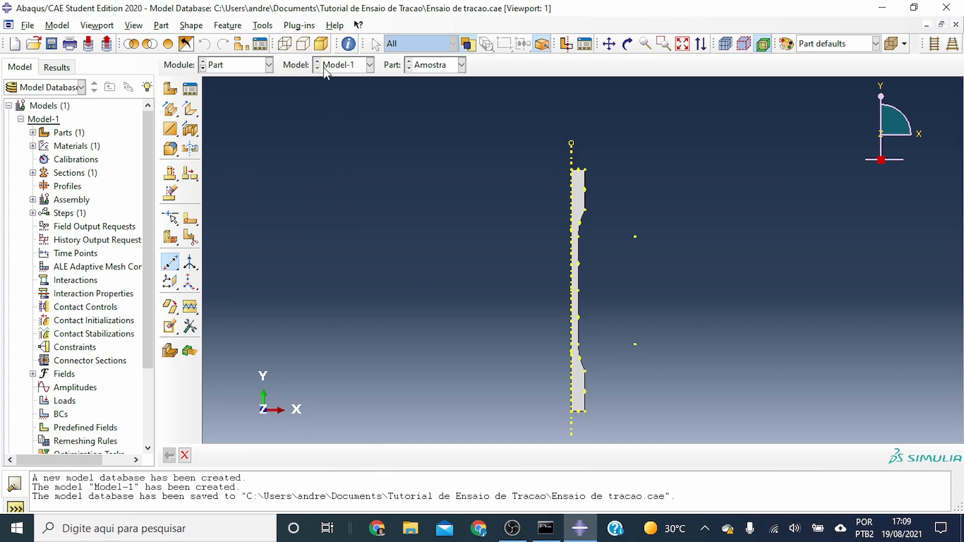
left_click(572, 143)
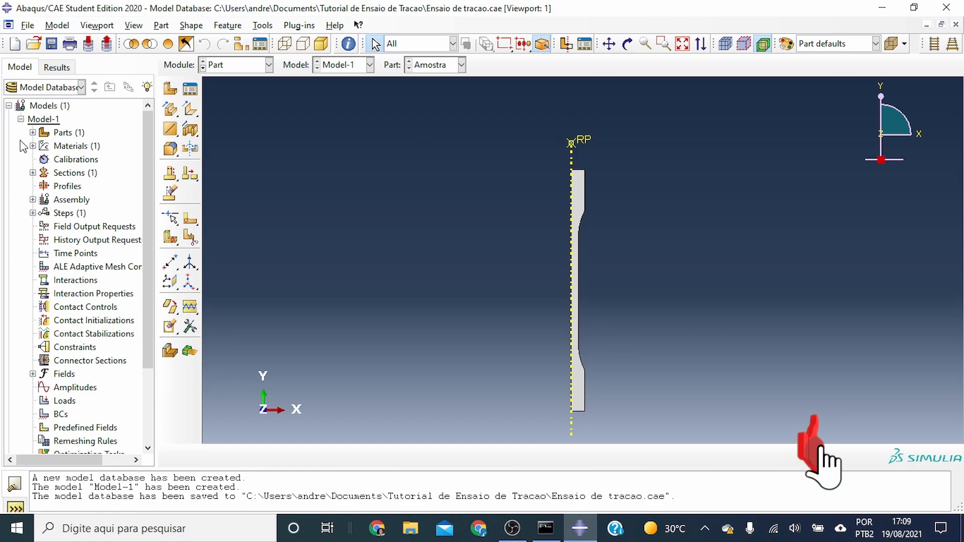
Examine the features listed under Amostra in the model tree and view the specimen instance in the Assembly module
left_click(33, 132)
left_click(45, 145)
left_click(57, 159)
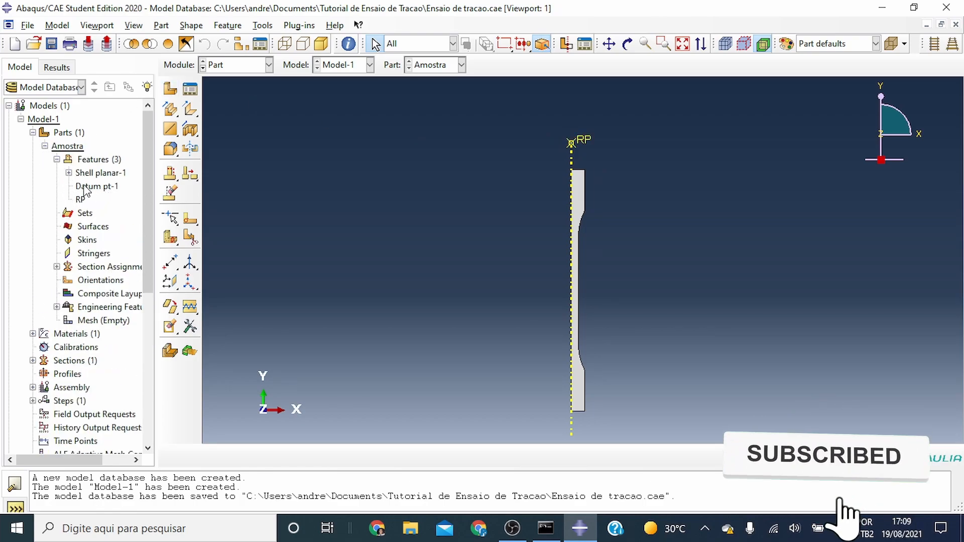
left_click(56, 159)
left_click(45, 146)
left_click(33, 132)
left_click(269, 65)
left_click(226, 104)
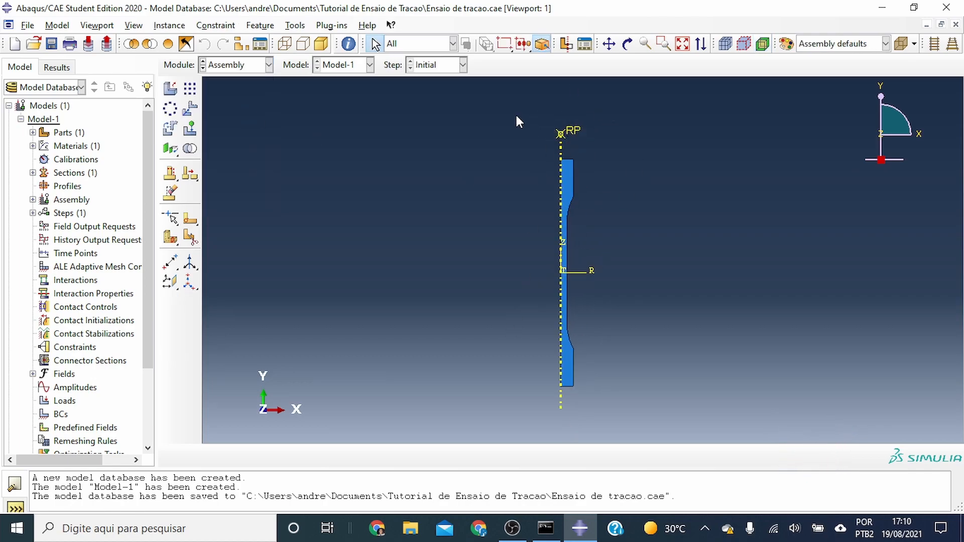
In the Part module, start a sketched face partition and draw horizontal lines across both ends of the specimen's upper fillet
left_click(268, 65)
left_click(226, 77)
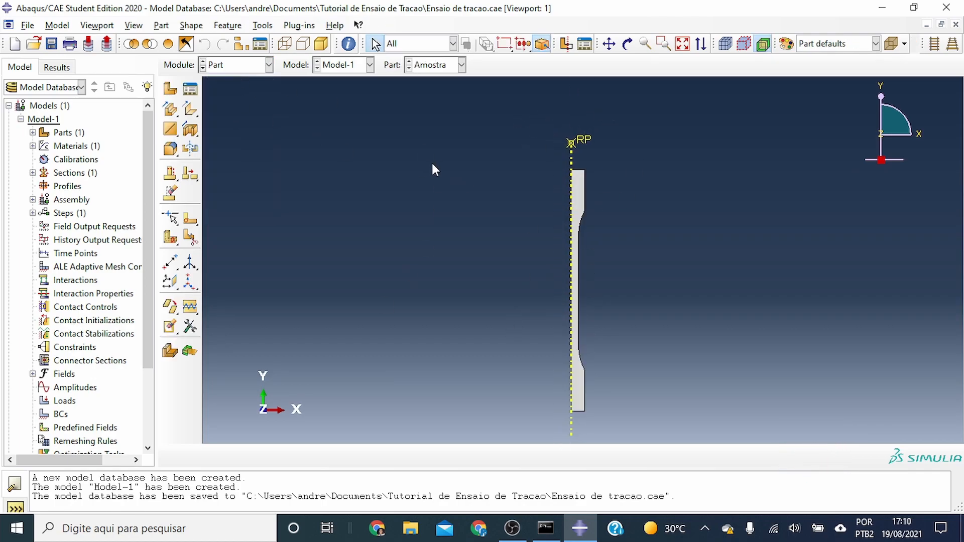
left_click(228, 25)
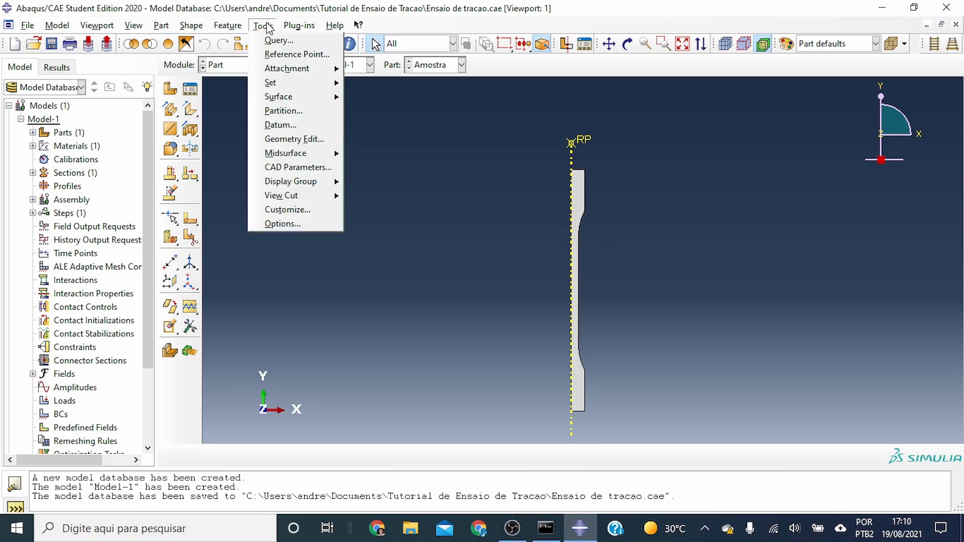
mouse_move(266, 29)
left_click(284, 111)
left_click(75, 251)
left_click(57, 290)
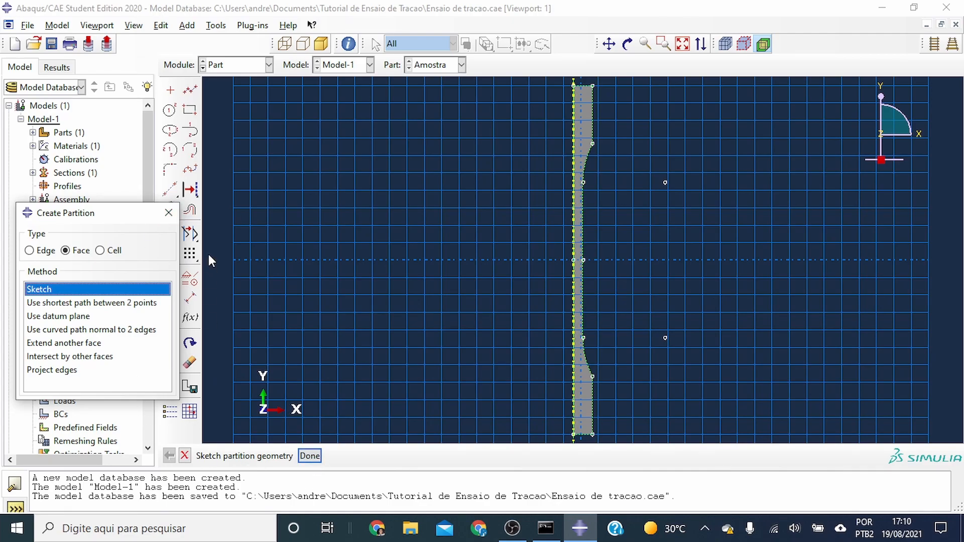
left_click(593, 144)
left_click(573, 144)
middle_click(625, 182)
left_click(583, 183)
scroll(582, 176, "down", 2)
scroll(583, 177, "down", 2)
left_click(564, 190)
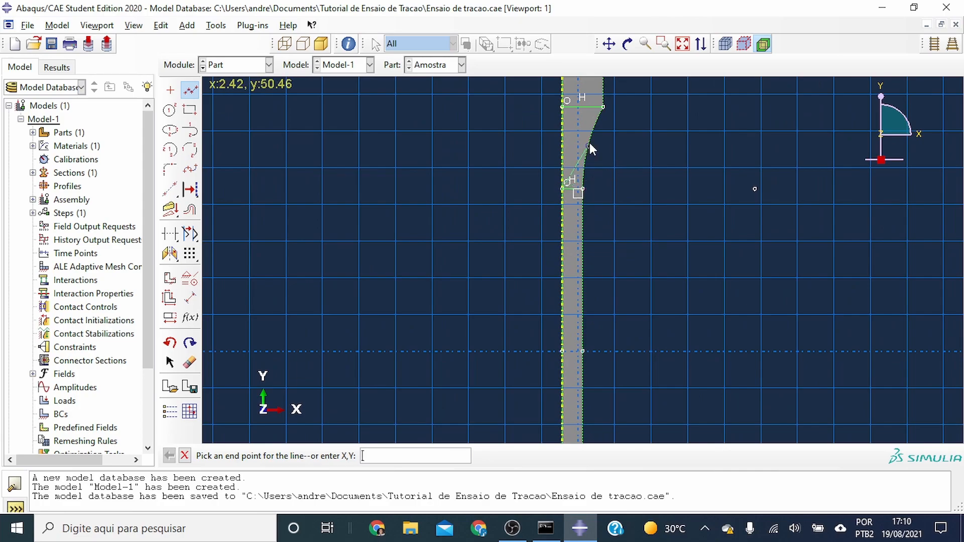
Draw horizontal lines across both ends of the lower fillet and finish the sketch to partition the Amostra face
scroll(593, 141, "up", 2)
middle_click(608, 426)
left_click(583, 396)
left_click(569, 397)
middle_click(433, 231)
scroll(432, 221, "up", 2)
scroll(517, 351, "down", 3)
left_click(540, 344)
left_click(501, 346)
middle_click(434, 288)
left_click(184, 456)
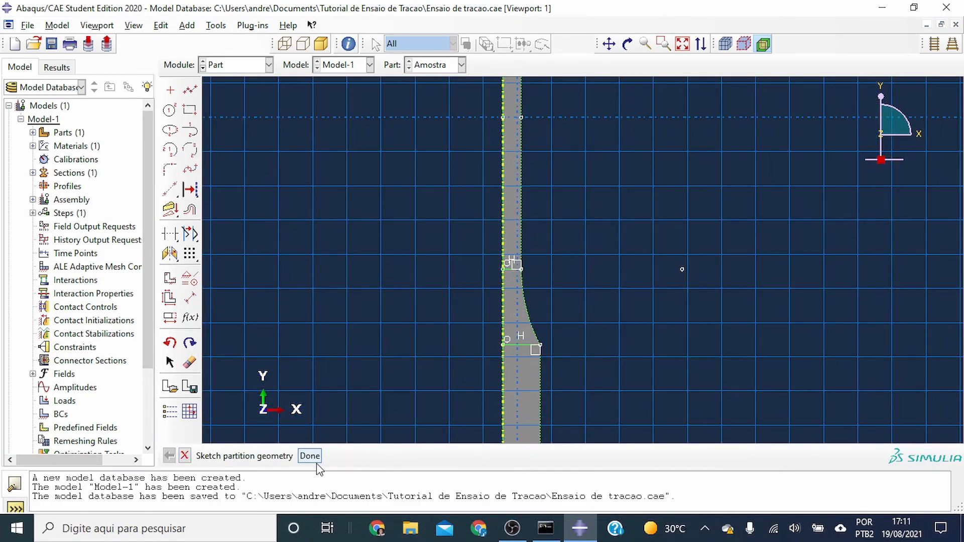
left_click(315, 457)
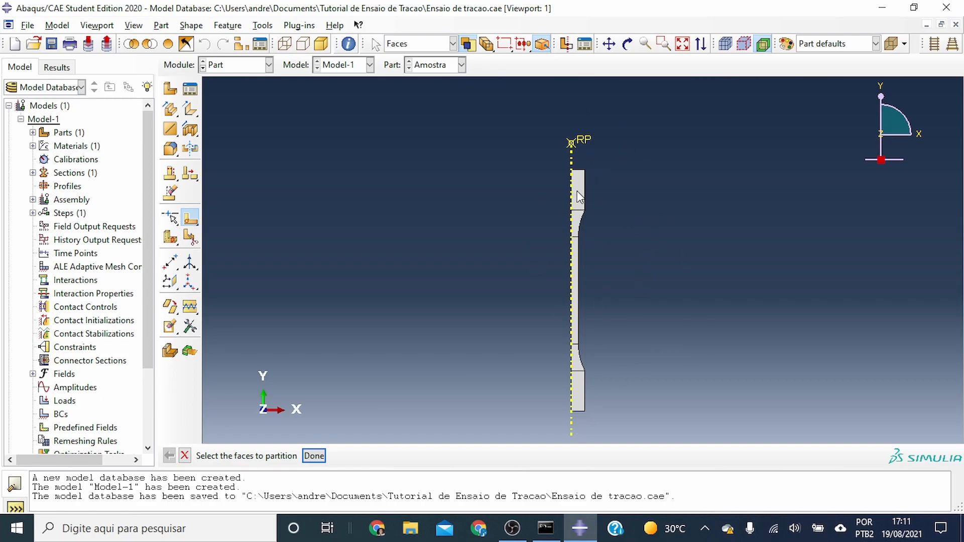
In the Assembly module, create a geometry set named RF containing the reference point above the specimen
scroll(580, 179, "down", 2)
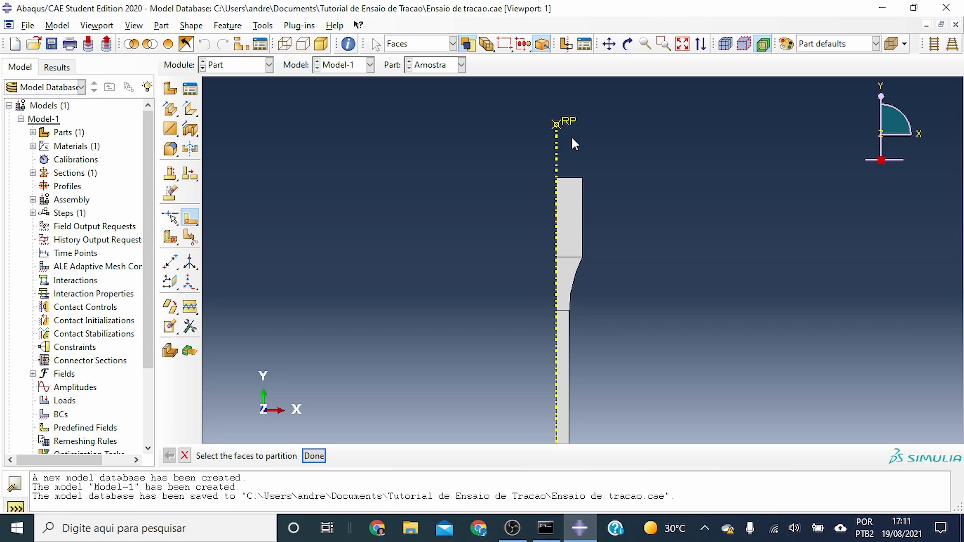
left_click(269, 64)
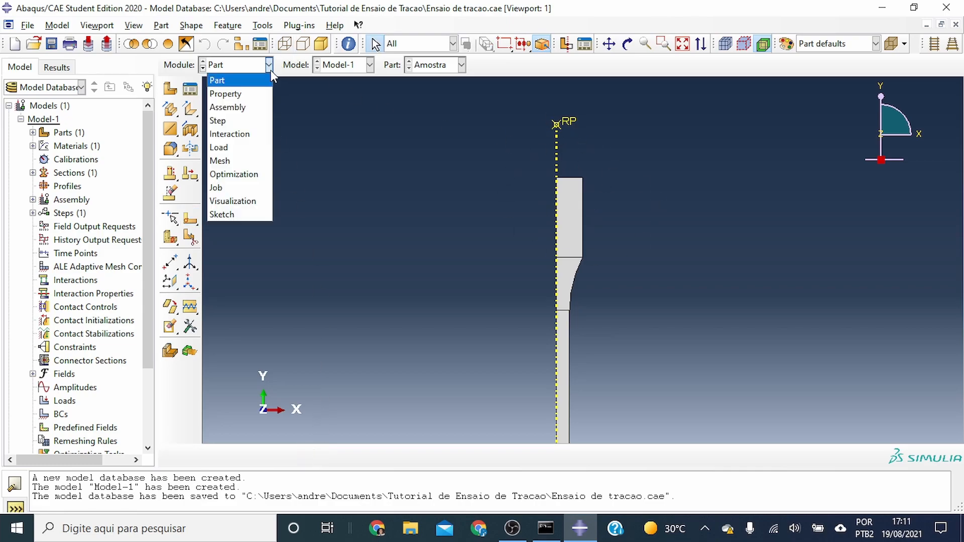
left_click(227, 101)
left_click(260, 25)
mouse_move(295, 25)
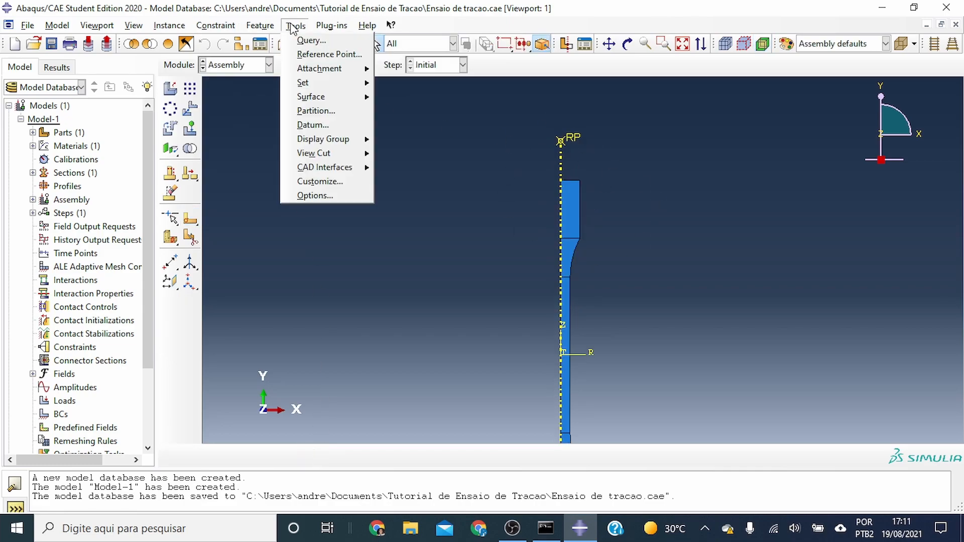
mouse_move(331, 82)
left_click(416, 99)
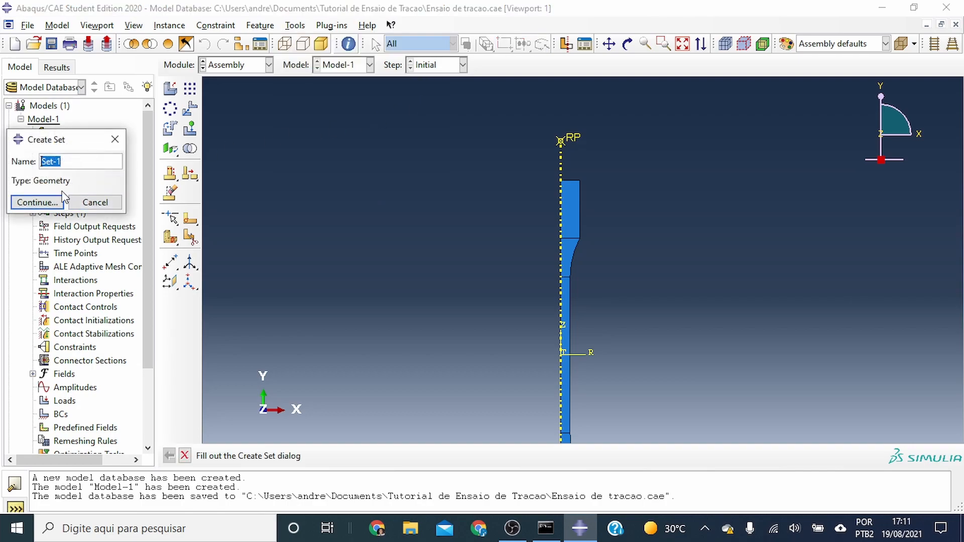
type("RP")
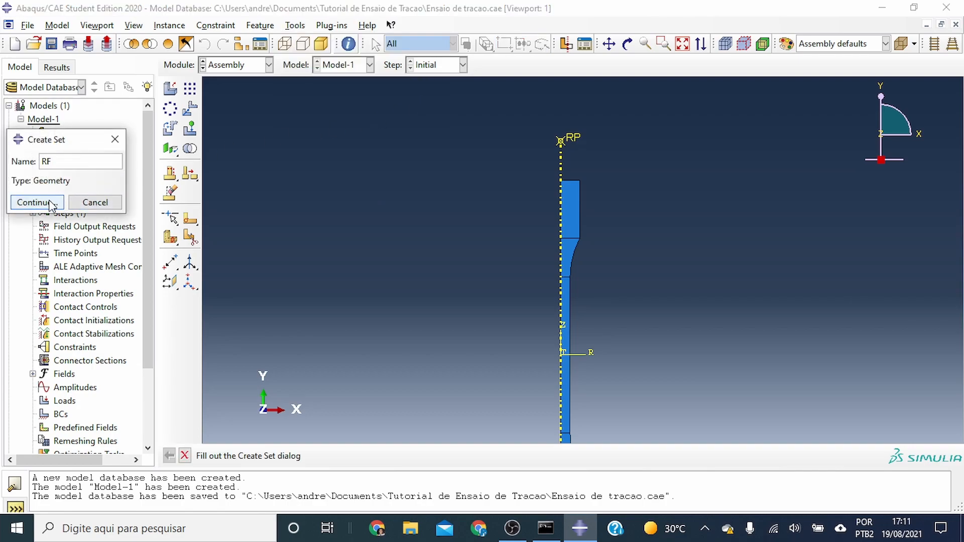
left_click(55, 204)
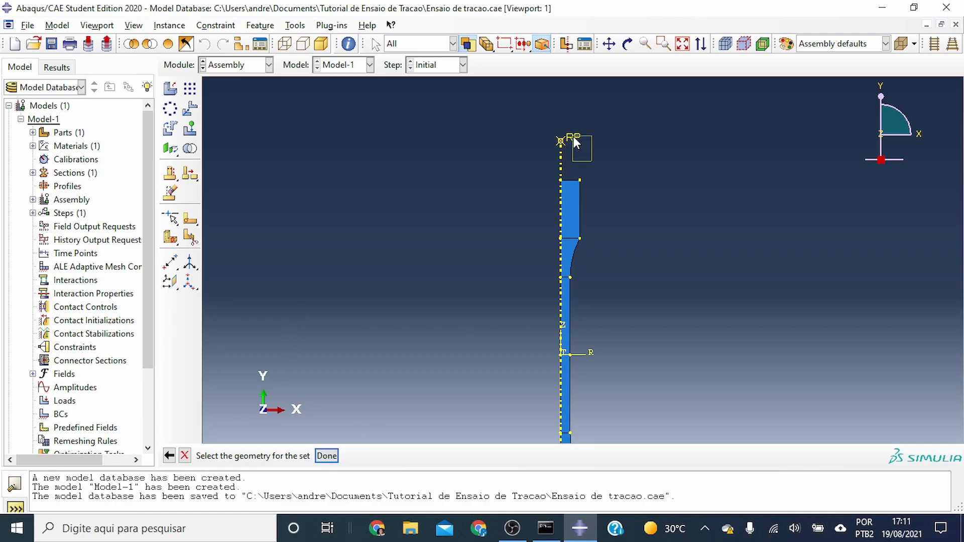
left_click(327, 457)
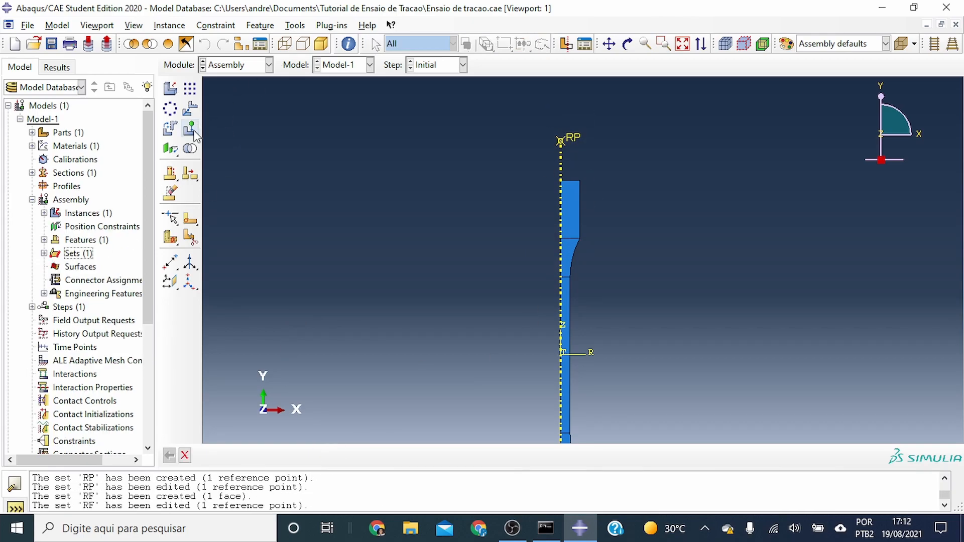
In the Step module, create a Dynamic, Explicit step after Initial, keeping its default basic, mass scaling and other settings
left_click(273, 65)
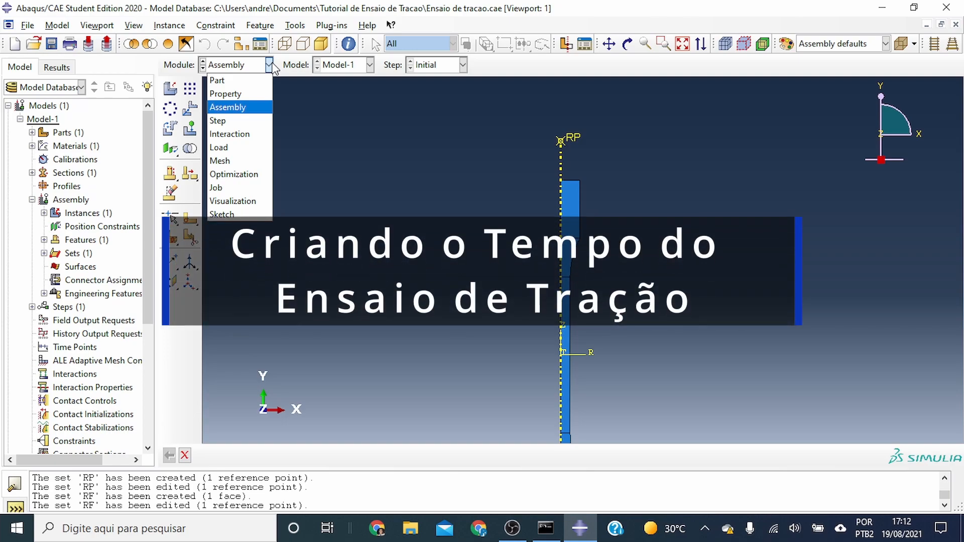
left_click(231, 123)
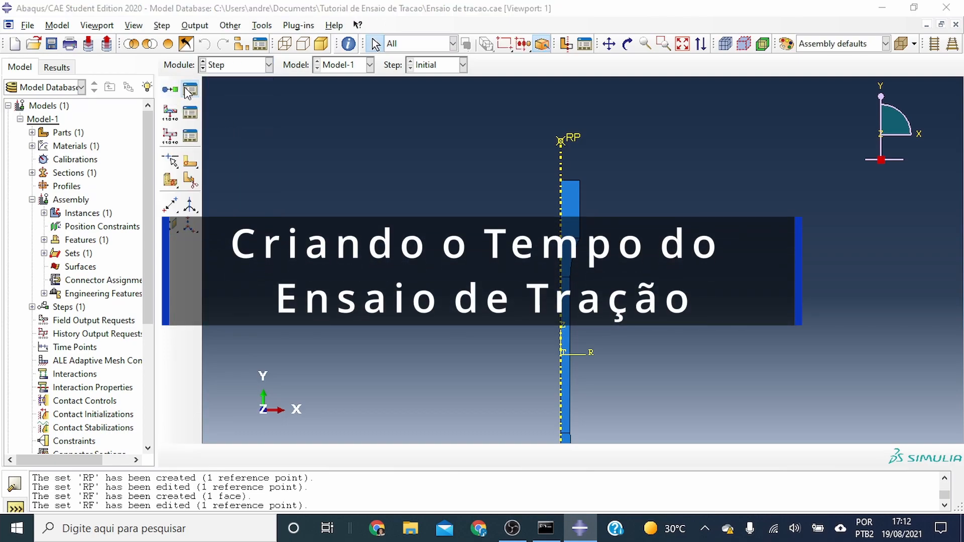
left_click(190, 90)
left_click(448, 143)
scroll(205, 261, "up", 3)
left_click(153, 250)
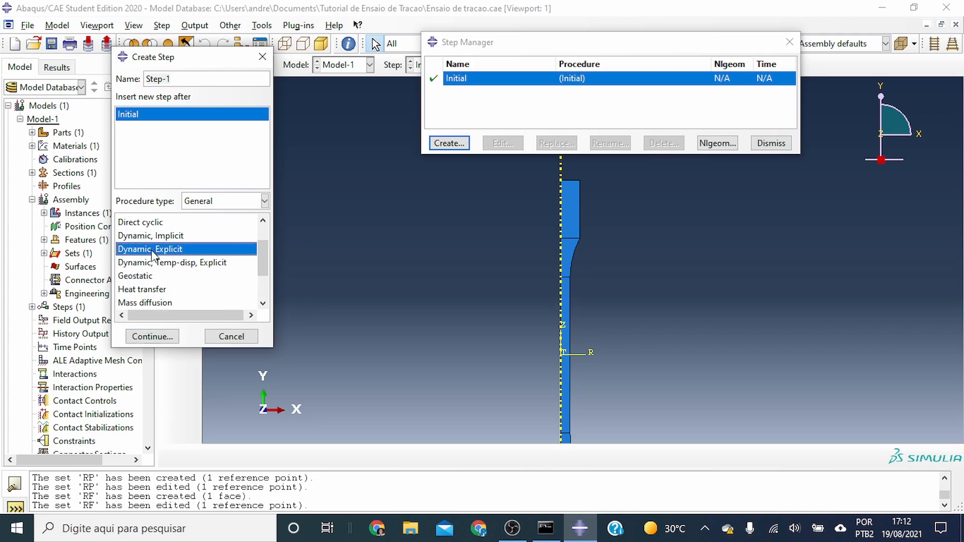
left_click(153, 337)
left_click(239, 104)
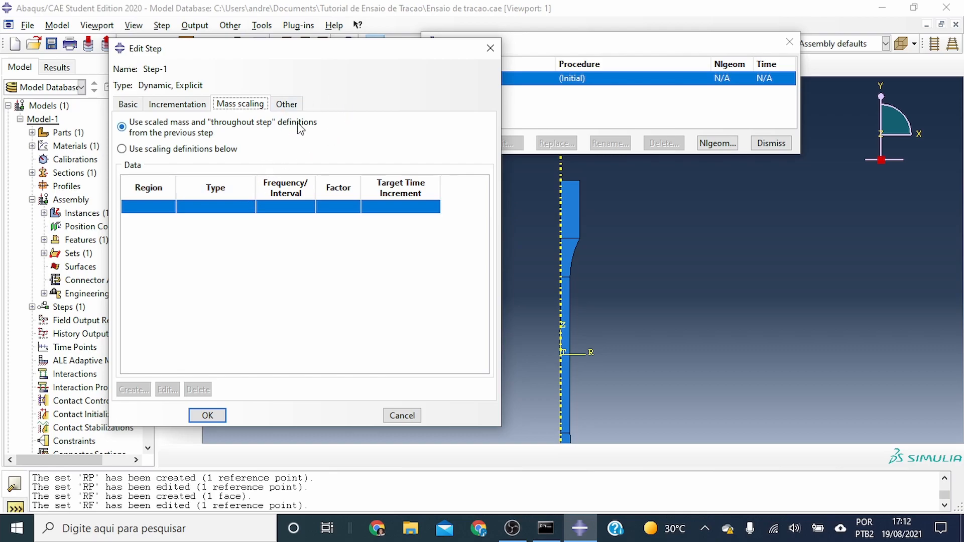
left_click(288, 104)
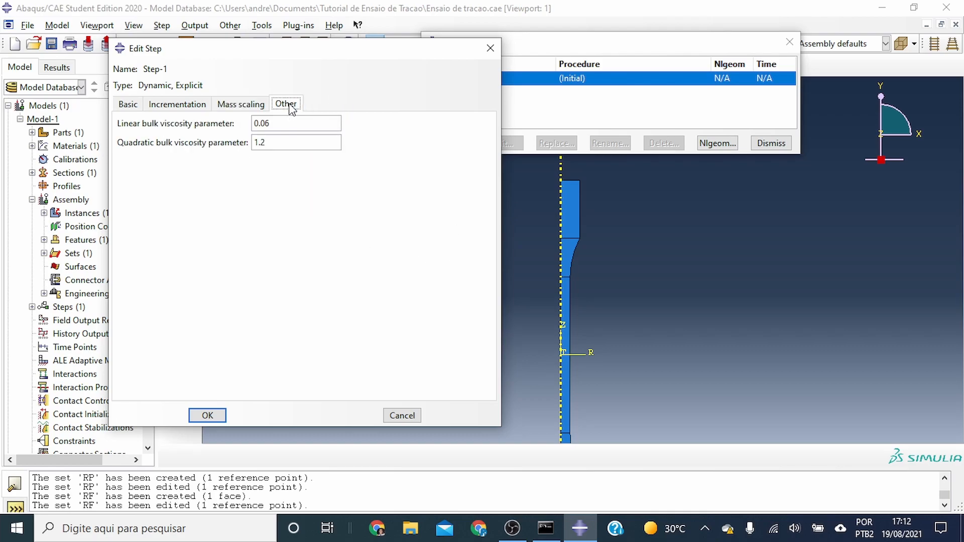
left_click(238, 104)
left_click(128, 104)
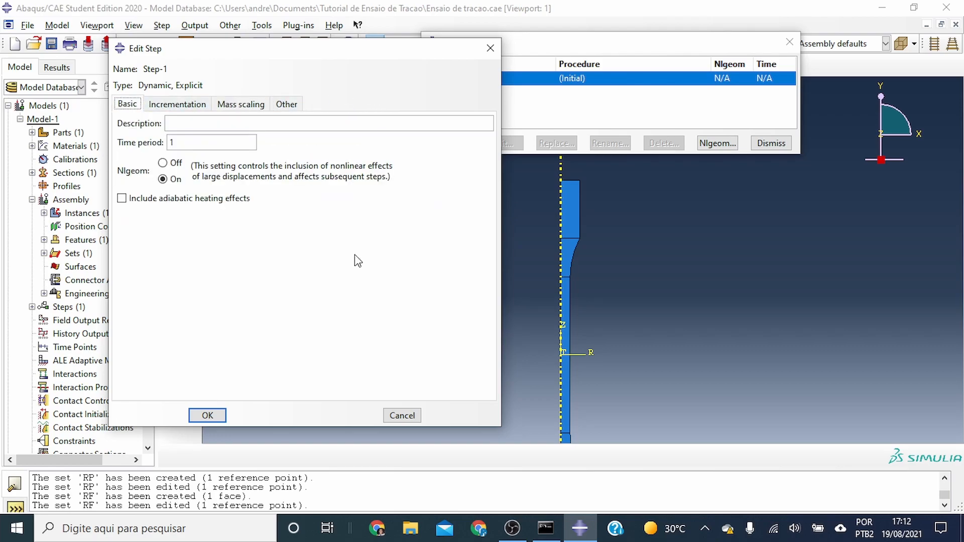
left_click(208, 416)
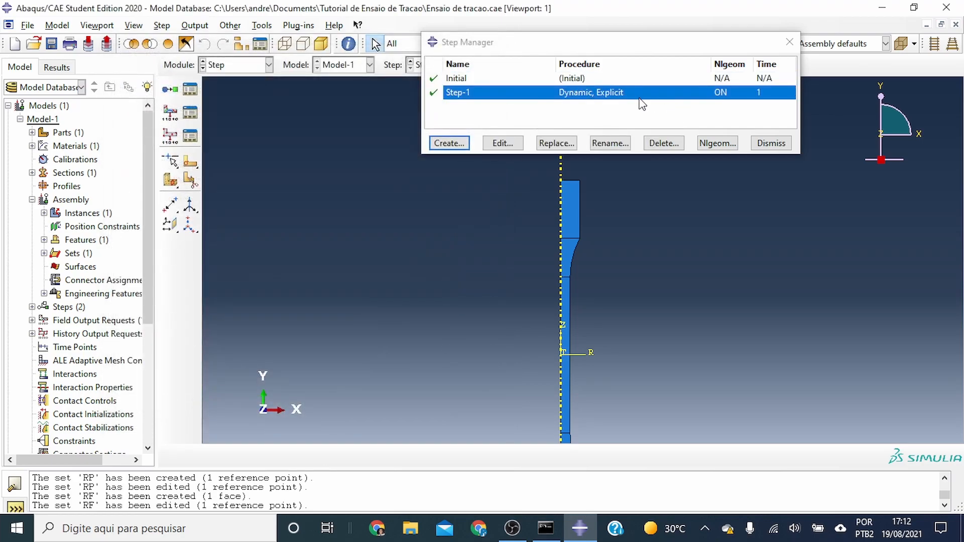
Add the STATUS variable from State/Field/User/Time to the F-Output-1 field output request and close the open managers
left_click(190, 136)
double_click(300, 130)
scroll(149, 301, "down", 3)
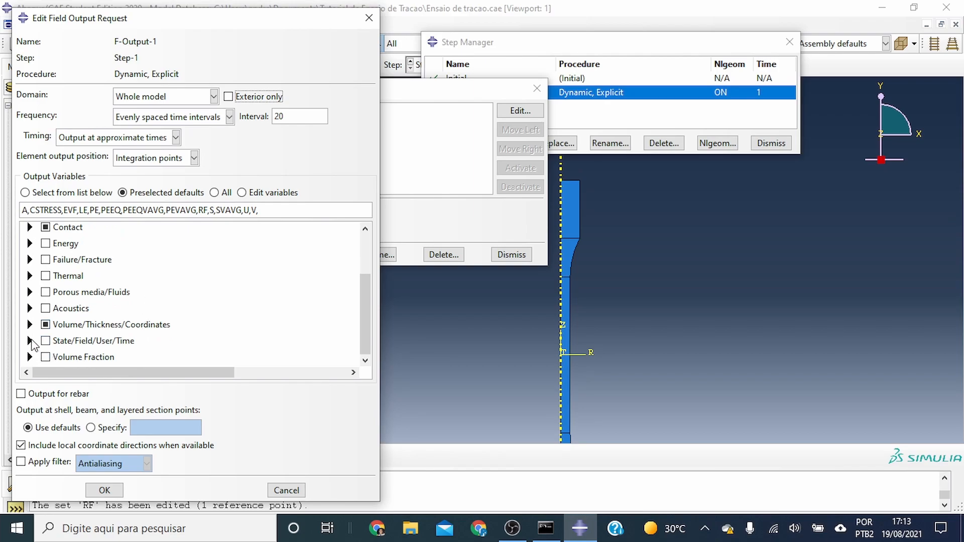
left_click(29, 341)
scroll(74, 291, "down", 3)
left_click(81, 293)
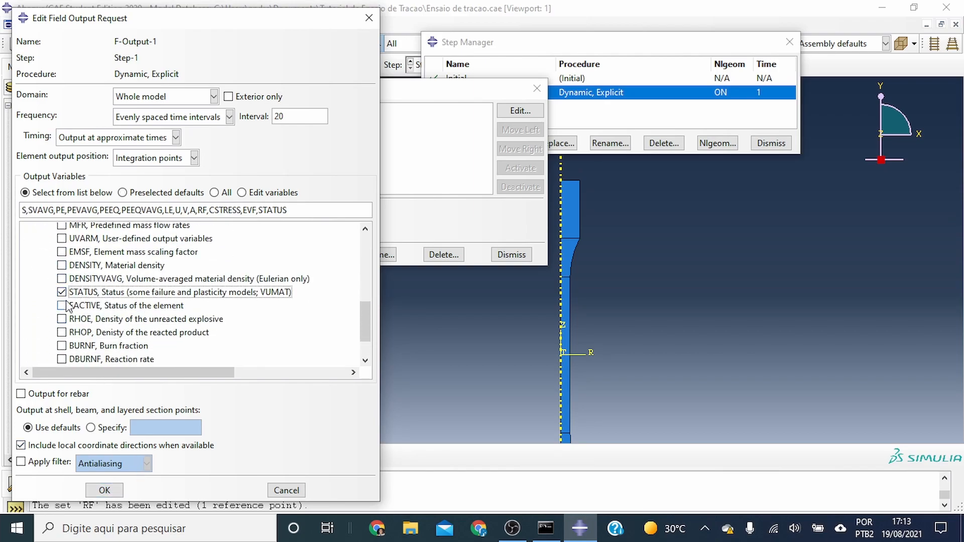
left_click(105, 490)
left_click(536, 89)
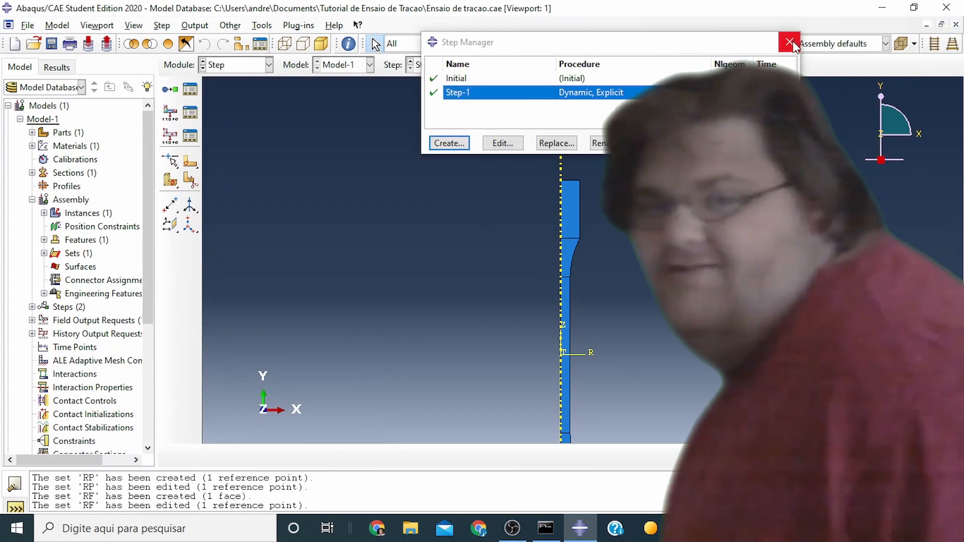
left_click(791, 42)
Start a new history output request for Step-1 and set its domain to the set RF
left_click(190, 136)
double_click(123, 122)
left_click(385, 14)
left_click(60, 242)
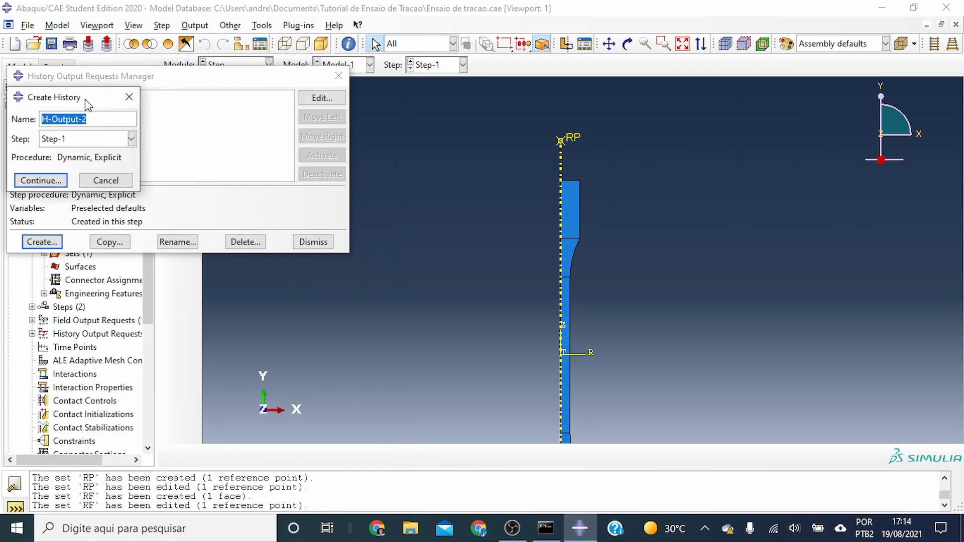
left_click(41, 181)
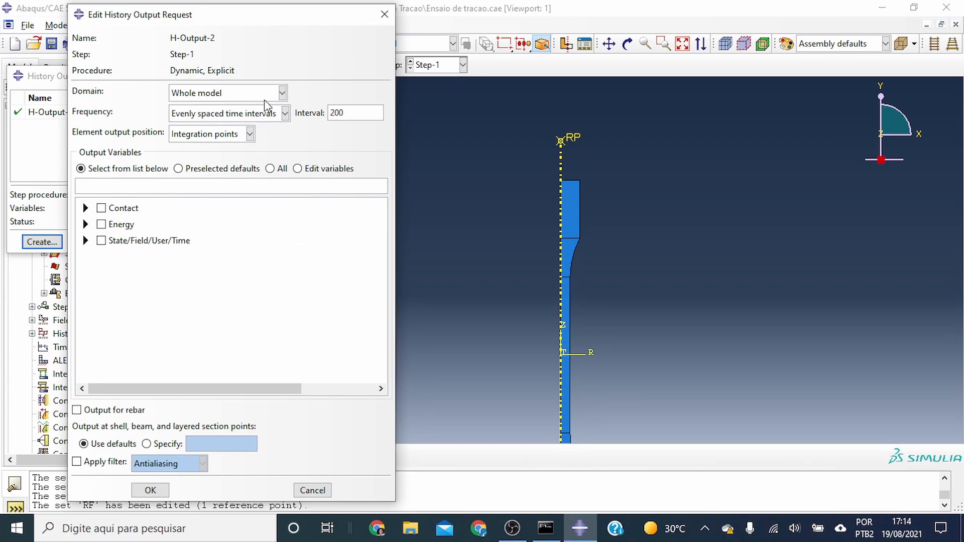
left_click(251, 92)
left_click(201, 123)
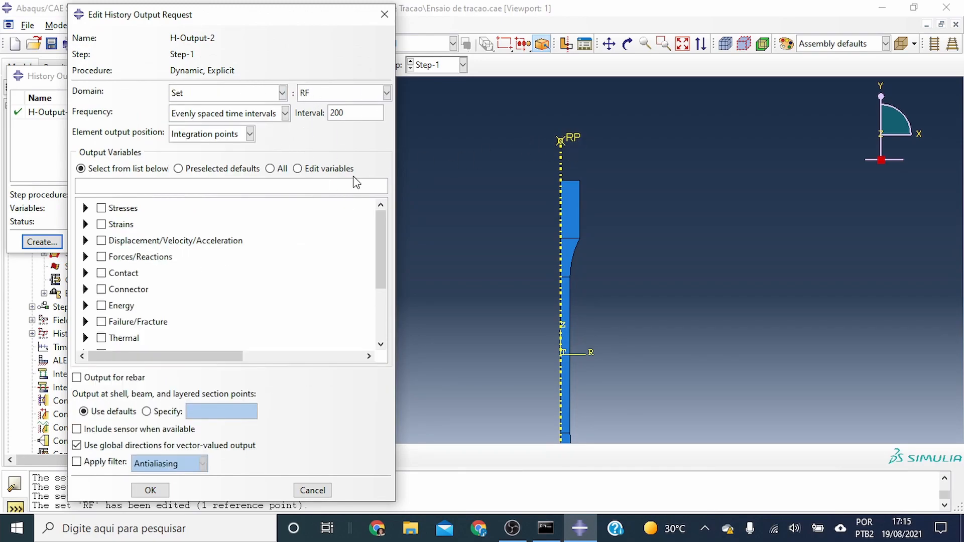
Include the translation U2 from Displacement/Velocity/Acceleration in the history output variables
left_click(86, 208)
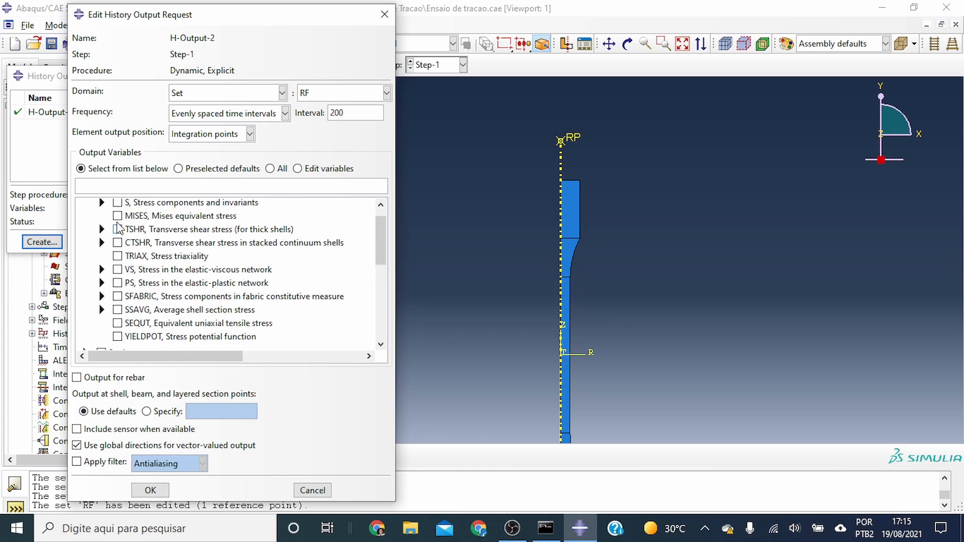
left_click(85, 207)
scroll(129, 248, "down", 1)
scroll(115, 256, "up", 1)
left_click(86, 241)
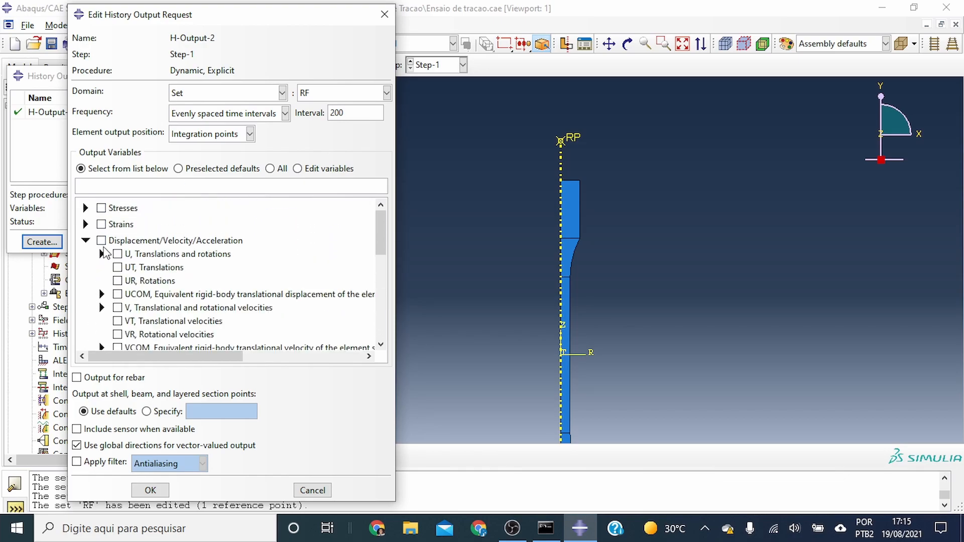
left_click(102, 254)
left_click(133, 280)
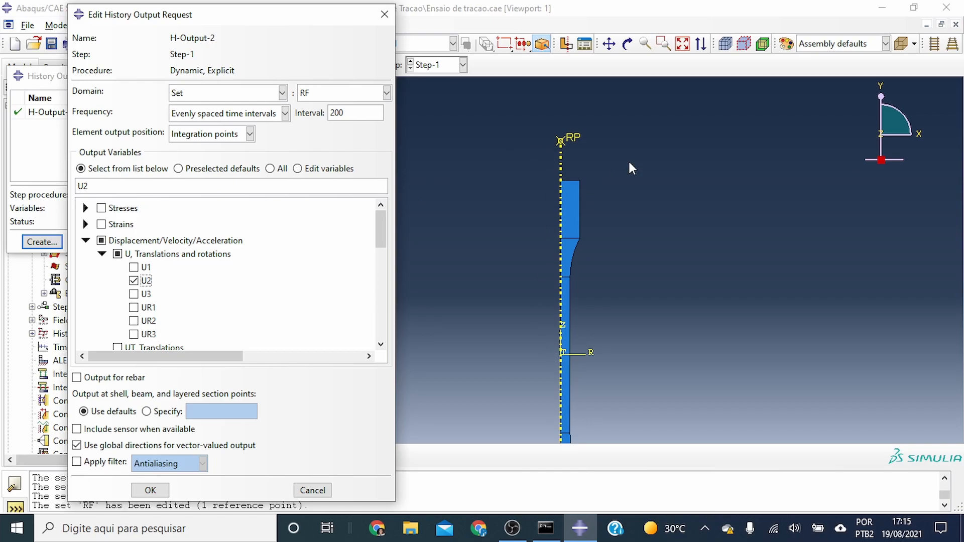
Include the reaction force RF2 from Forces/Reactions and save the history output request
left_click(86, 240)
left_click(86, 256)
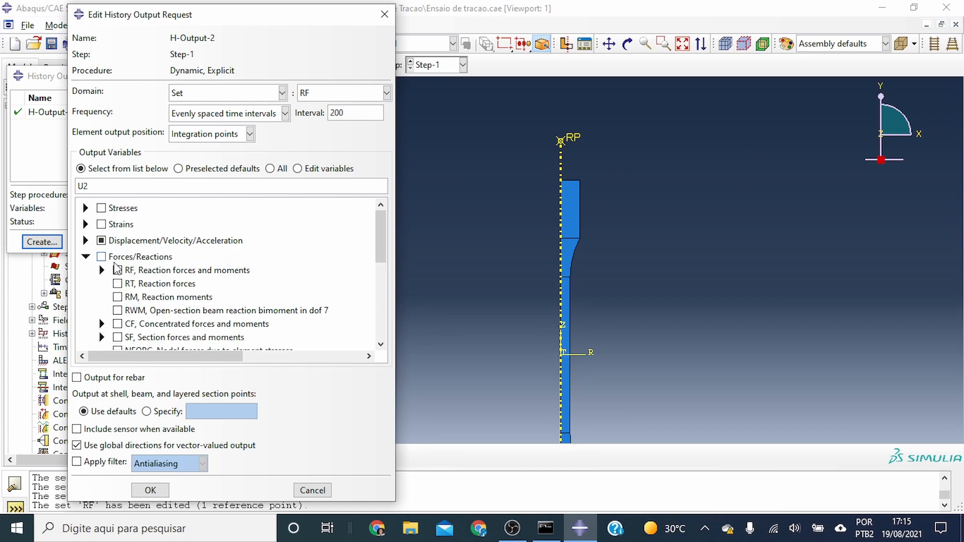
scroll(111, 235, "down", 1)
left_click(102, 227)
left_click(134, 255)
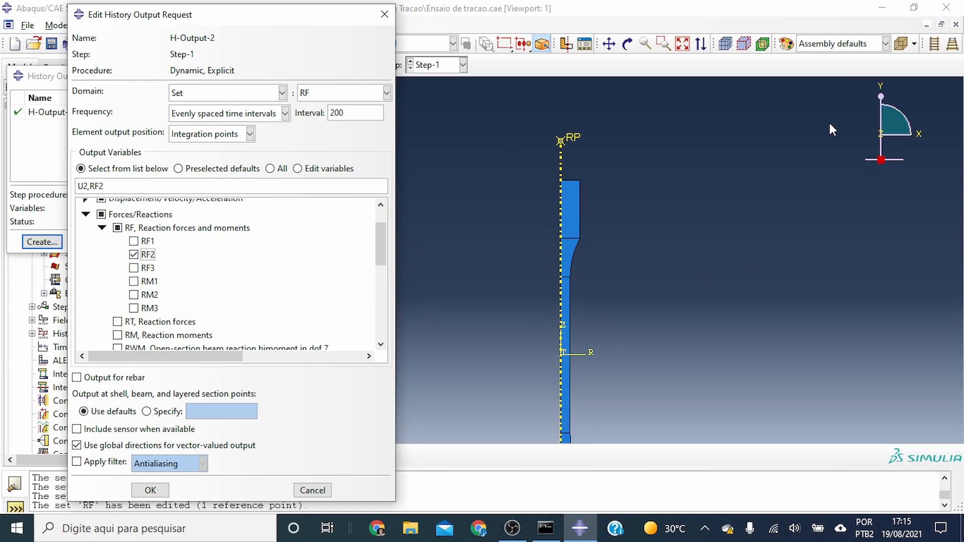
left_click(150, 490)
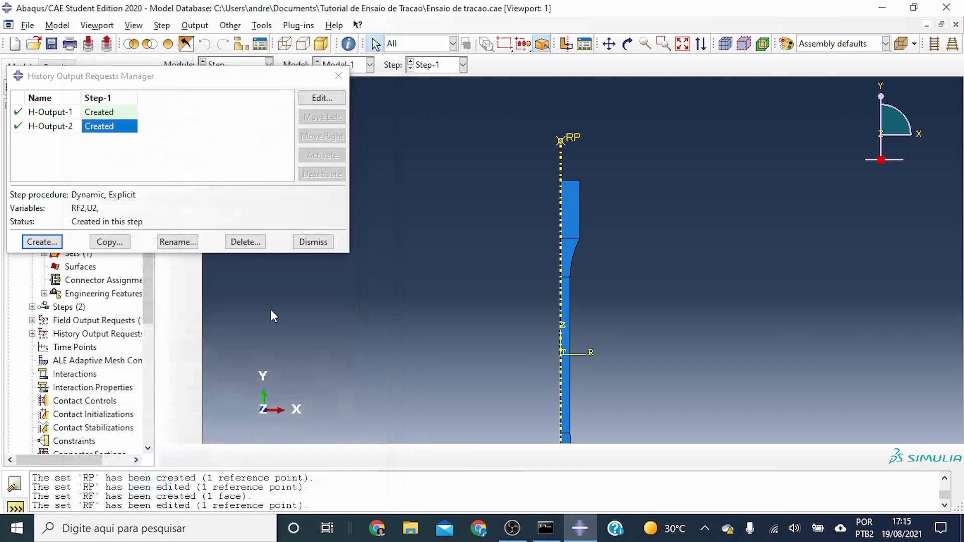
left_click(338, 76)
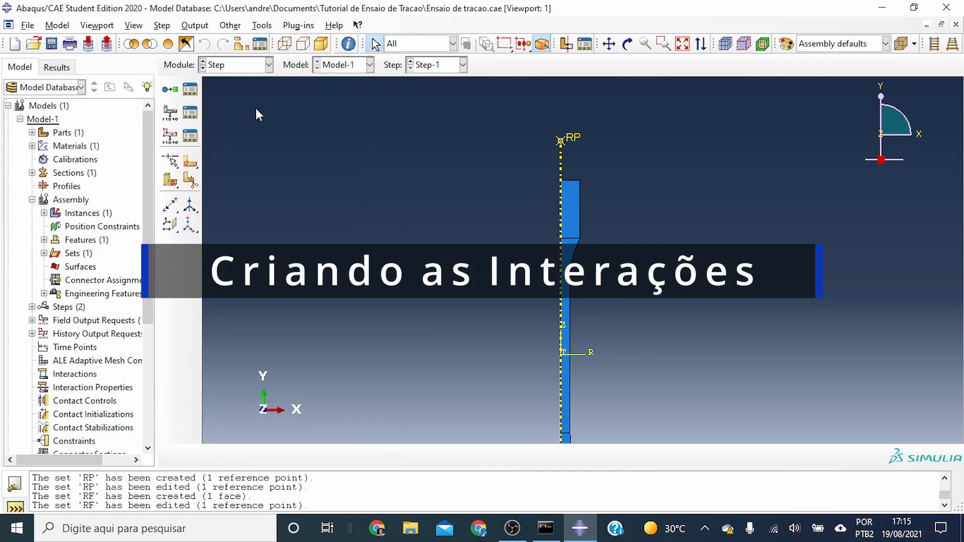
In the Interaction module, start a Coupling constraint named Acoplamento
left_click(272, 68)
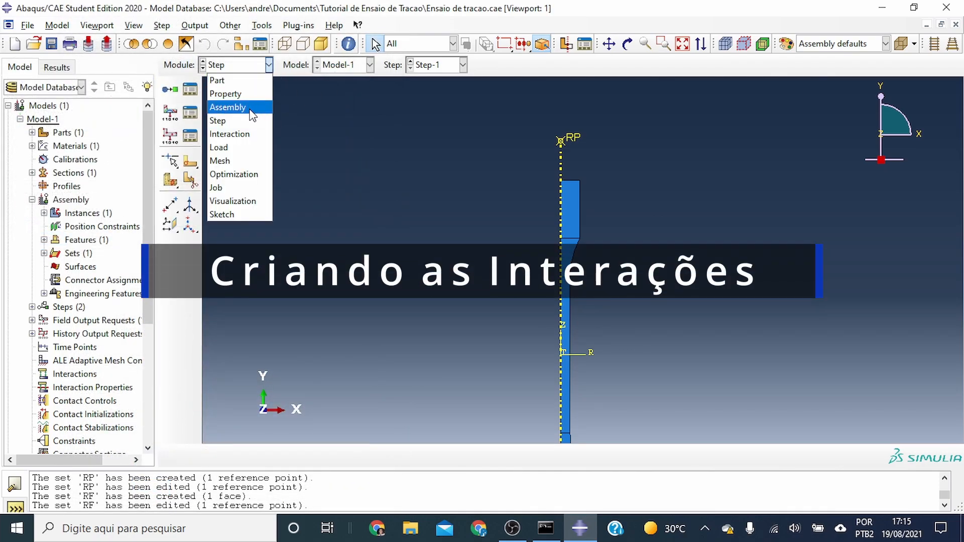
left_click(240, 135)
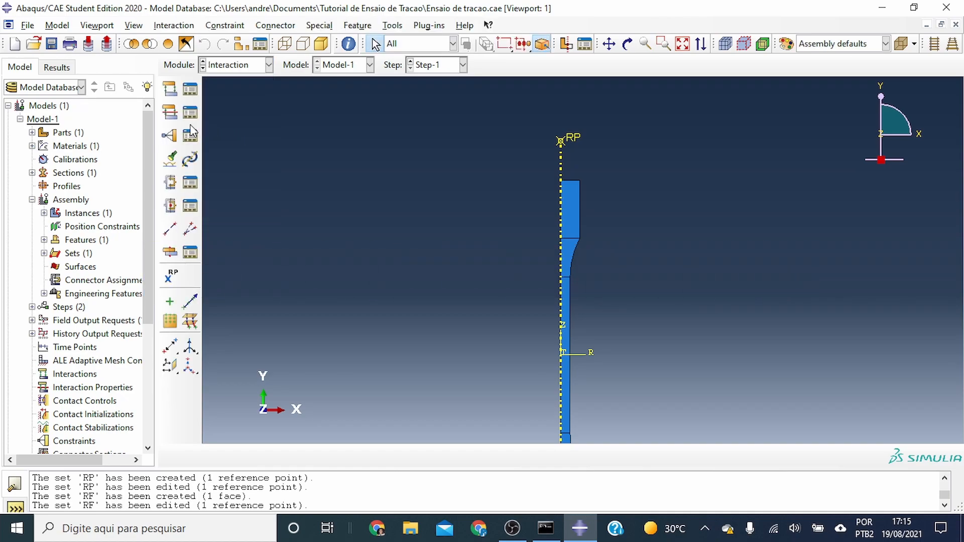
scroll(404, 138, "up", 2)
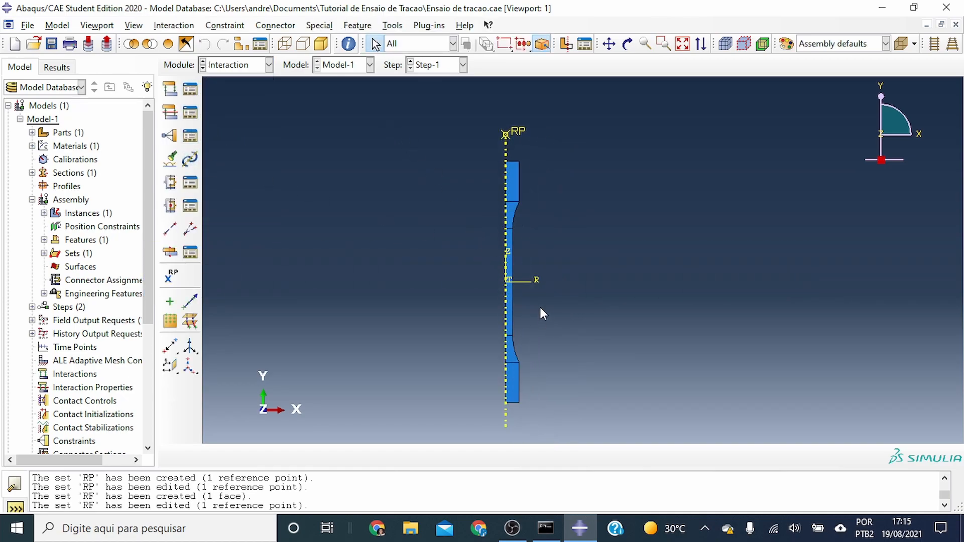
left_click(170, 135)
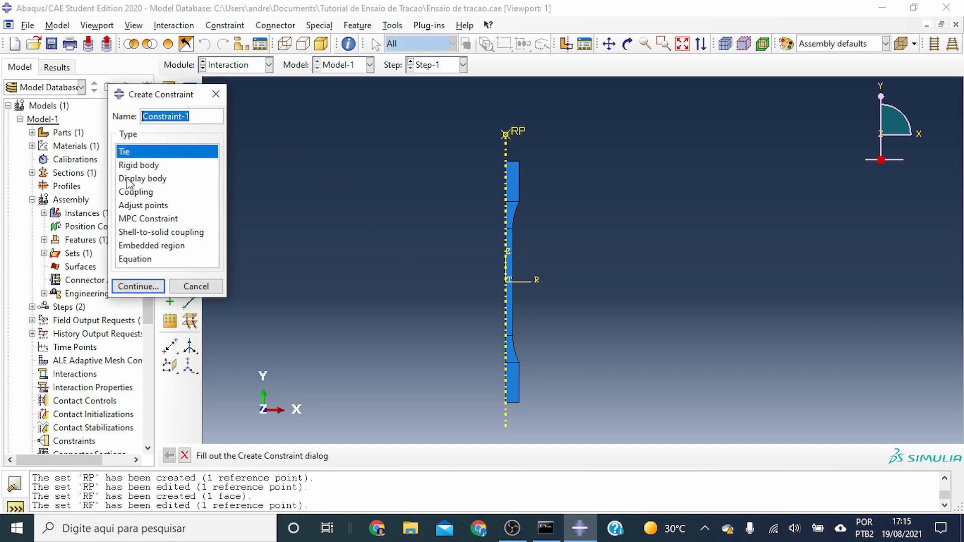
left_click(140, 198)
left_click_drag(199, 115, 92, 113)
type("A")
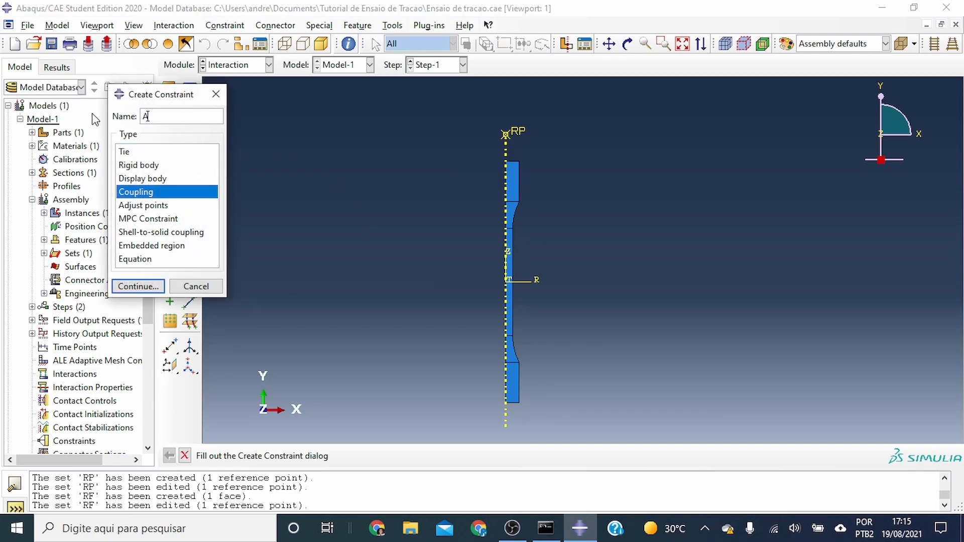
type("coplamento")
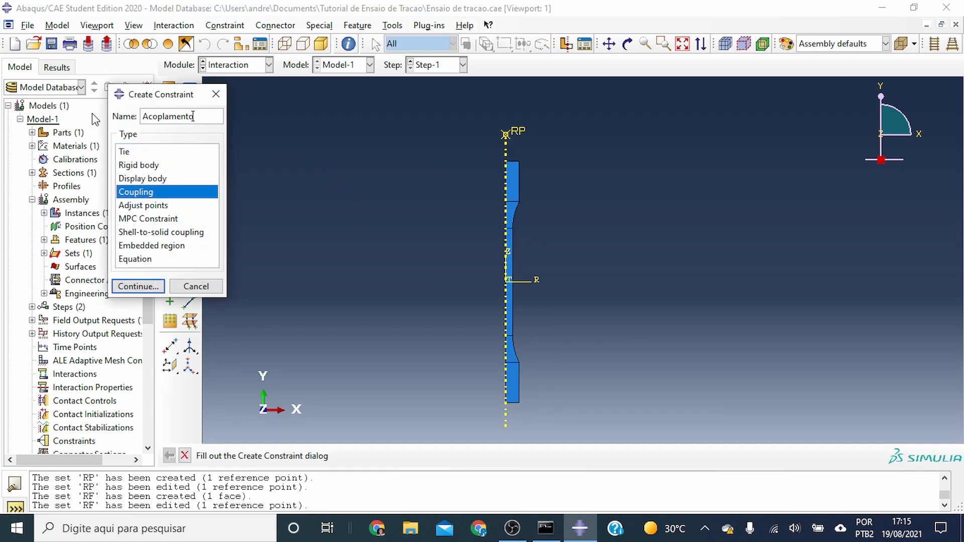
left_click(138, 286)
Apply the kinematic coupling with U1, U2 and UR3 constrained, using reference point RP as control point and the upper grip region as surface
left_click(505, 134)
left_click(416, 455)
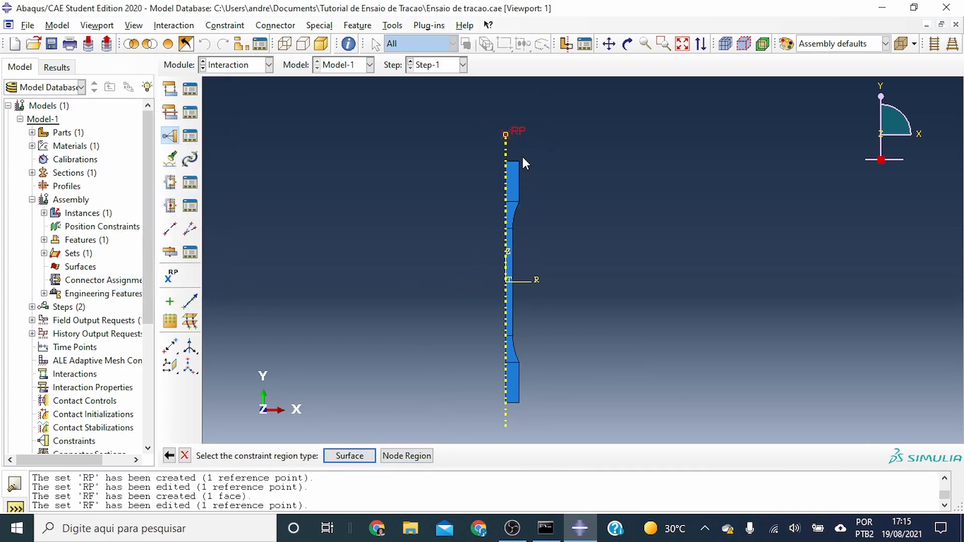
left_click(349, 456)
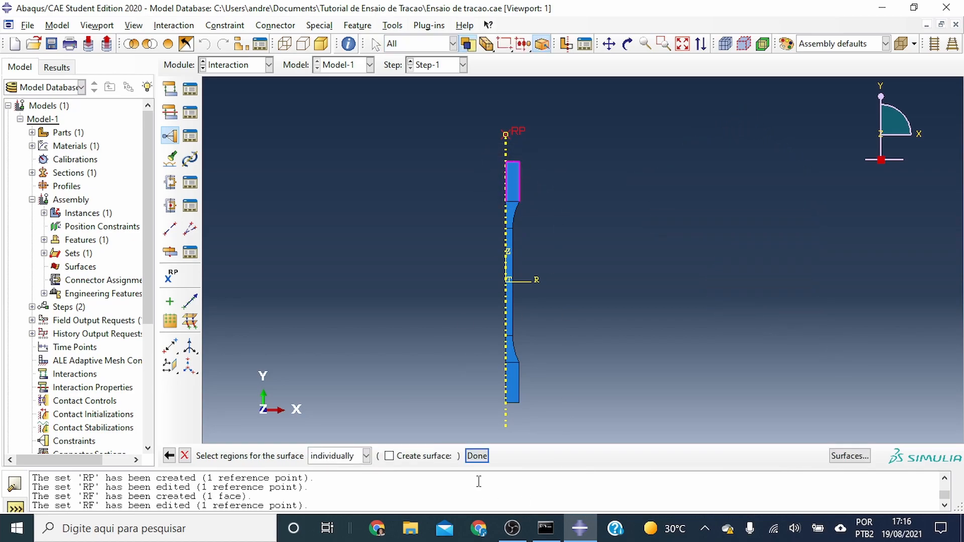
left_click(481, 453)
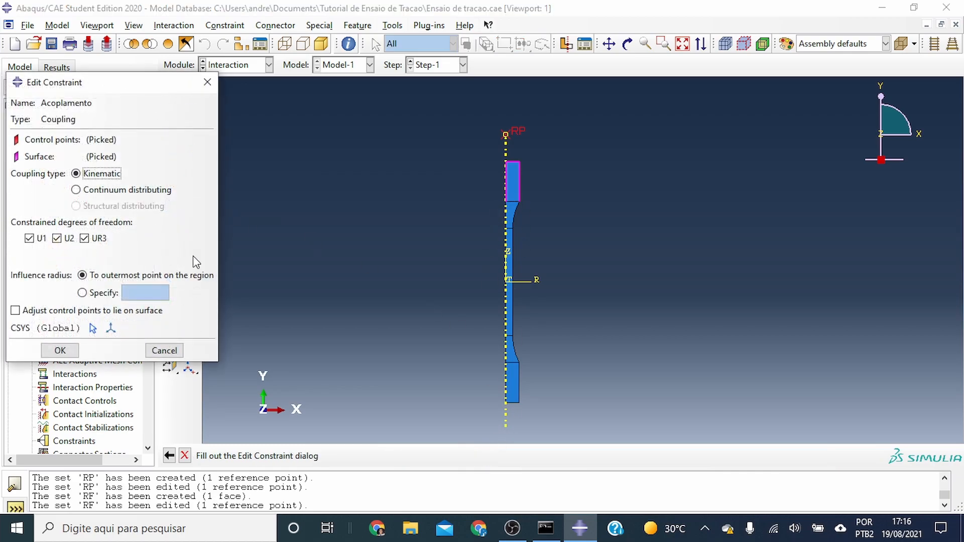
left_click(71, 354)
In the Load module, start a Symmetry/Antisymmetry/Encastre boundary condition named Engaste in the Initial step
left_click(269, 64)
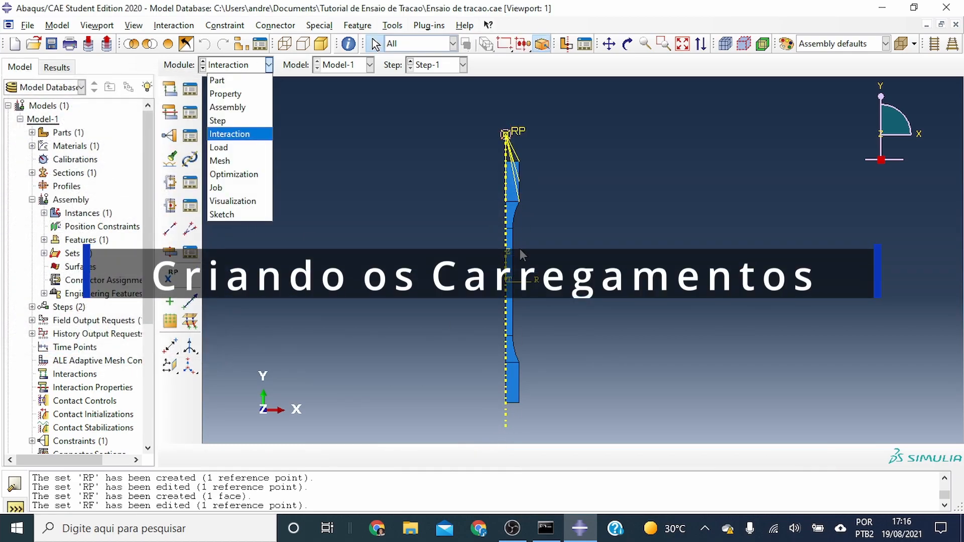
left_click(219, 147)
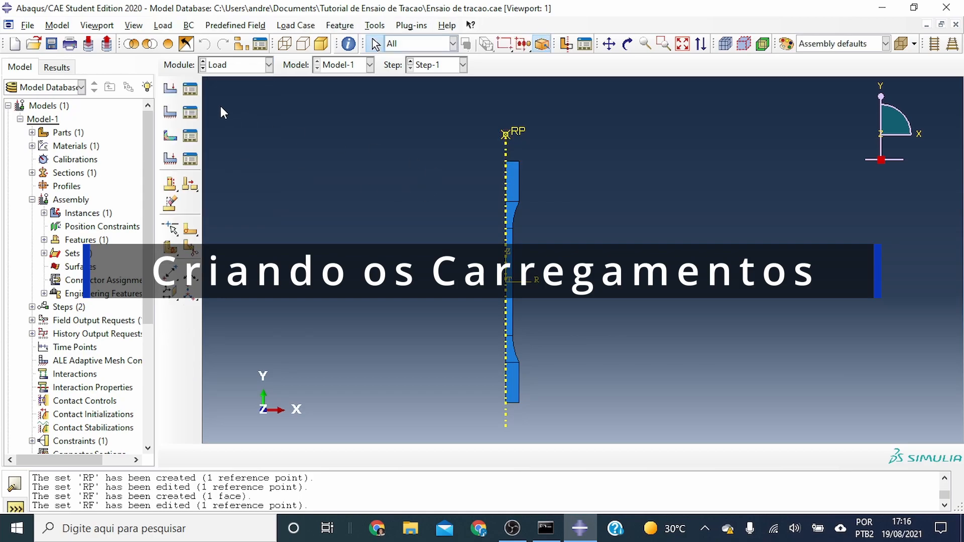
left_click(190, 112)
left_click(91, 288)
key("BackSpace")
type("Engaste")
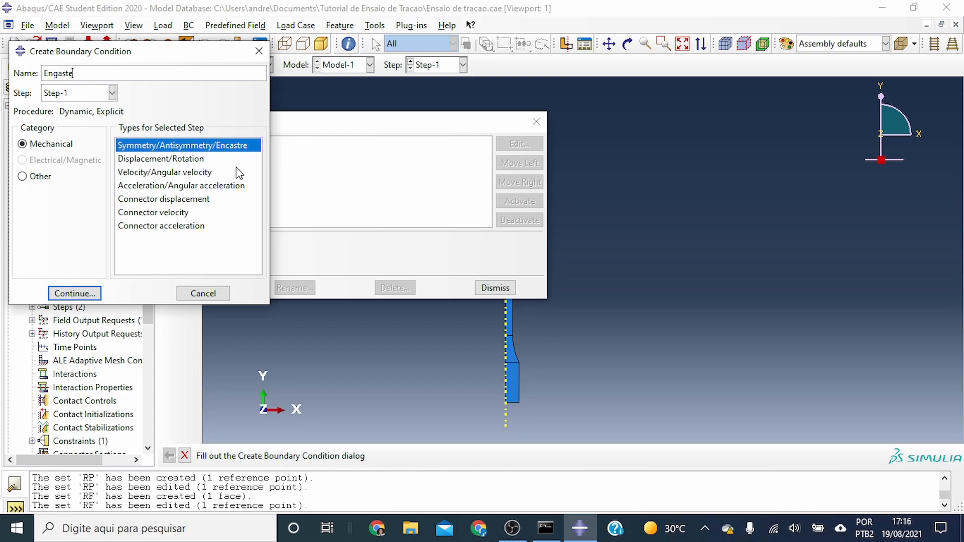
left_click(112, 93)
left_click(56, 105)
left_click(93, 293)
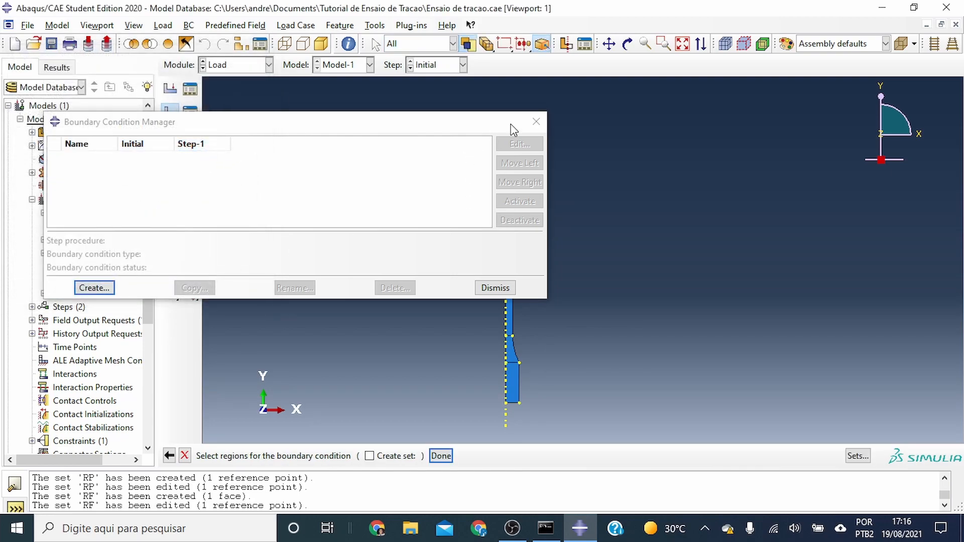
Assign the Engaste boundary condition to the specimen's lower grip region and fix it fully
left_click(536, 121)
left_click(441, 455)
left_click(59, 265)
left_click(97, 284)
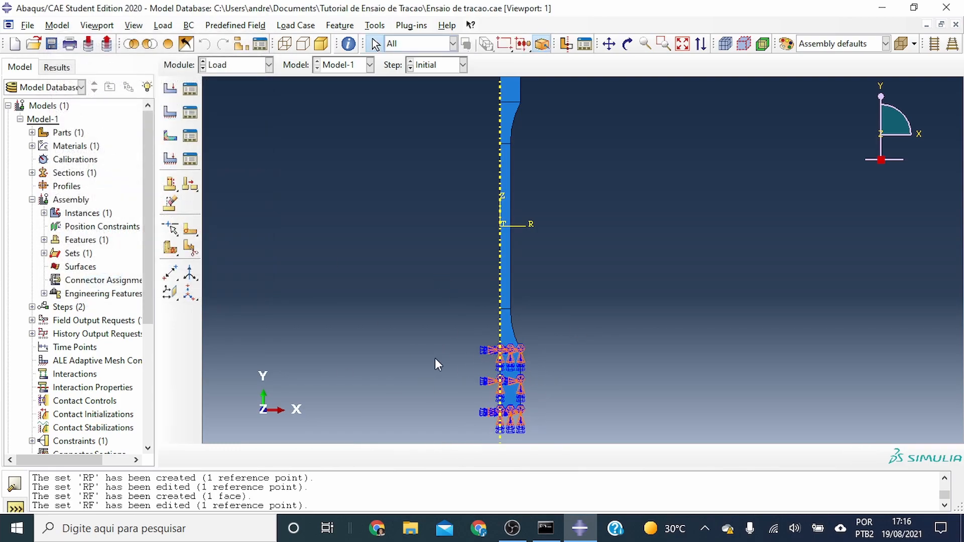
Create a Displacement/Rotation boundary condition named Movimento in the Initial step, restraining U1 and UR3 at the reference point RP
scroll(440, 351, "down", 2)
left_click(170, 112)
type("Movimento")
left_click(147, 160)
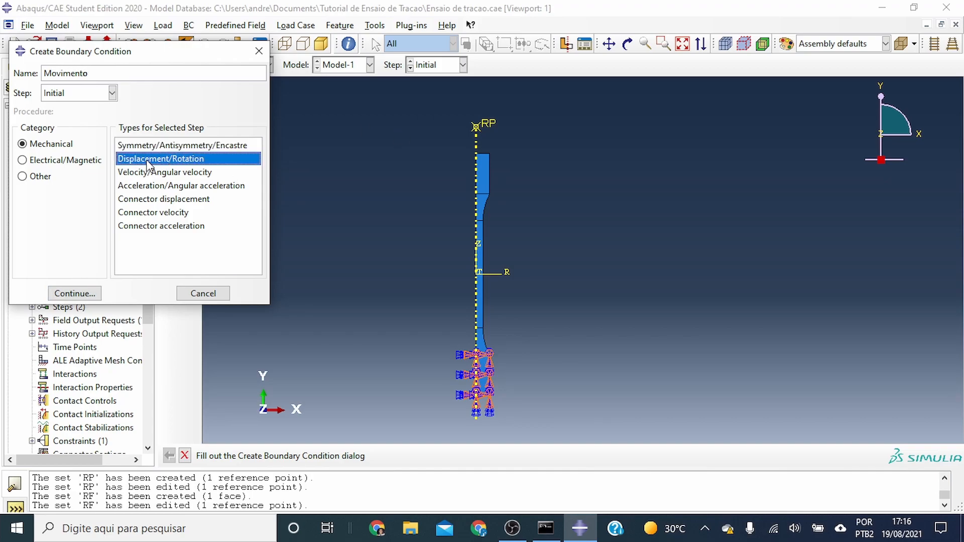
left_click(75, 294)
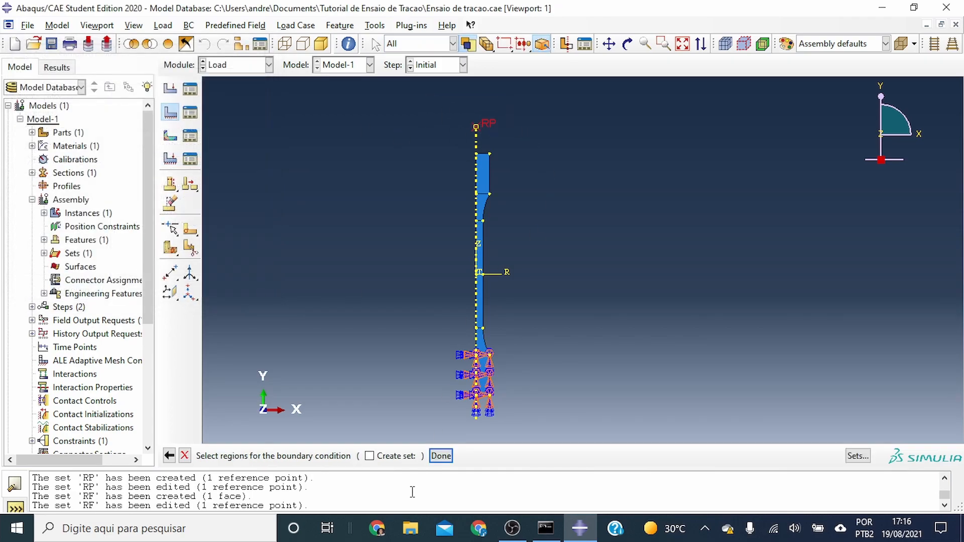
left_click(441, 455)
left_click(100, 184)
left_click(100, 216)
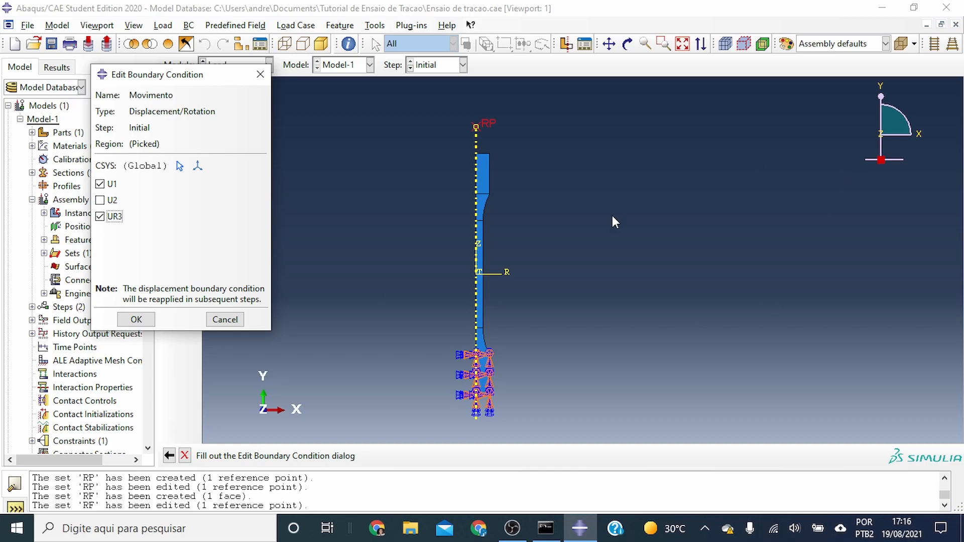
left_click(137, 320)
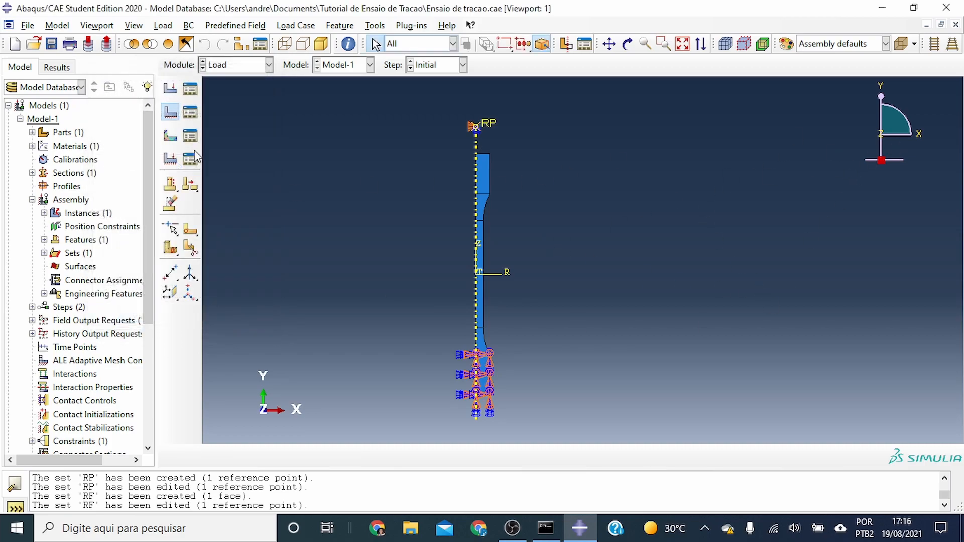
Review the Step-1 settings of the Movimento boundary condition in the Boundary Condition Manager
left_click(190, 111)
left_click(199, 172)
double_click(199, 173)
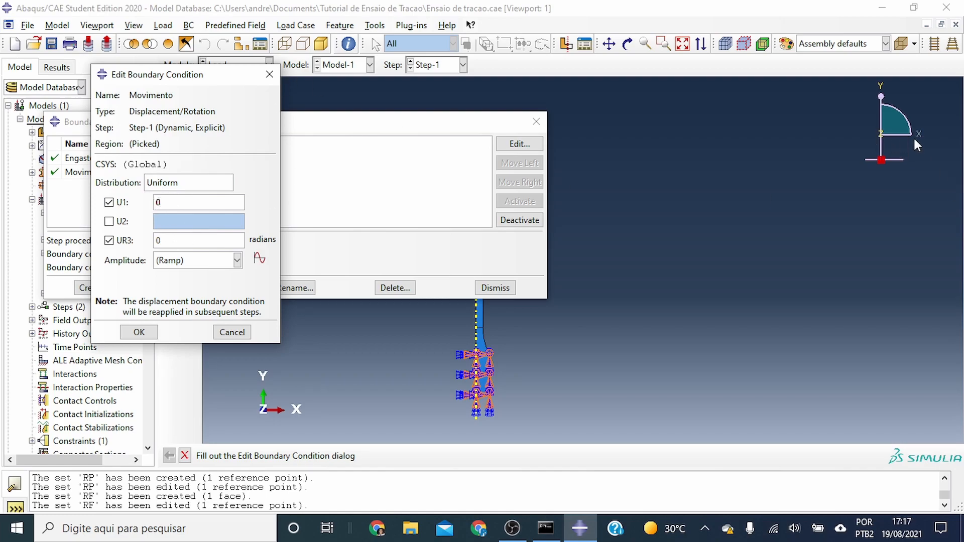
left_click(269, 74)
Rename the Movimento boundary condition as Movimento restrito
left_click(136, 172)
left_click(295, 287)
left_click(106, 60)
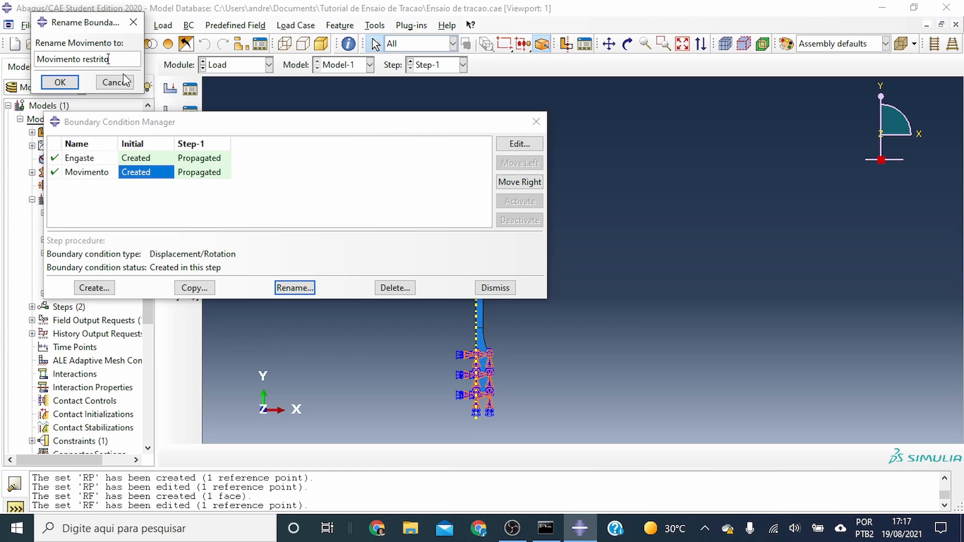
left_click(63, 82)
left_click_drag(119, 146, 171, 146)
Create a Displacement/Rotation boundary condition named Tracao in Step-1 at reference point RP, with U2 set to 15
left_click(95, 288)
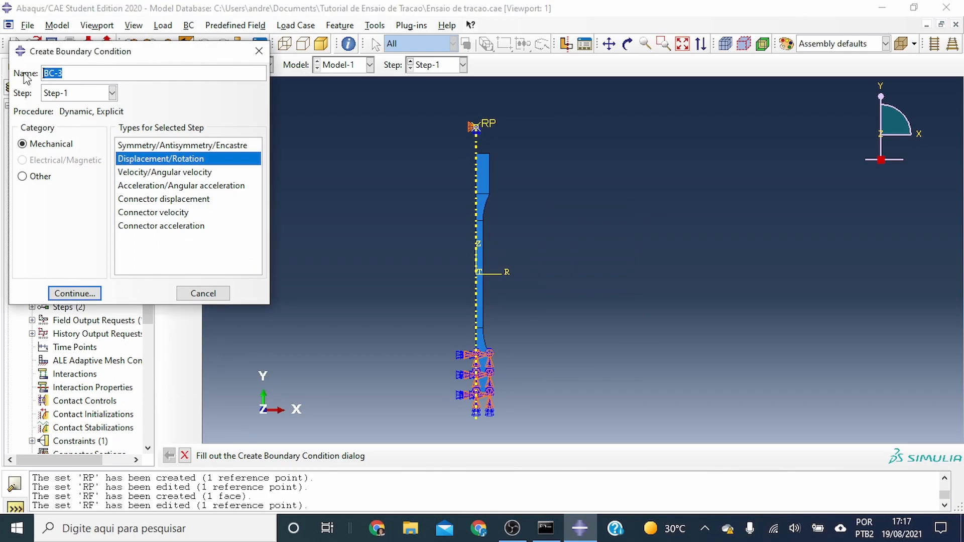
type("Tracao")
key("Return")
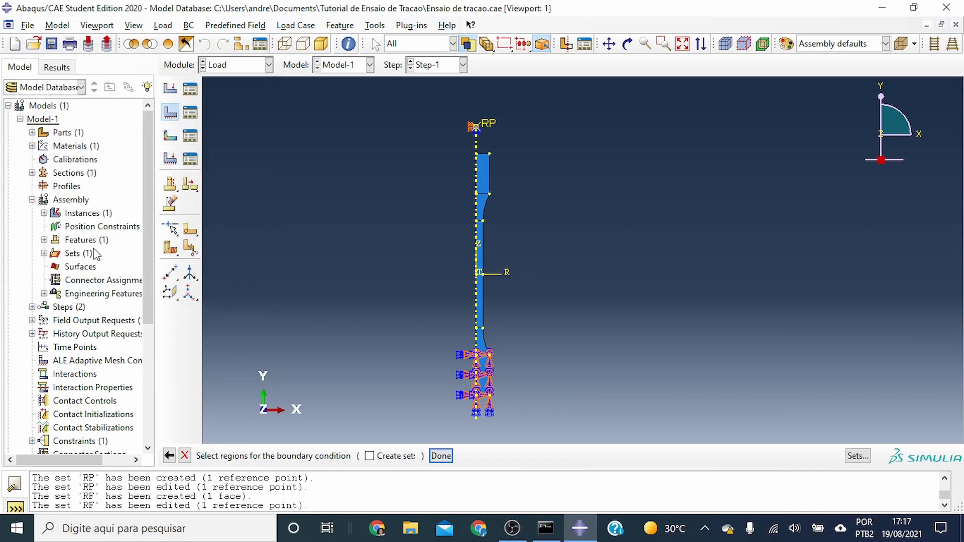
left_click(441, 456)
left_click(100, 222)
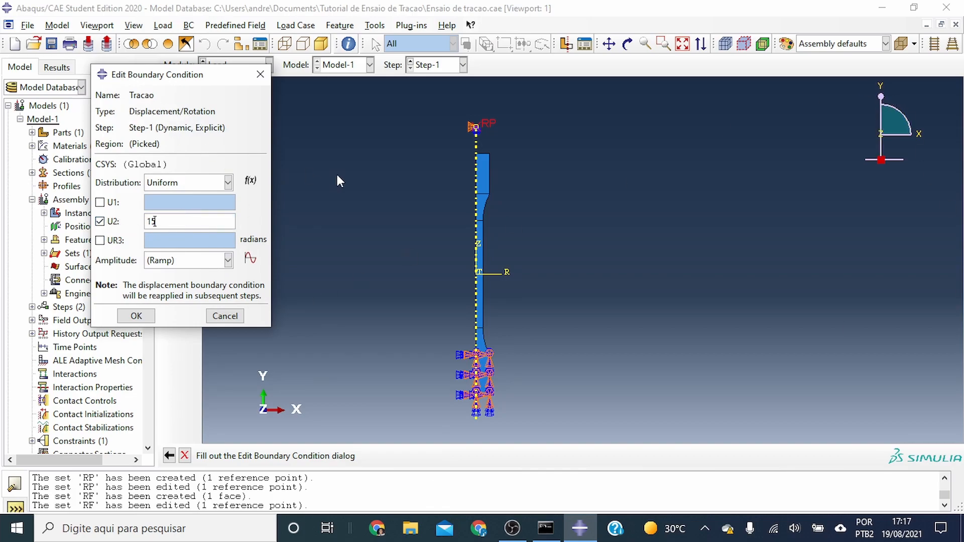
Create a tabular amplitude named Amp-linear from the Tracao boundary condition settings
left_click(250, 258)
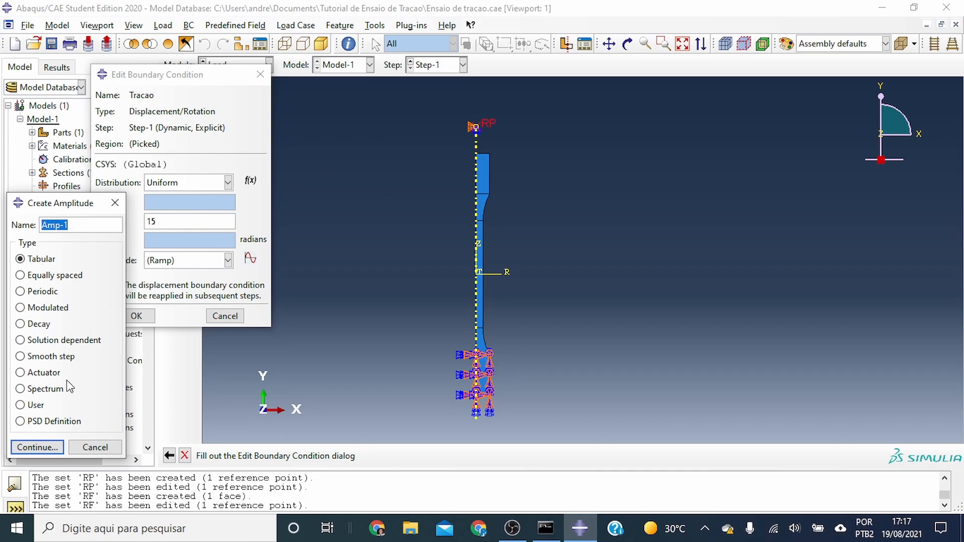
type("Amp-li")
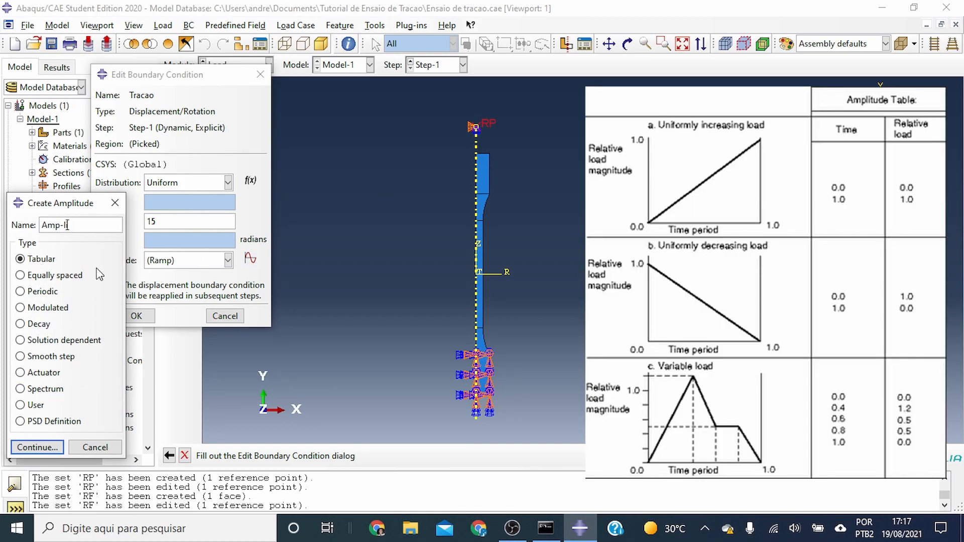
left_click(38, 447)
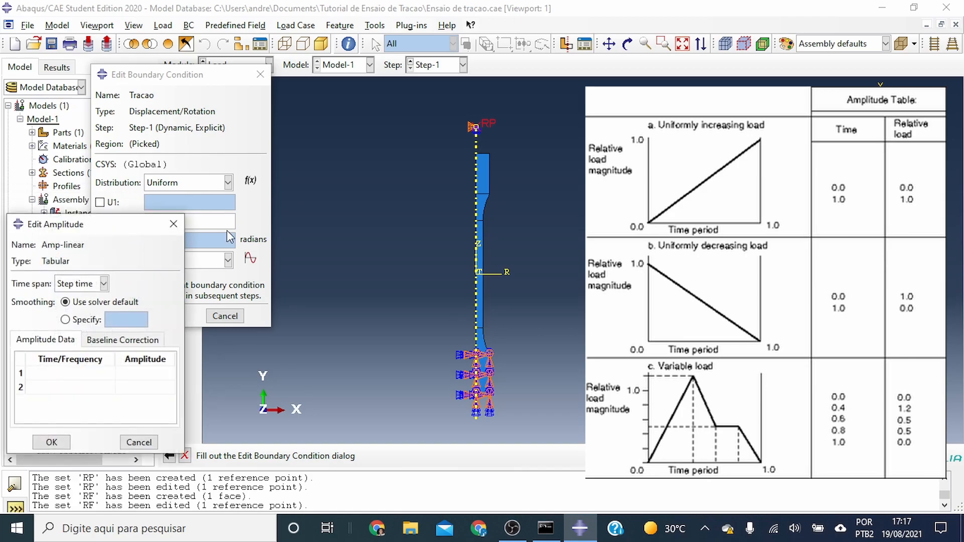
Fill the Amp-linear table with time 0, amplitude 0 and time 1, amplitude 1, and save it
left_click_drag(114, 217, 197, 141)
left_click(164, 290)
type("0")
key("Tab")
type("0")
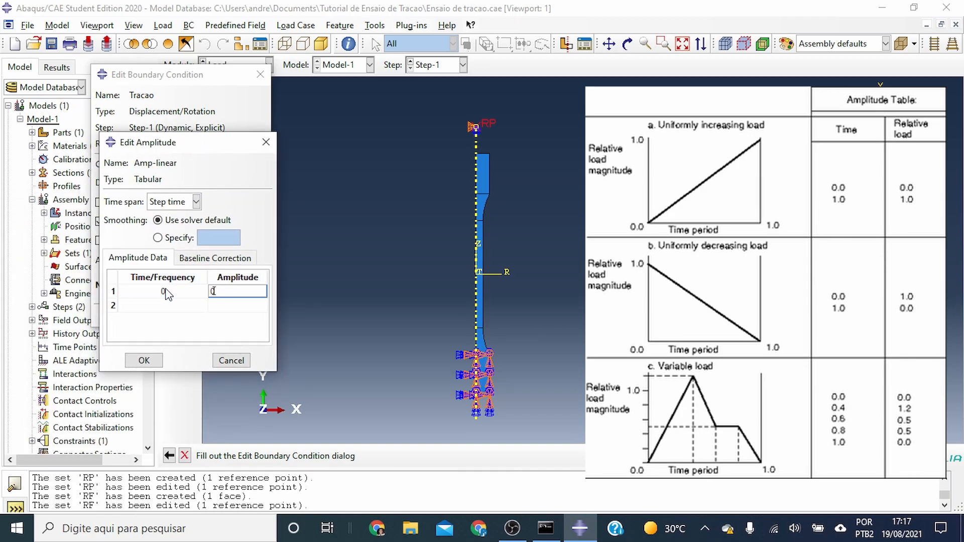
left_click(198, 311)
type("1")
left_click(248, 307)
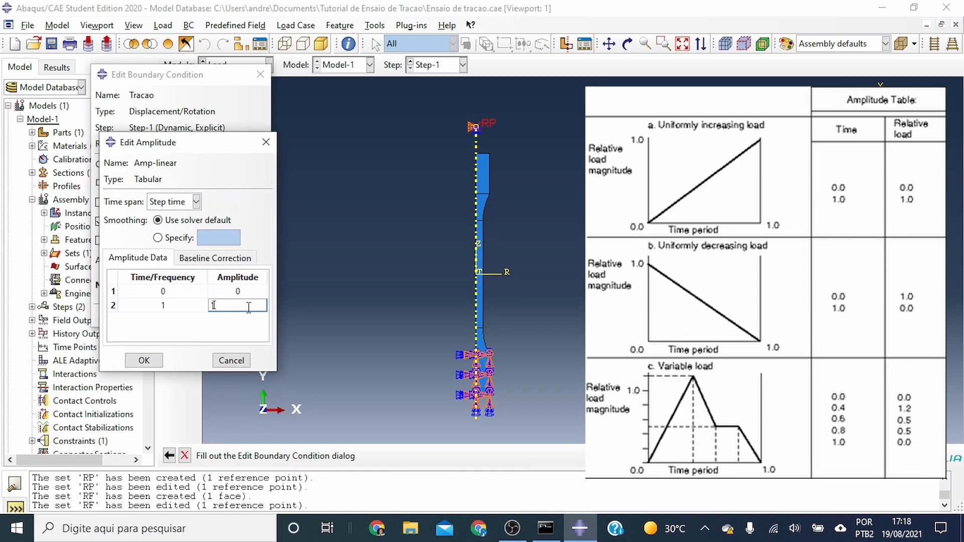
type("1")
left_click(143, 360)
Assign the Amp-linear amplitude to the Tracao boundary condition and save the boundary condition
left_click(185, 260)
left_click(178, 282)
left_click(140, 315)
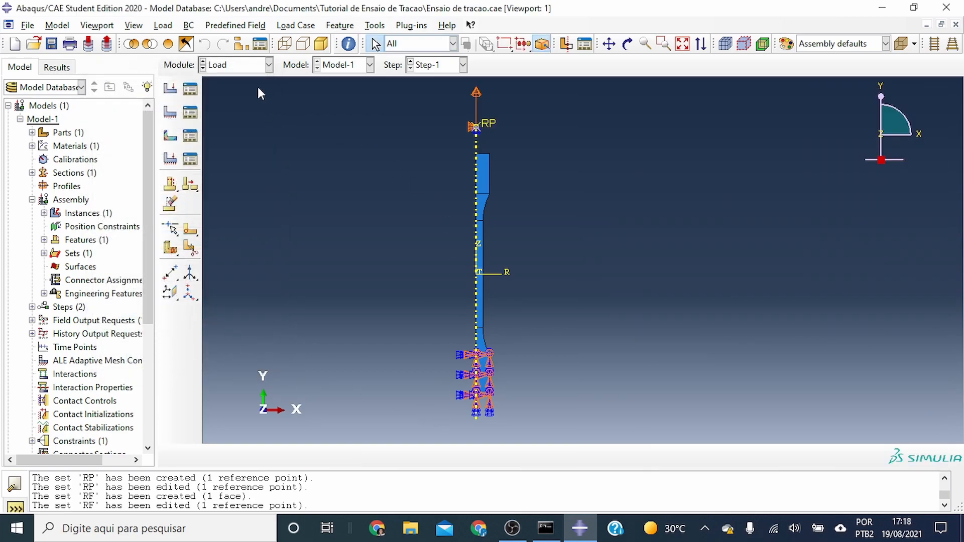
In the Mesh module, seed the Amostra part with an approximate global size of 4
left_click(269, 65)
left_click(236, 147)
left_click(468, 65)
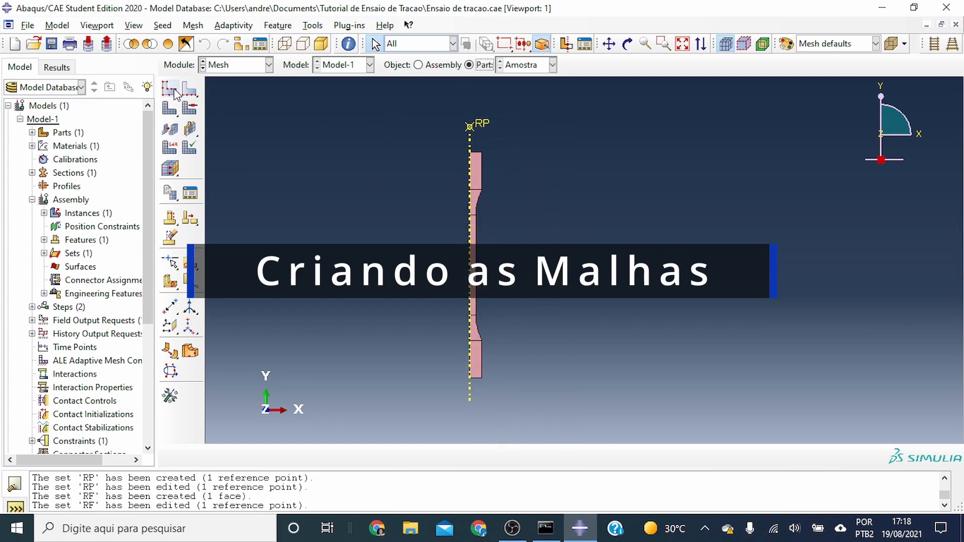
left_click(175, 93)
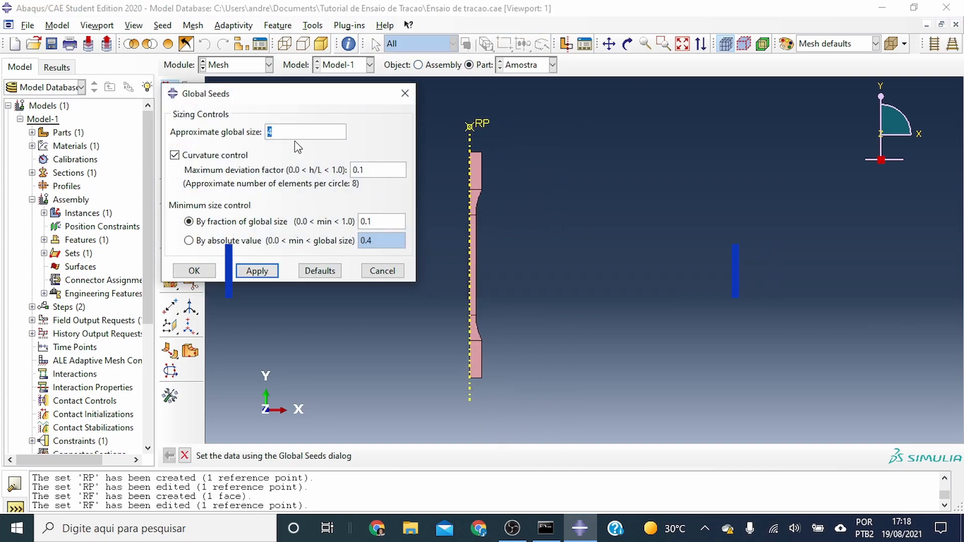
left_click(257, 271)
left_click(194, 270)
Assign Quad element shape mesh controls with the Free technique and Medial axis algorithm to all regions of the specimen
left_click(192, 111)
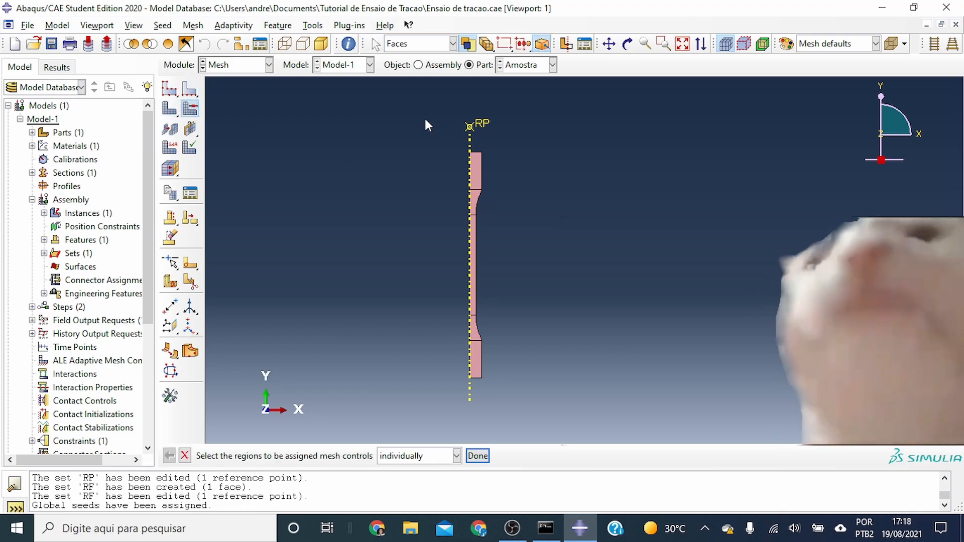
left_click_drag(570, 128, 460, 381)
left_click(484, 457)
left_click(582, 122)
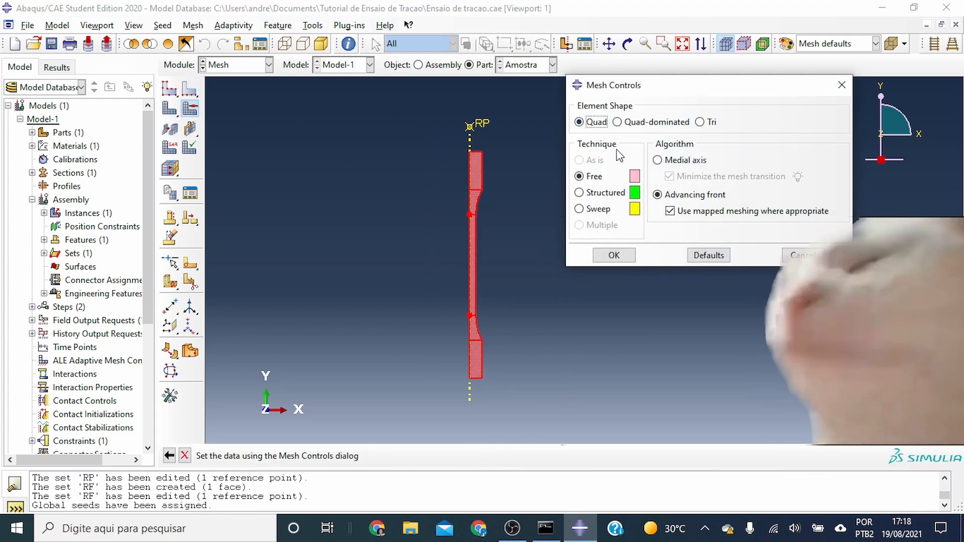
left_click(657, 159)
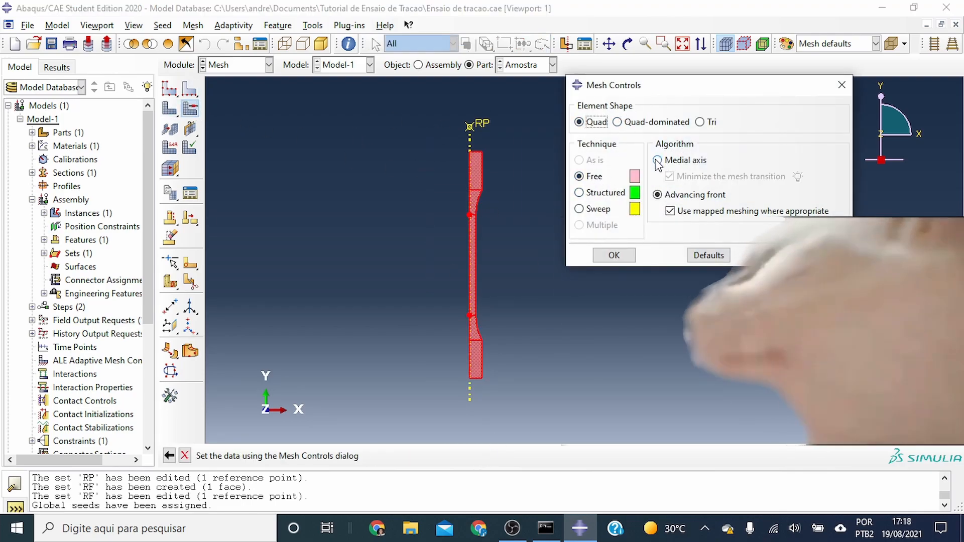
left_click(614, 255)
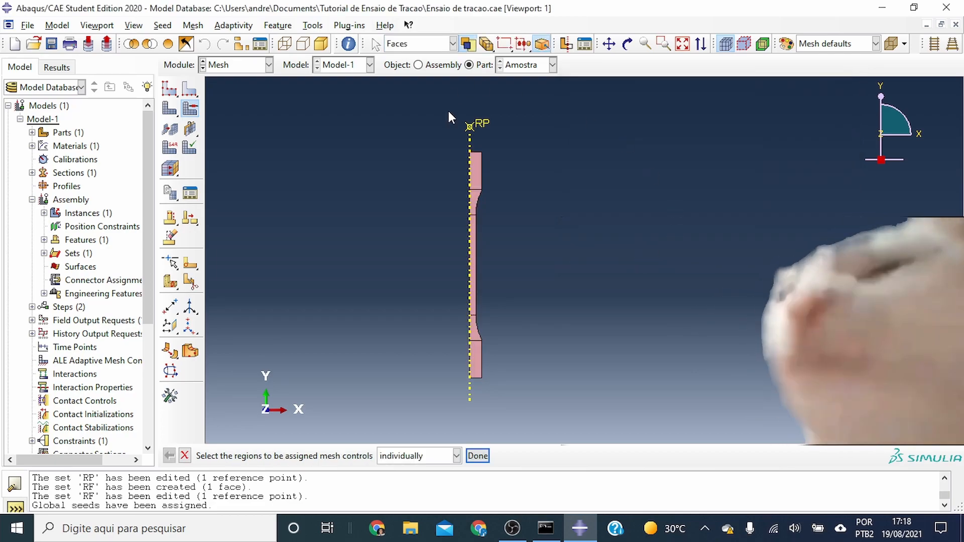
left_click(477, 456)
Assign the Explicit, linear Axisymmetric Stress element type to the specimen's regions, with element deletion set to Yes
left_click(170, 148)
left_click(475, 252)
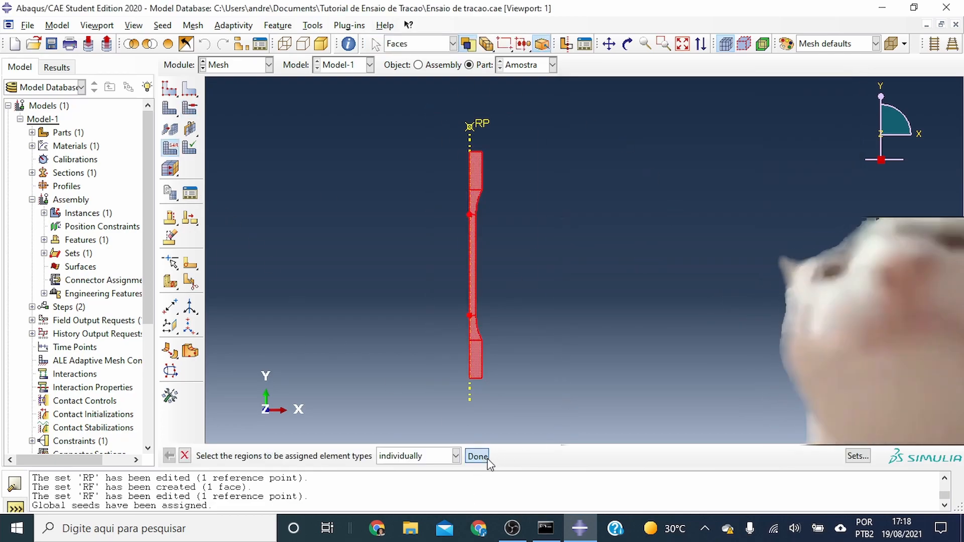
left_click(477, 456)
left_click(170, 59)
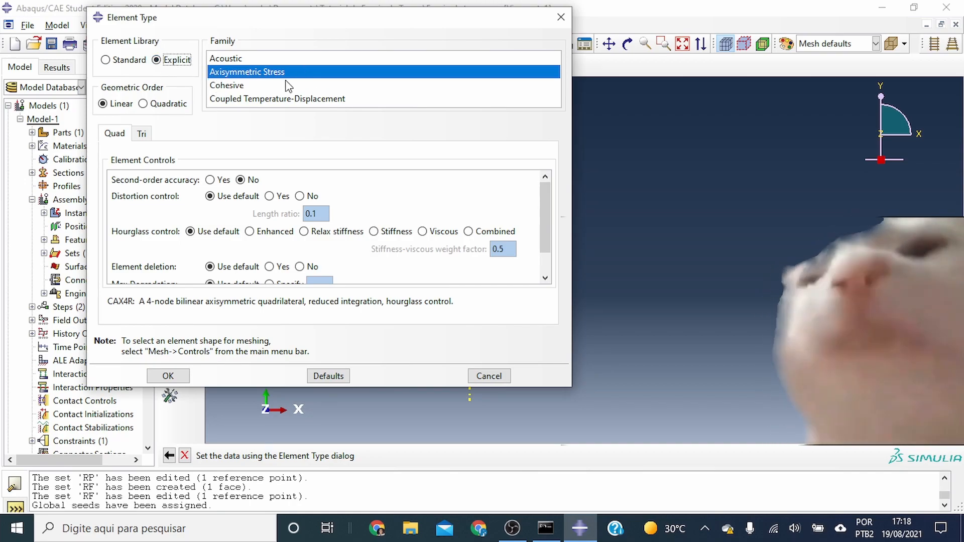
scroll(547, 209, "down", 2)
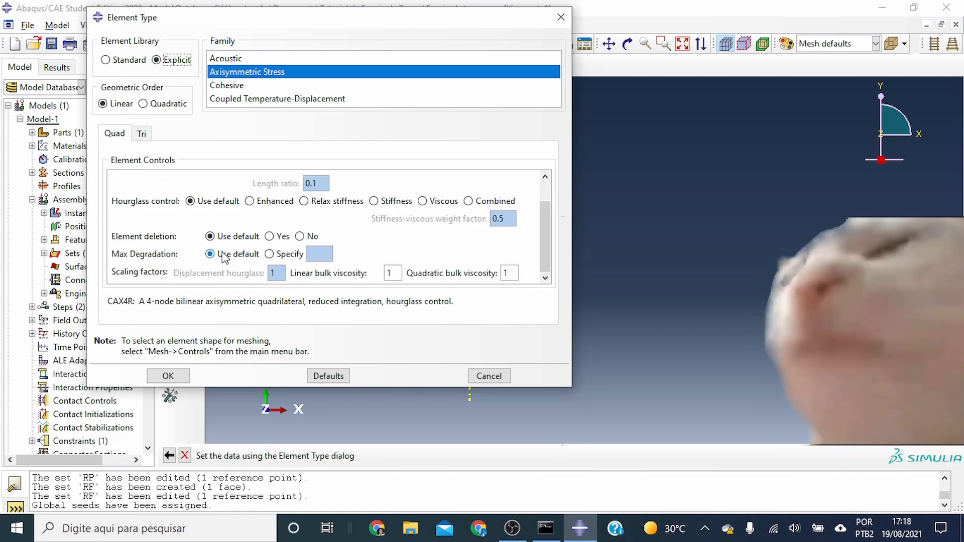
left_click(270, 236)
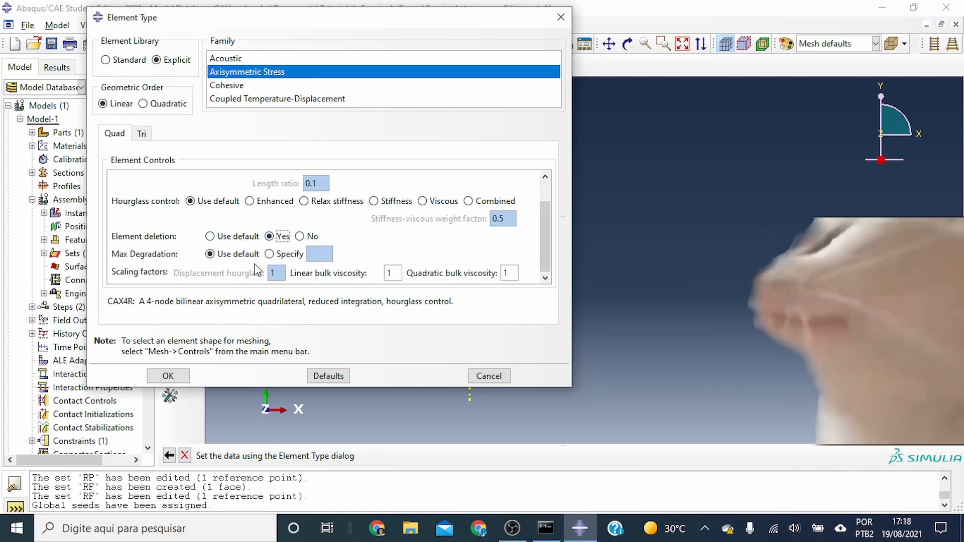
left_click(167, 376)
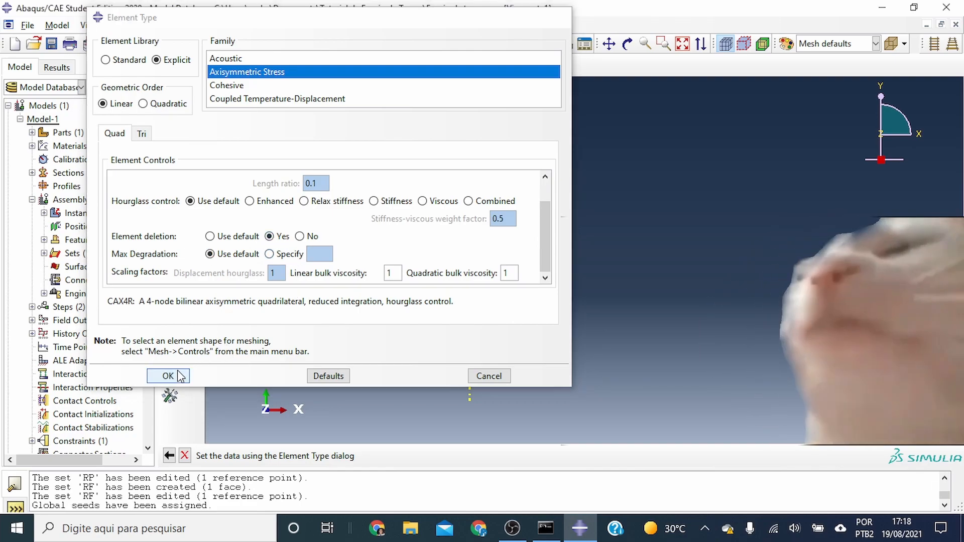
Generate the mesh on the Amostra part
left_click(170, 109)
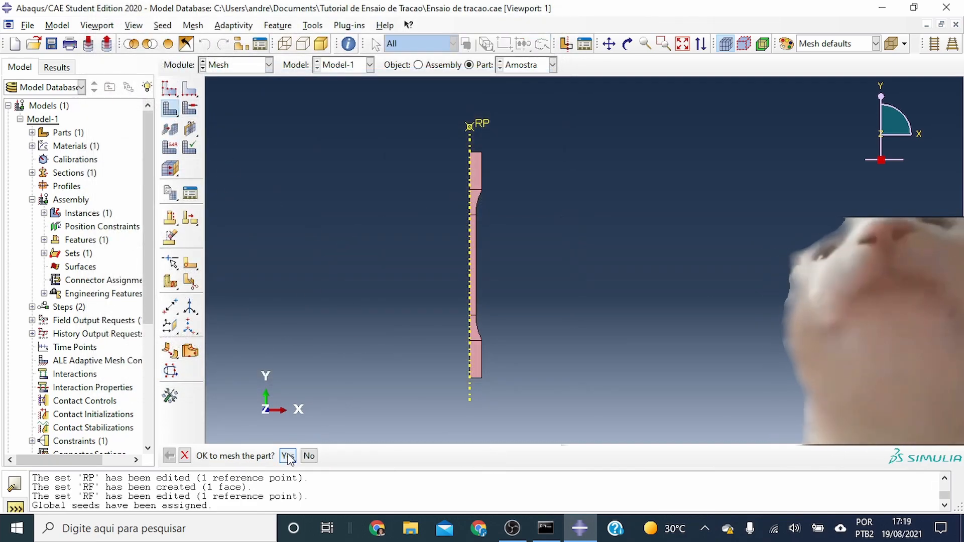
left_click(288, 456)
scroll(480, 175, "down", 3)
scroll(464, 165, "up", 2)
left_click_drag(419, 121, 578, 427)
Query the mesh of the entire part to check its number of nodes and elements
left_click(348, 44)
left_click(847, 223)
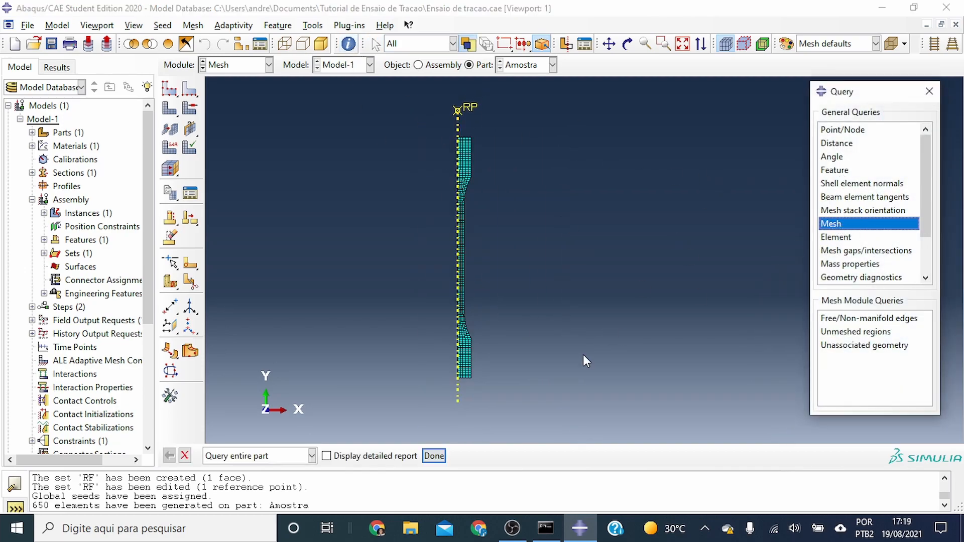
left_click(434, 456)
mouse_move(162, 487)
left_mouse_down()
mouse_move(173, 505)
mouse_move(170, 488)
left_mouse_up()
left_click(930, 90)
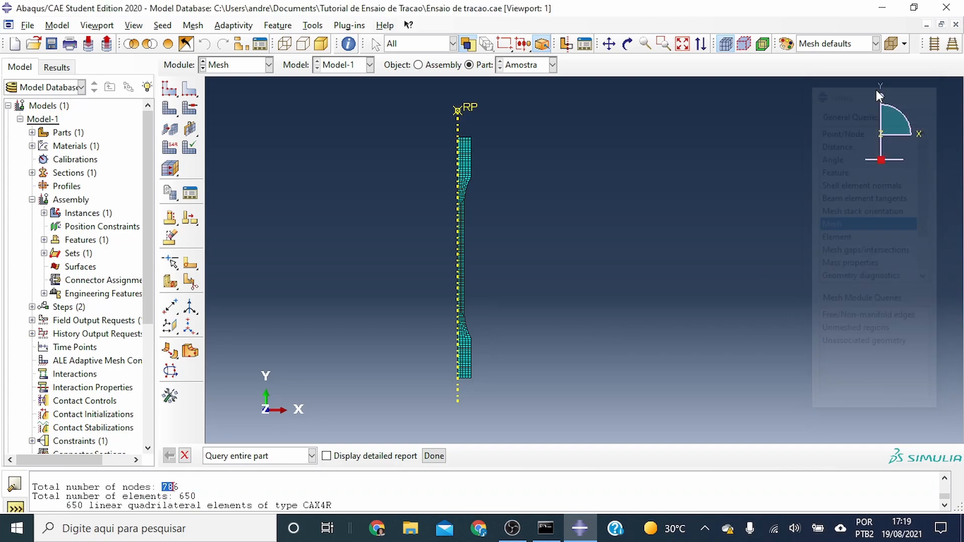
Check the software's licensing information and dismiss it
left_click(385, 25)
left_click(444, 170)
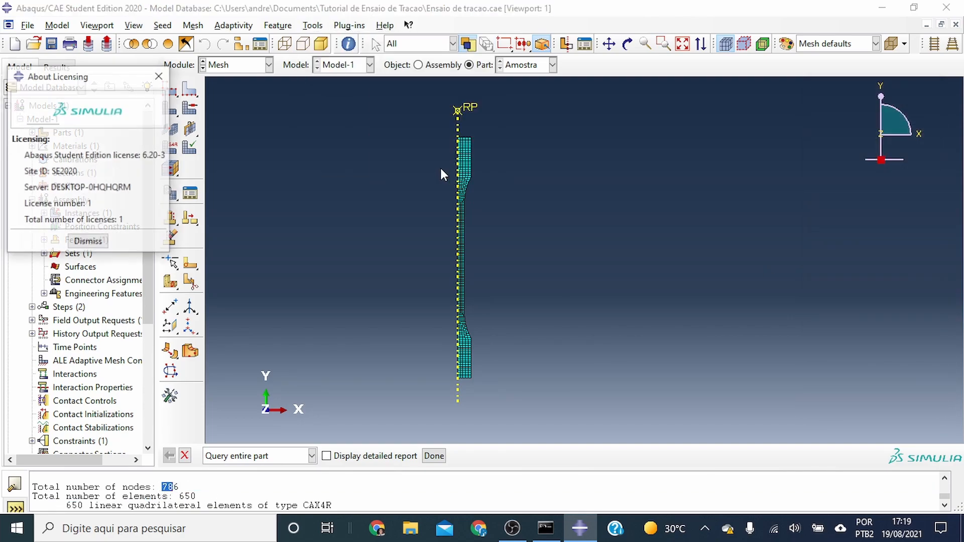
left_click(88, 242)
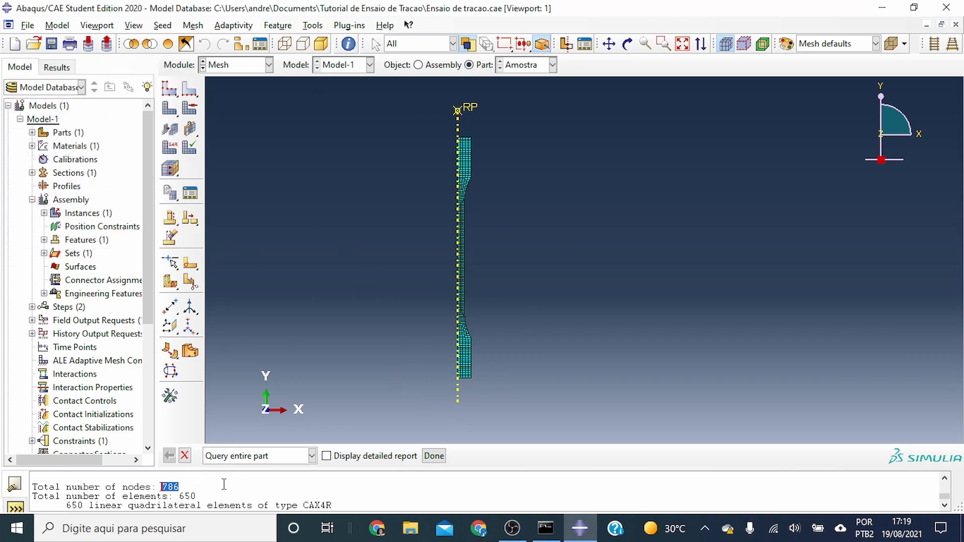
Switch to the Job module and save the model database
left_click(269, 65)
left_click(221, 188)
left_click(190, 90)
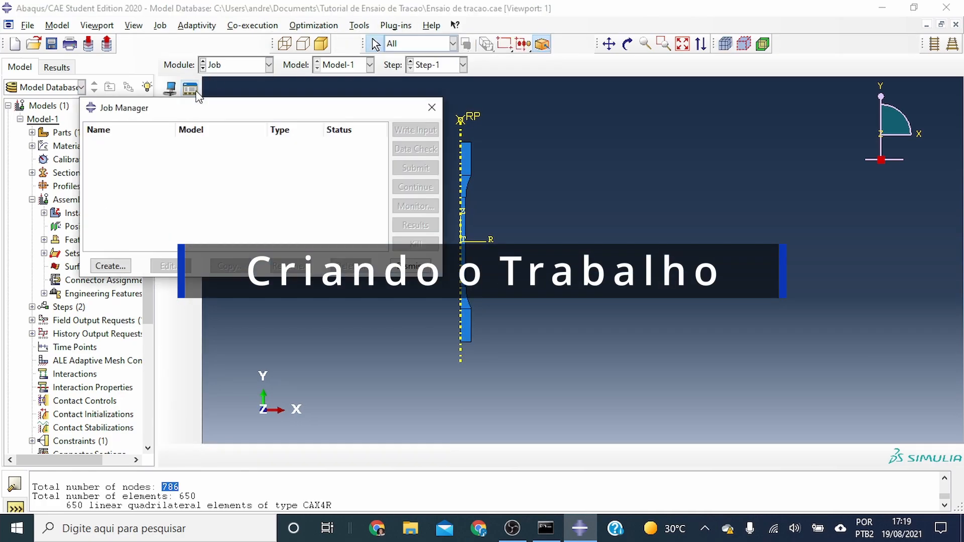
left_click(432, 107)
key("ctrl+s")
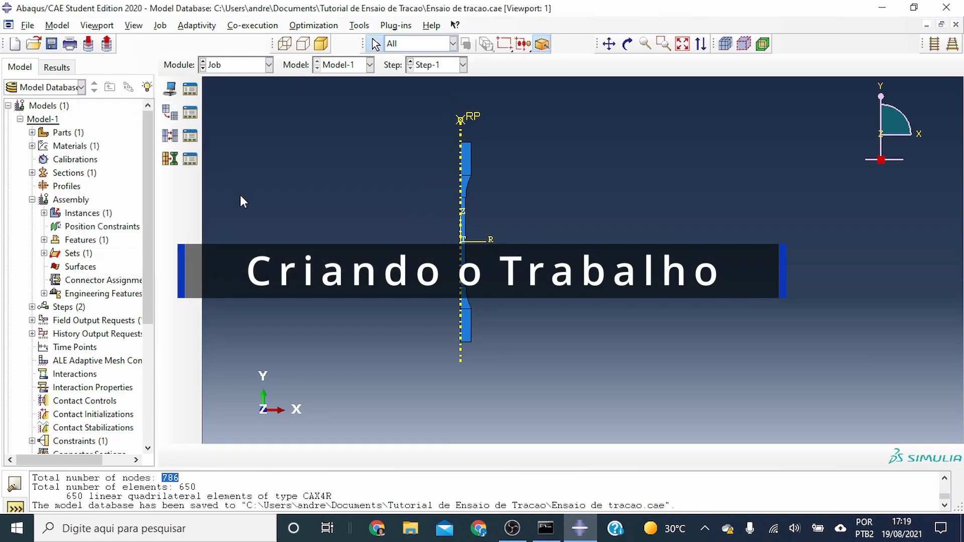
Create a Full analysis job named Ensaio from Model-1, keeping the default job settings
left_click(190, 90)
left_click(110, 266)
left_click_drag(277, 295, 551, 97)
left_click(520, 260)
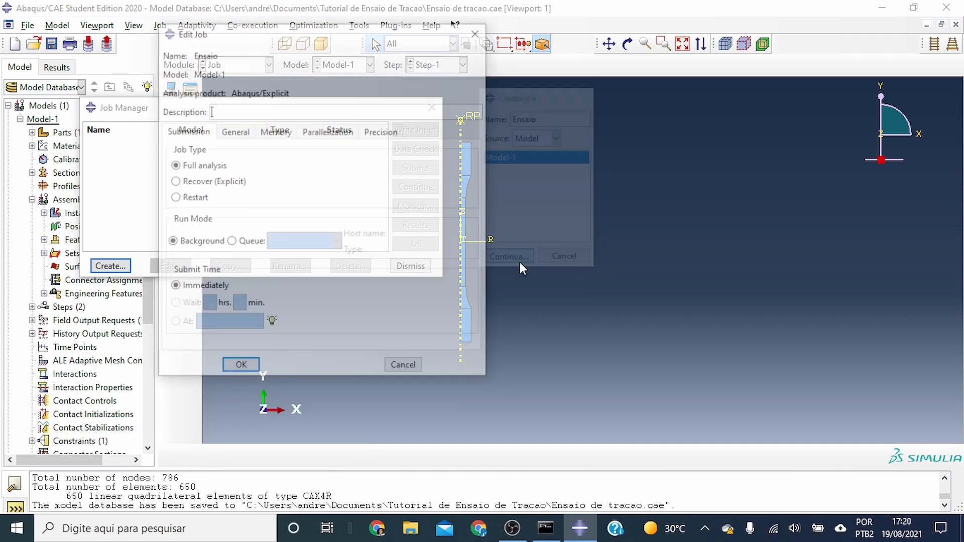
left_click(257, 368)
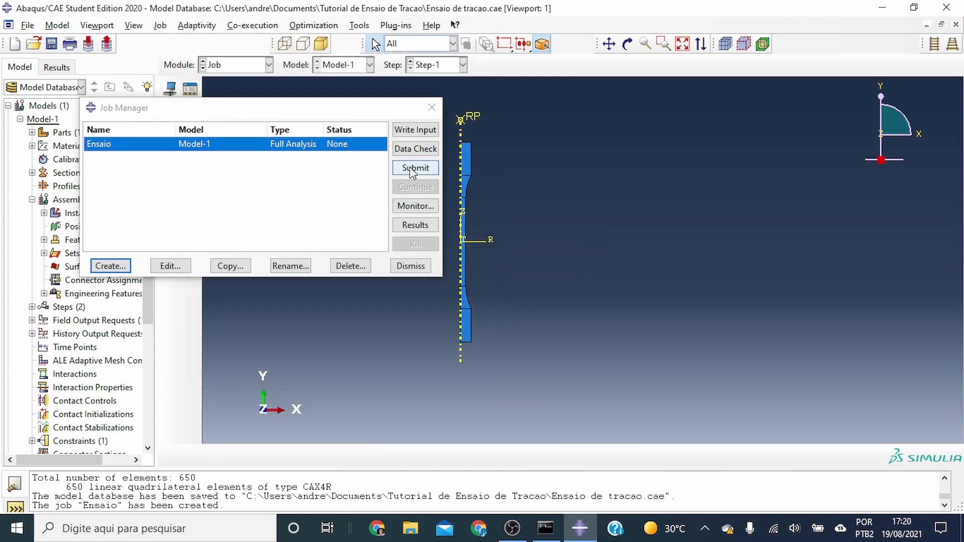
Submit the Ensaio job and monitor its increments and log until the analysis ends
left_click(415, 167)
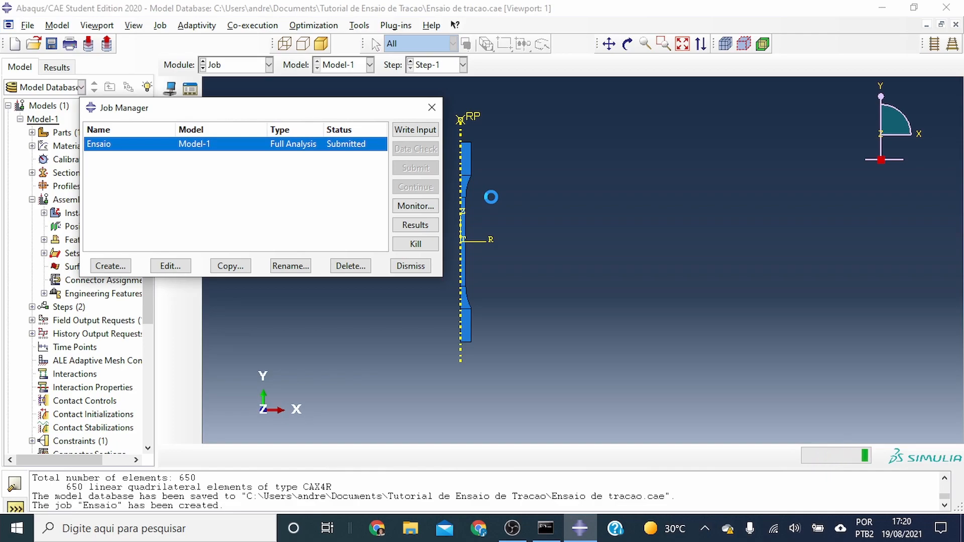
left_click(415, 206)
left_click_drag(667, 111, 738, 64)
left_click_drag(734, 335, 735, 432)
left_click_drag(732, 227, 731, 255)
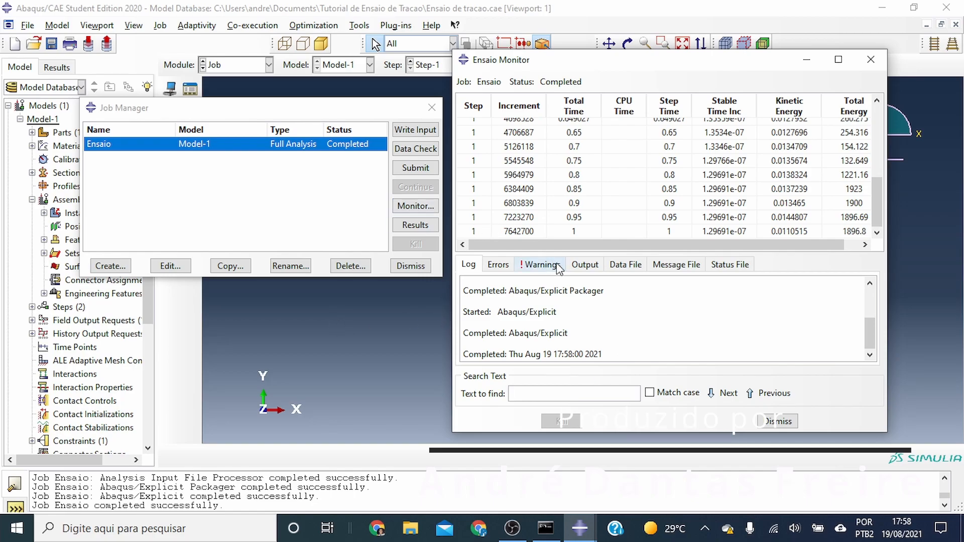
left_click(871, 59)
Open the Ensaio job's results and plot the Mises stress contours on the deformed specimen, inspecting the fracture zone
left_click(415, 225)
left_click(938, 355)
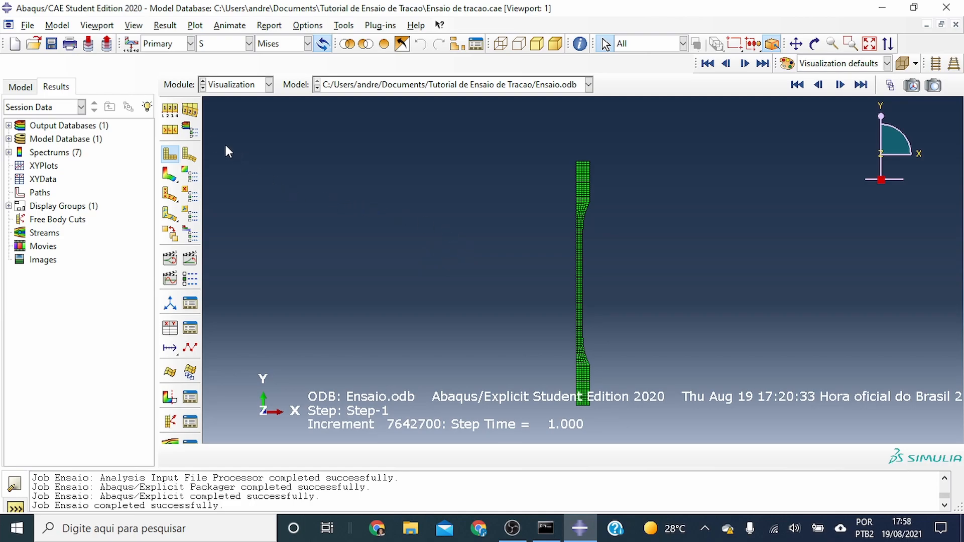
left_click(168, 175)
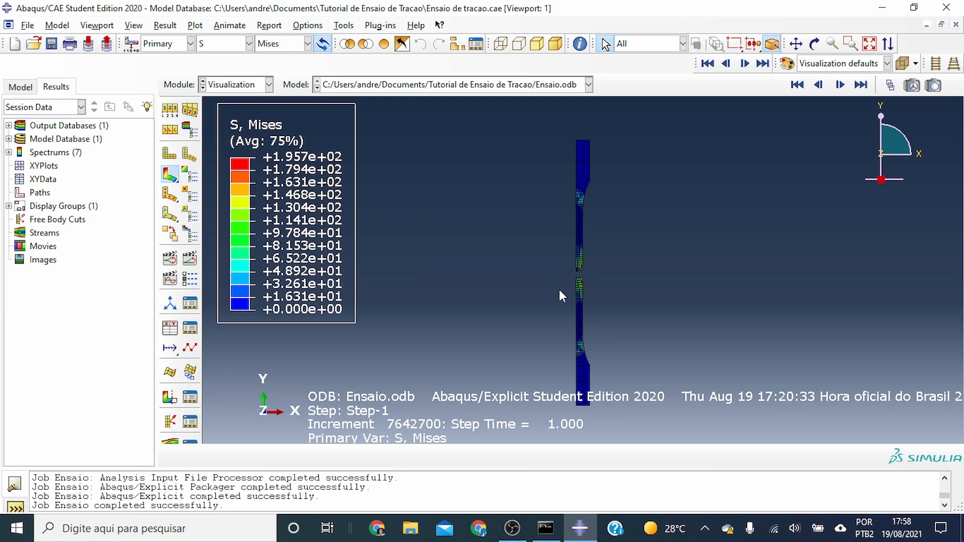
scroll(560, 290, "up", 6)
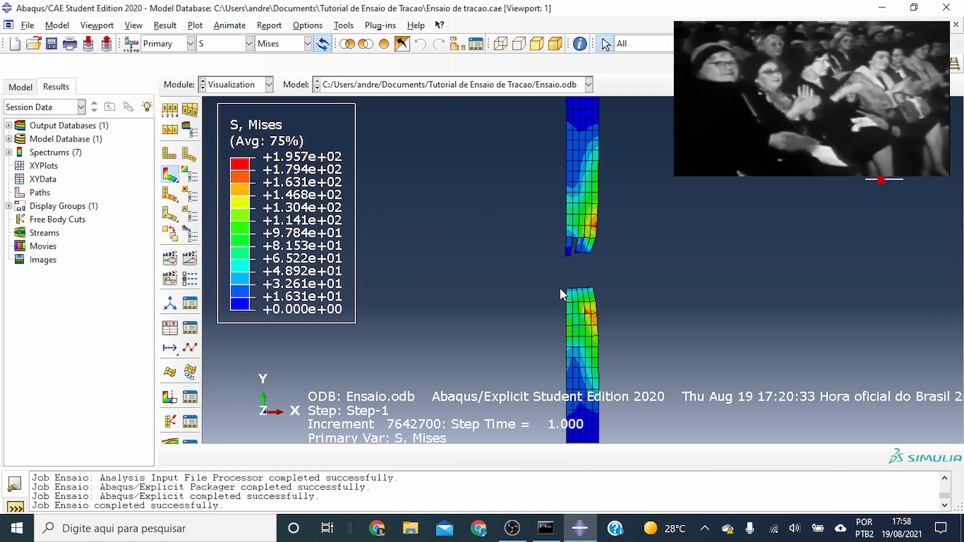
scroll(562, 291, "down", 8)
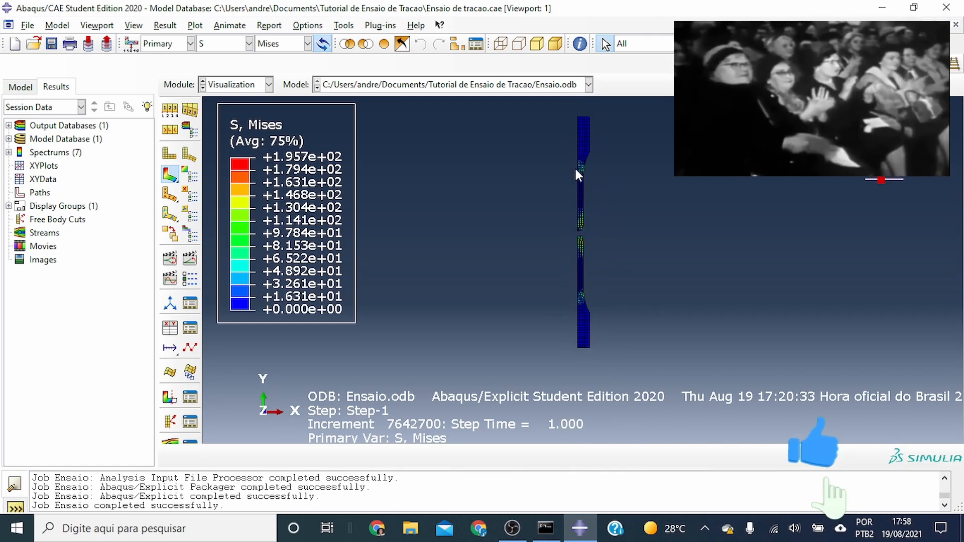
scroll(576, 169, "up", 3)
scroll(539, 204, "down", 3)
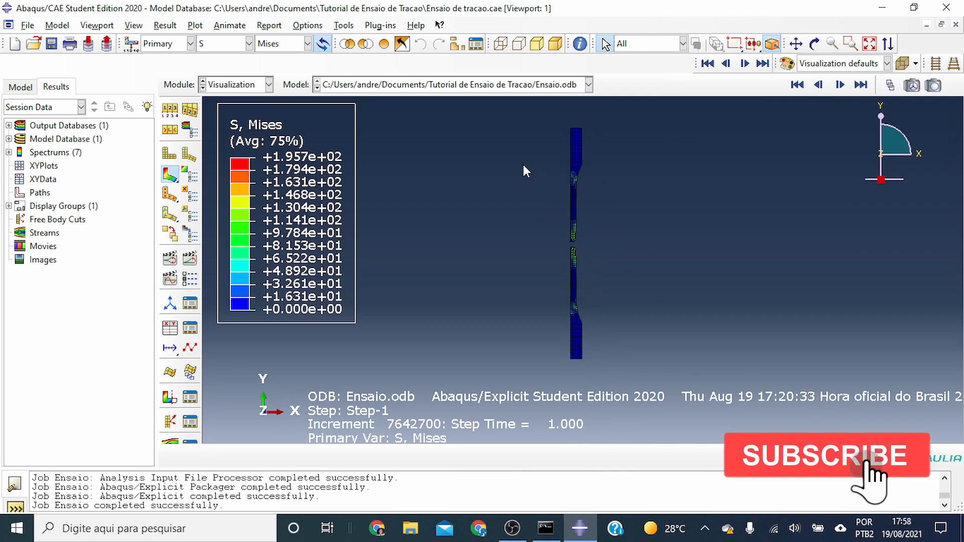
scroll(537, 201, "up", 1)
Set the plot's visible edges to Free edges so the contours are drawn without mesh lines
left_click(169, 110)
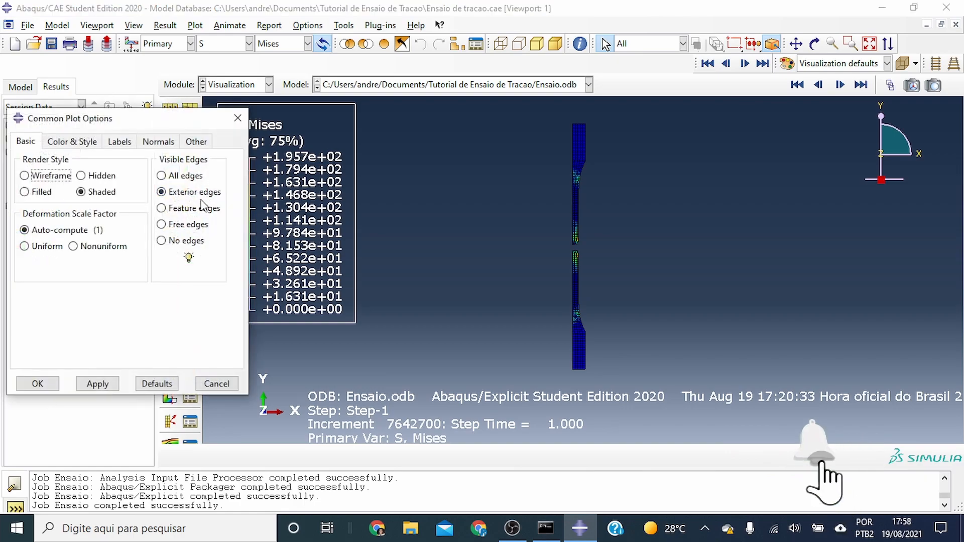
left_click(175, 224)
left_click(97, 384)
left_click(237, 118)
scroll(481, 226, "down", 1)
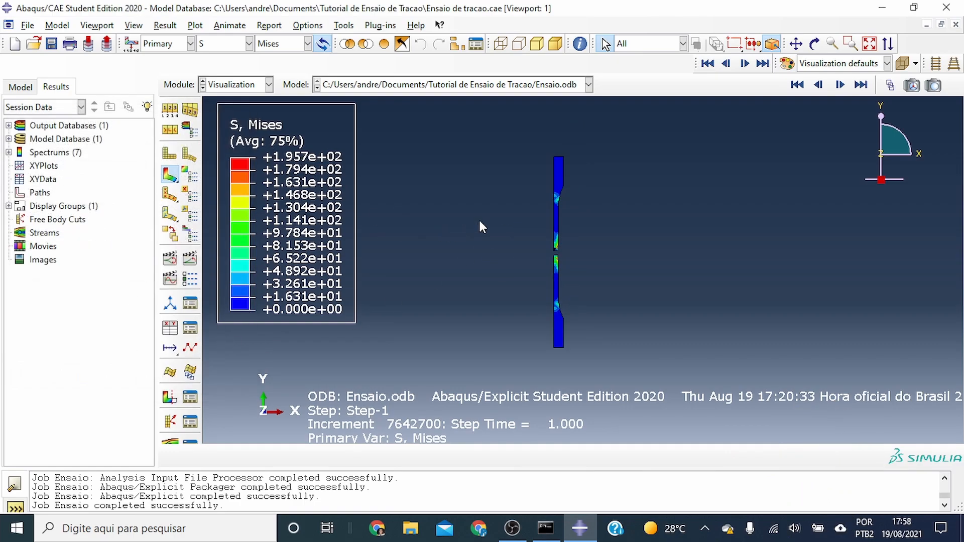
scroll(478, 219, "down", 2)
scroll(511, 233, "up", 2)
scroll(485, 161, "down", 1)
scroll(497, 134, "up", 2)
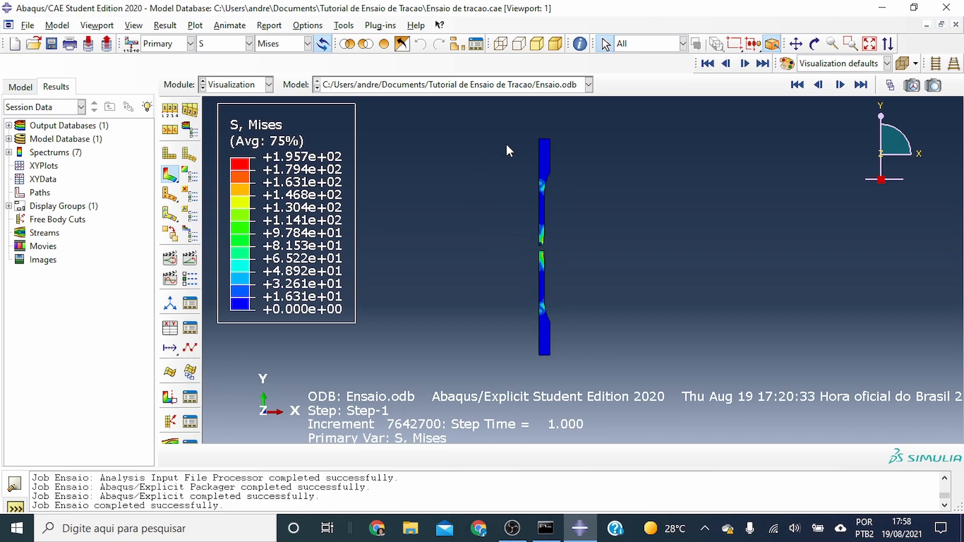
Display the axisymmetric model as a full solid by sweeping elements from 0 to 360 degrees with 36 segments
left_click(192, 131)
left_click(198, 99)
left_click(23, 133)
left_click_drag(158, 152, 80, 143)
type("360")
key("Tab")
type("36")
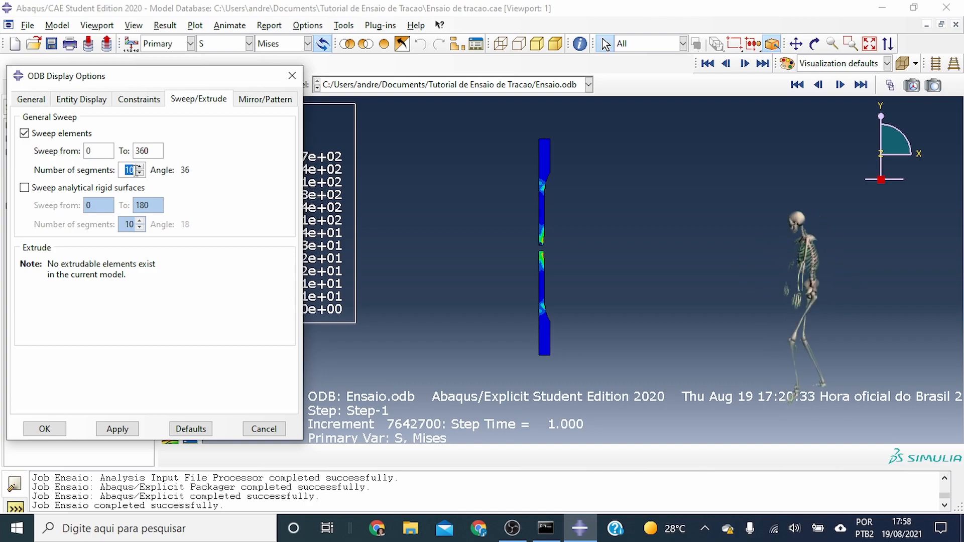
left_click(44, 429)
Play the looped time-history animation of the swept specimen, view it from several angles, and stop it
left_click_drag(555, 250, 542, 312, "ctrl+alt")
left_click(190, 259)
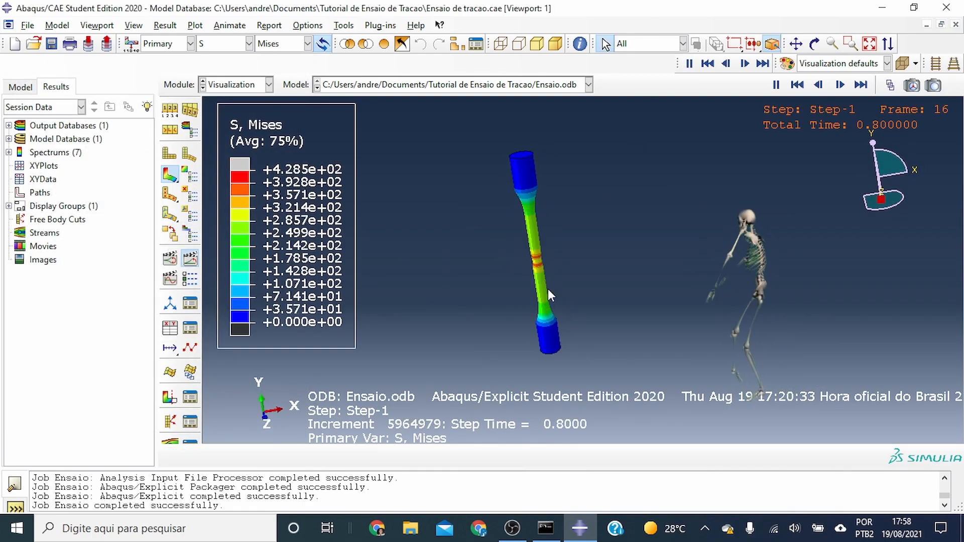
left_click(197, 278)
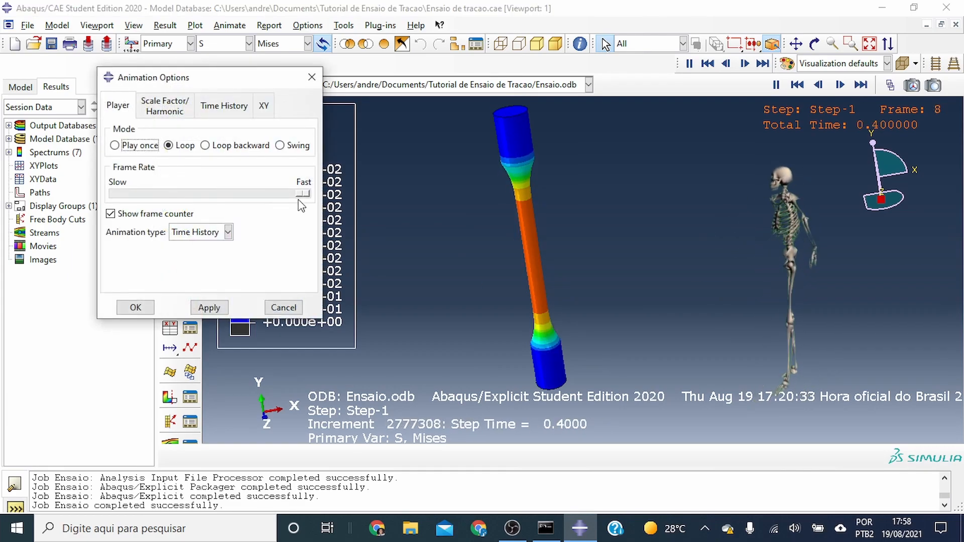
left_click(136, 307)
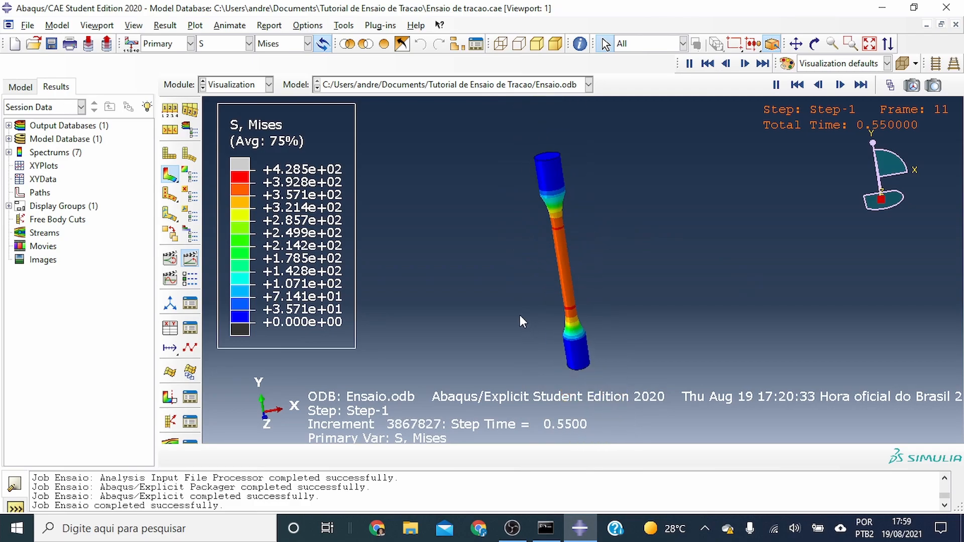
left_click_drag(649, 303, 627, 219, "ctrl+alt")
left_click(190, 258)
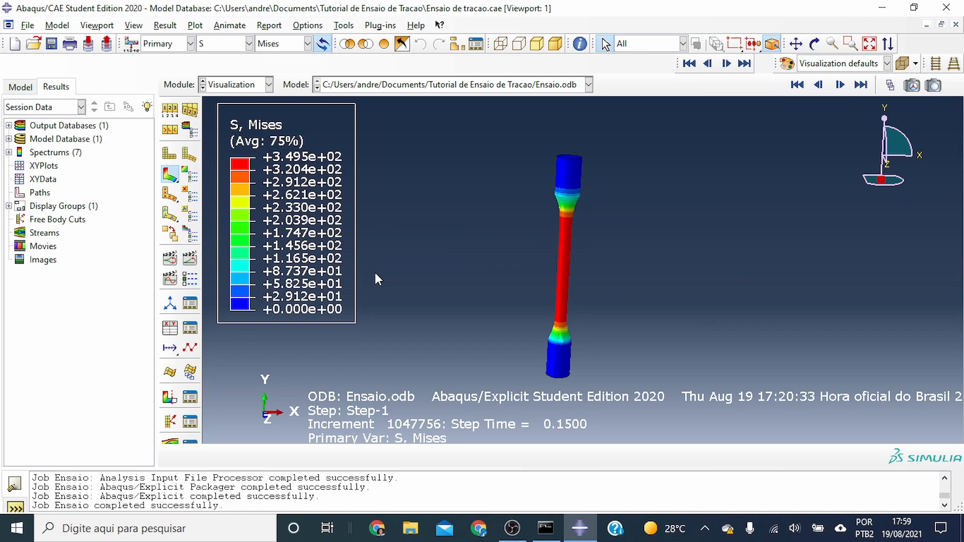
Plot the ODB history outputs reaction force RF2 and spatial displacement U2 of the RF set against time
scroll(488, 257, "down", 3)
left_click(170, 329)
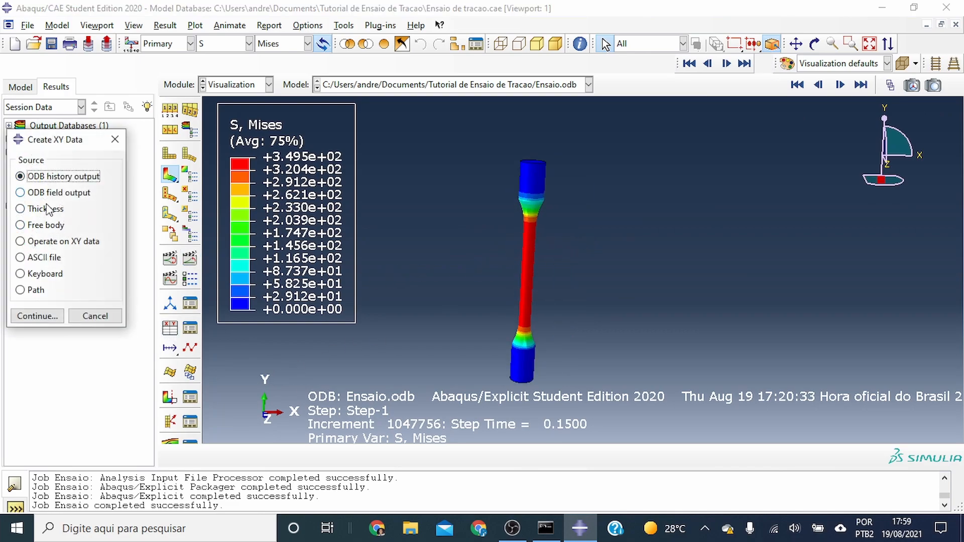
left_click(36, 316)
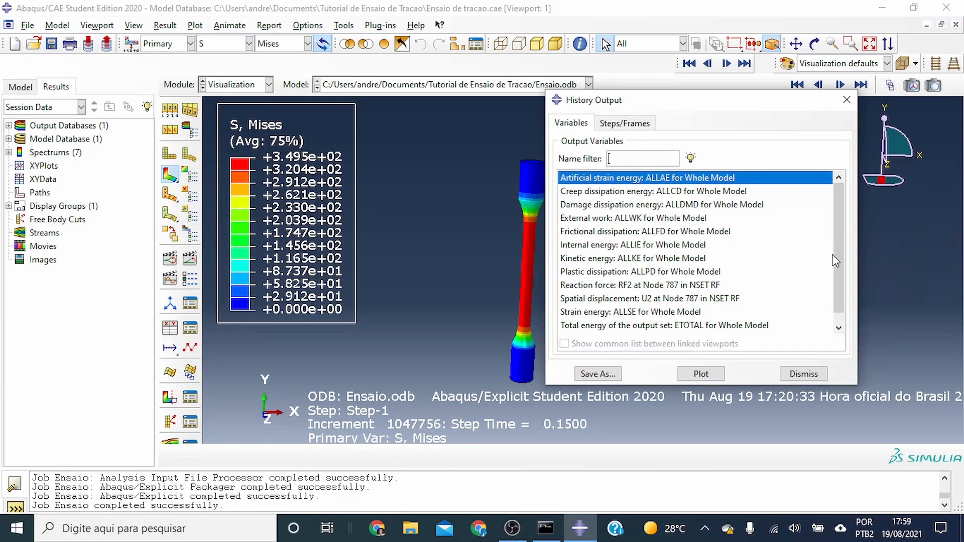
scroll(839, 271, "down", 1)
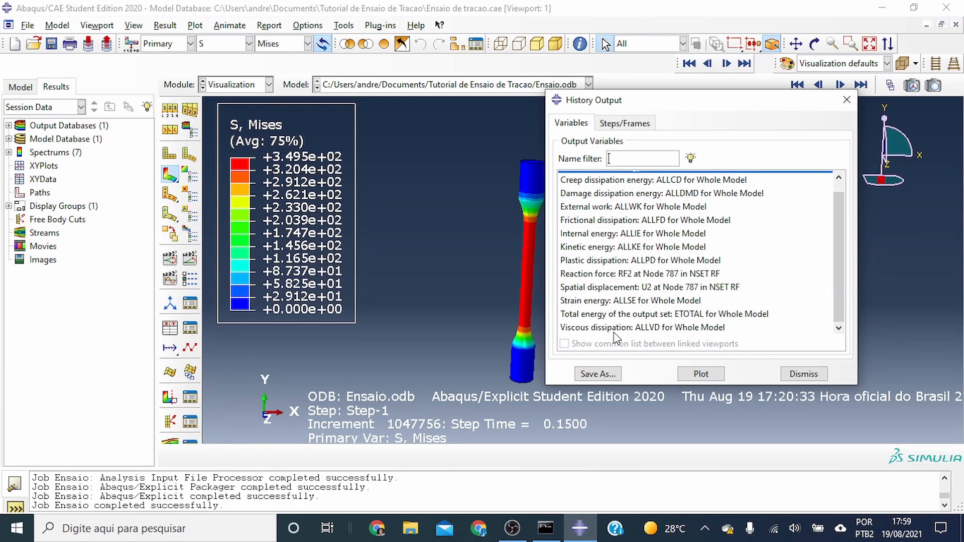
left_click(614, 275)
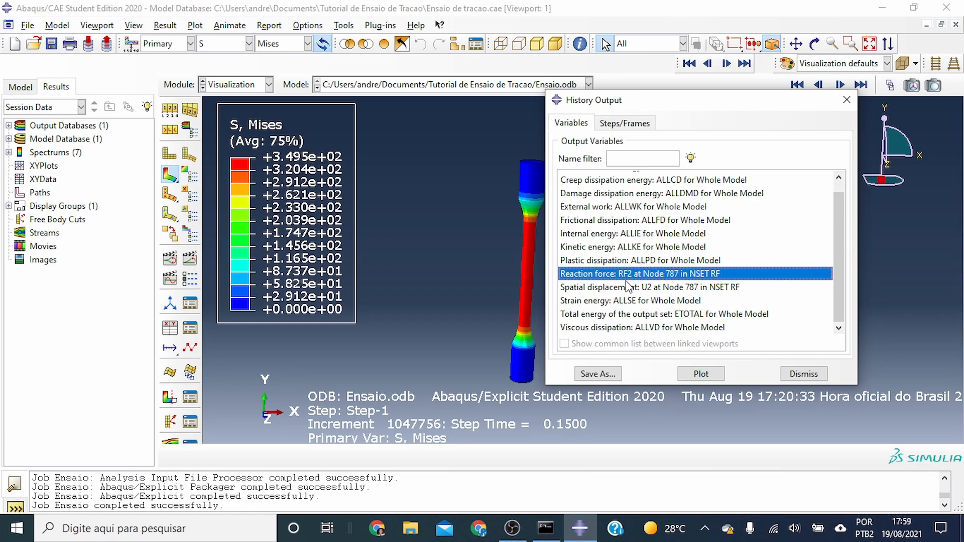
left_click(628, 289, "ctrl")
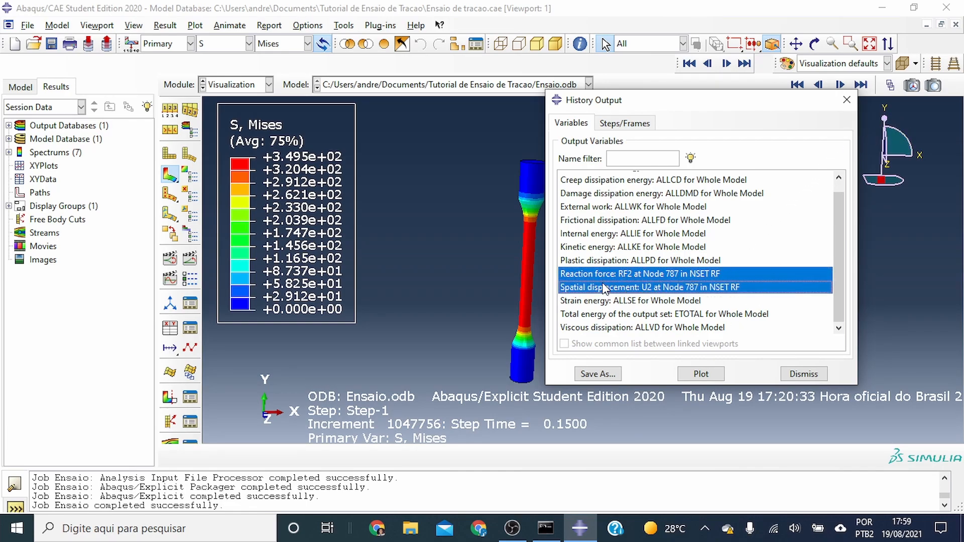
left_click(697, 374)
Save the RF2 and U2 history curves as session XY data and close the history output selection
left_click_drag(663, 107, 219, 73)
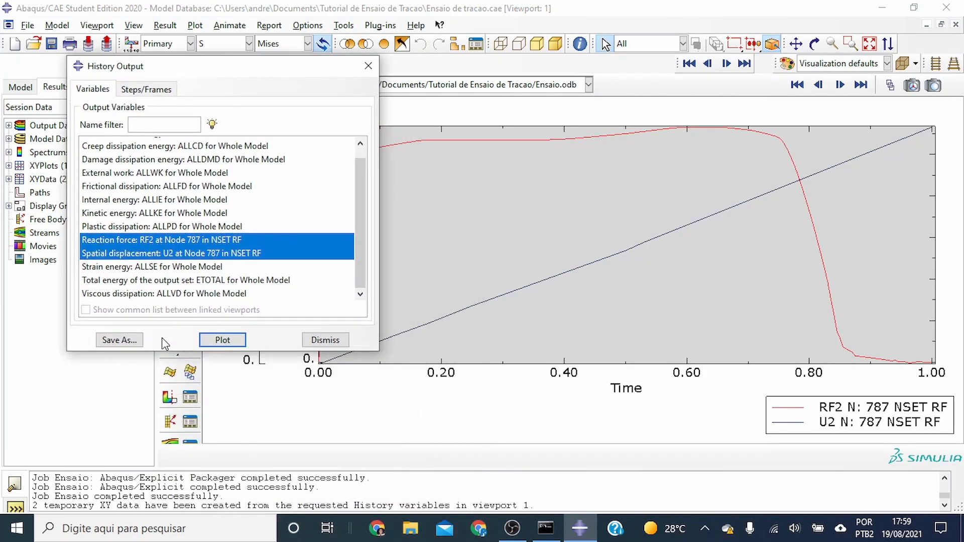
left_click(116, 340)
left_click(169, 338)
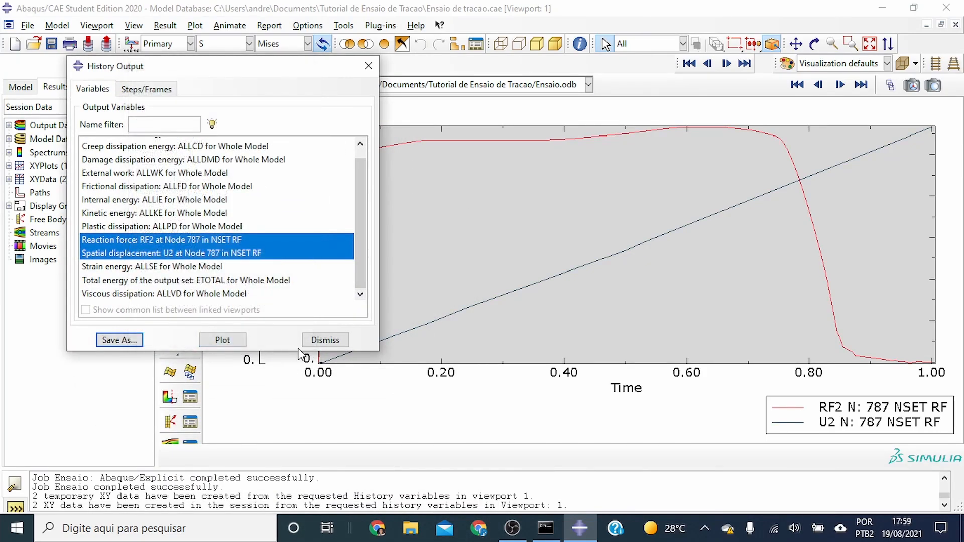
left_click(324, 340)
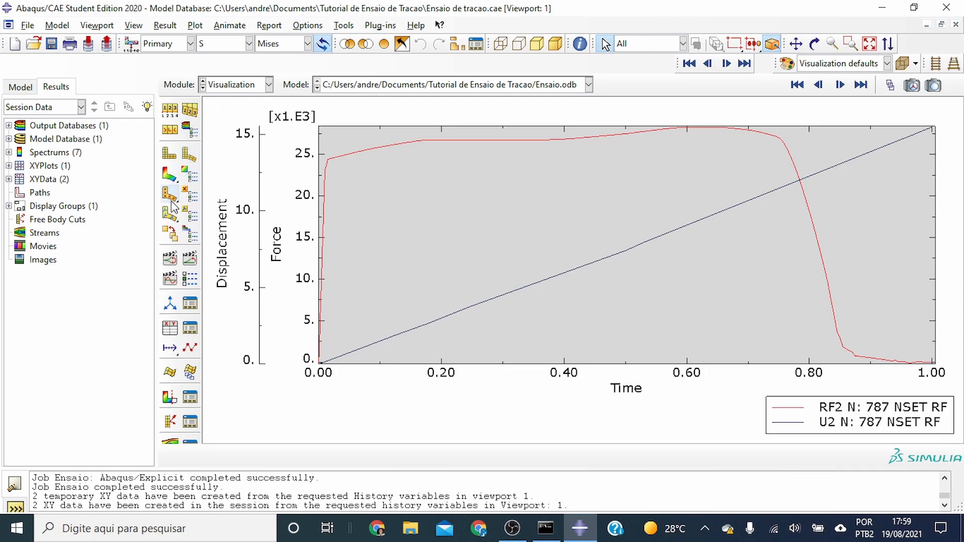
Build an XY data operation that combines the U2 displacement curve with the RF2 reaction force curve of the RF set
left_click(171, 177)
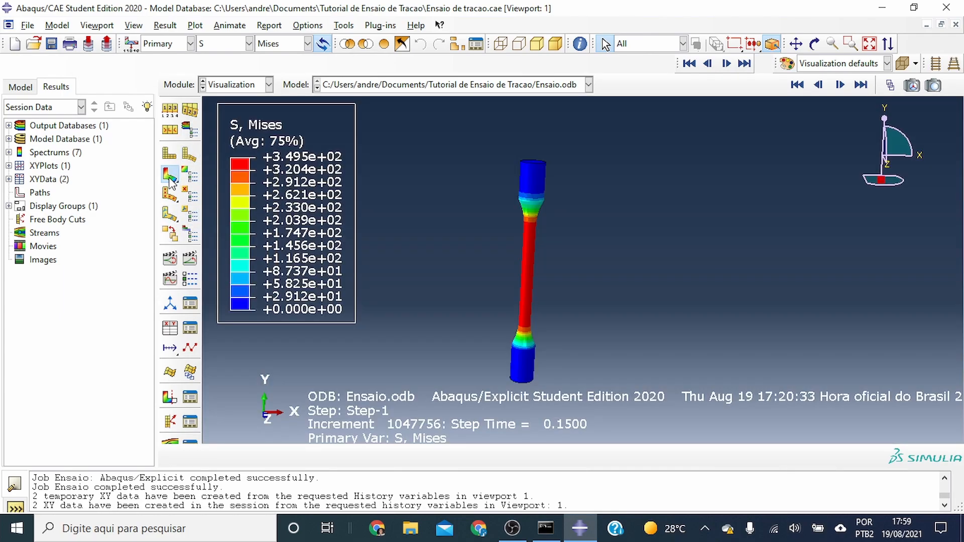
left_click(168, 303)
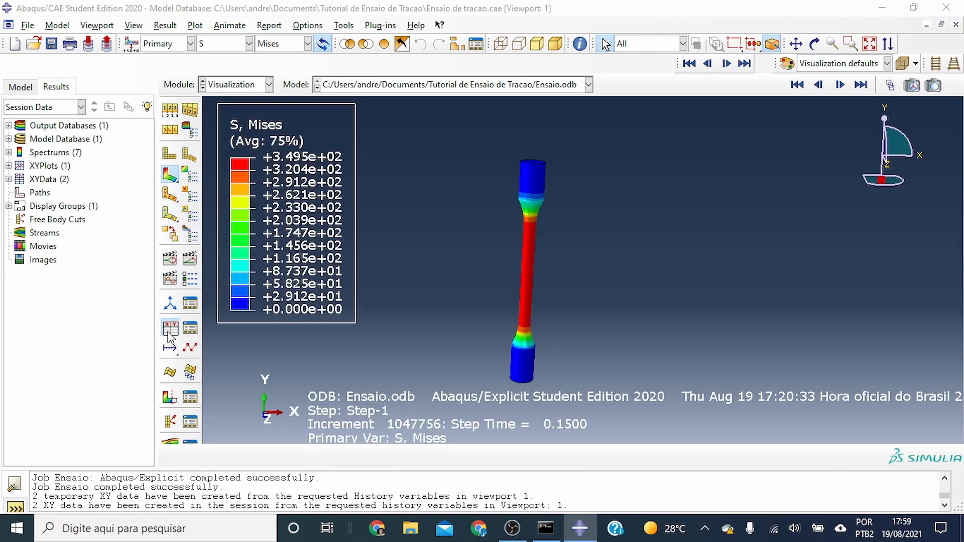
left_click(22, 242)
left_click(39, 315)
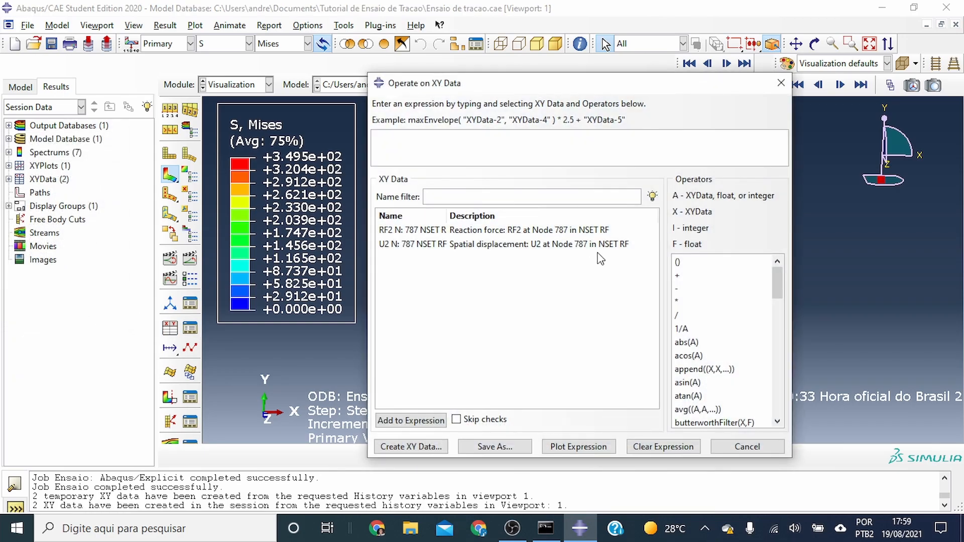
left_click_drag(778, 290, 777, 308)
left_click(700, 358)
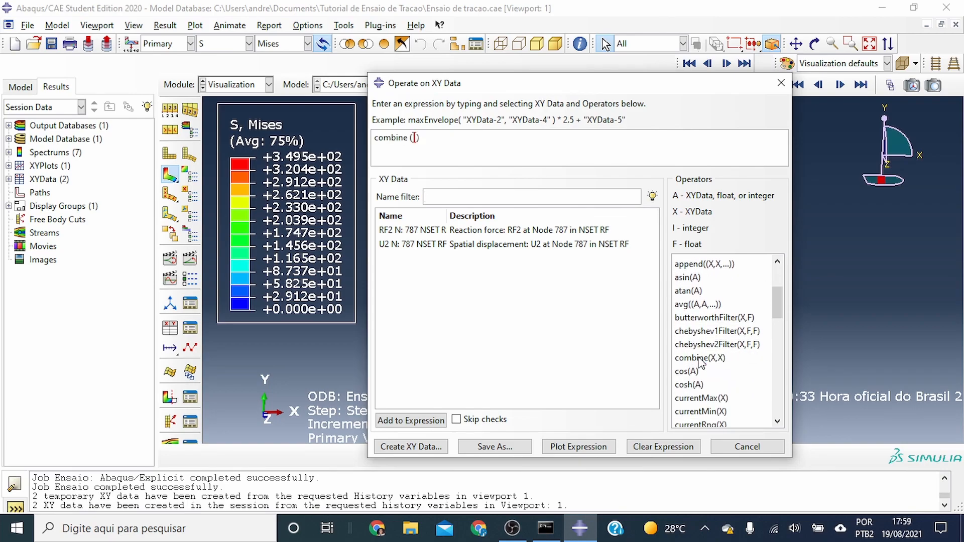
left_click(395, 247)
double_click(431, 248)
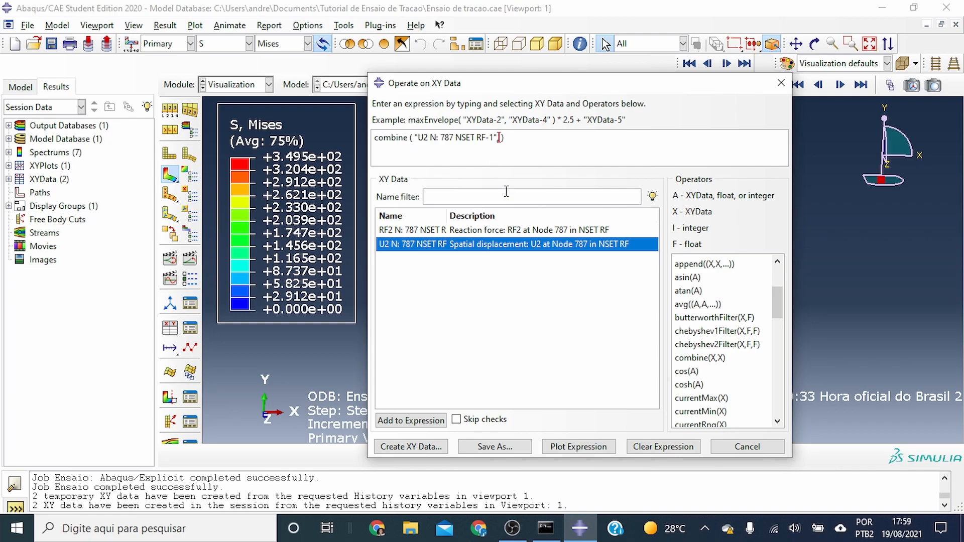
double_click(420, 231)
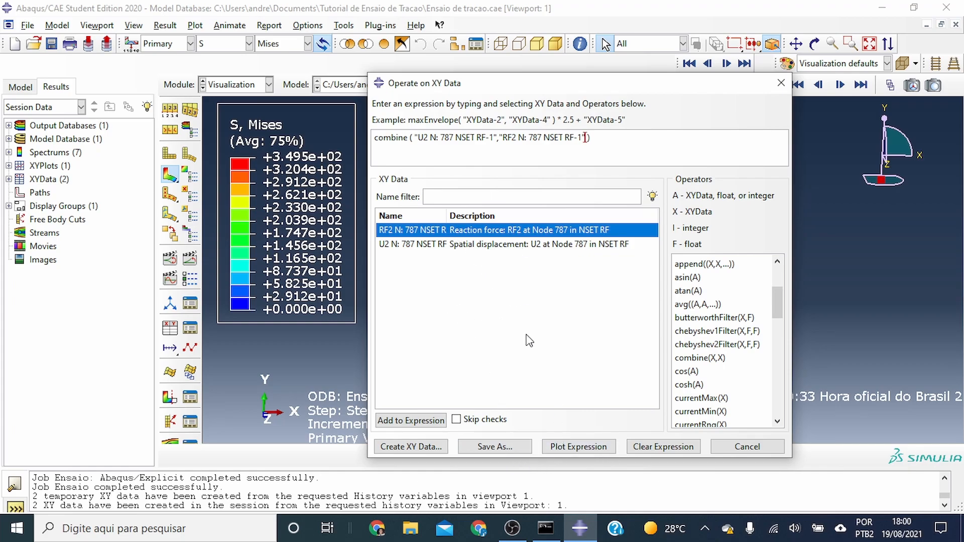
Plot the combined force-displacement expression, save it as XY data, and close the operation dialog
left_click(578, 448)
left_click_drag(551, 93, 365, 90)
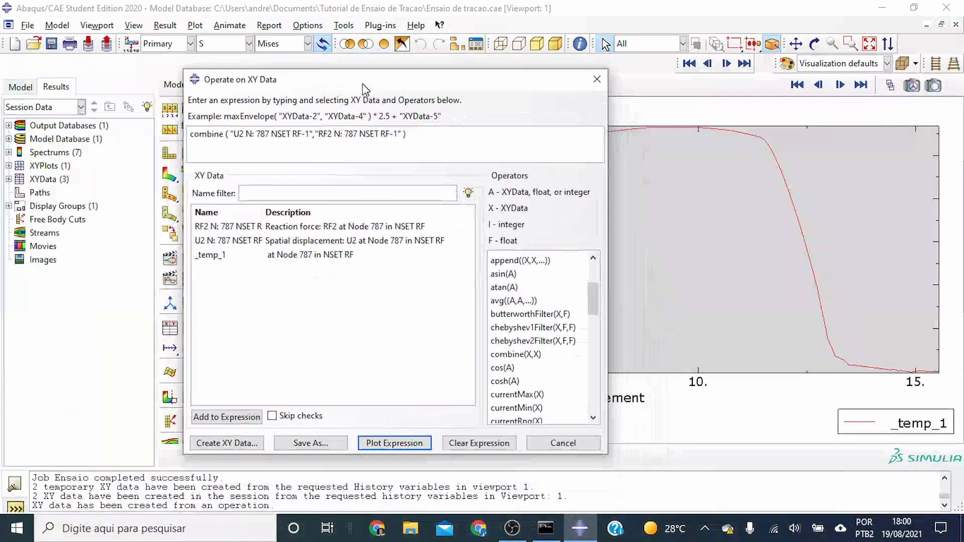
left_click(311, 444)
left_click(347, 308)
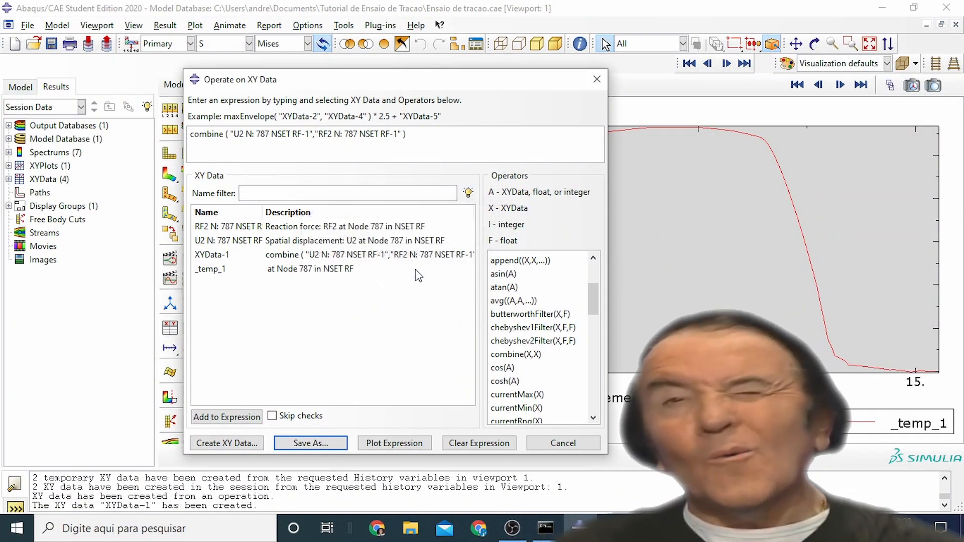
left_click(596, 79)
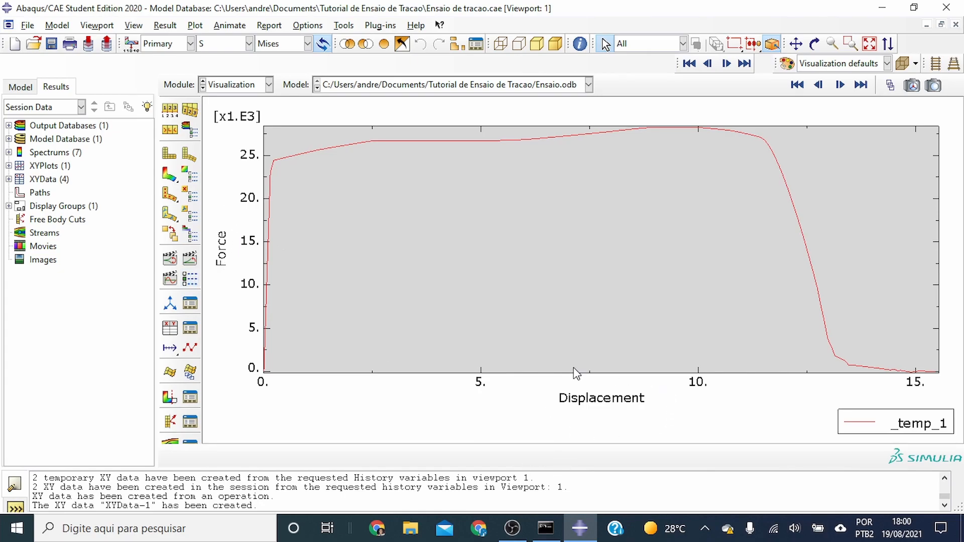
Display the Mises stress contours on the swept specimen and advance the frames to step time 0.8000
left_click(166, 182)
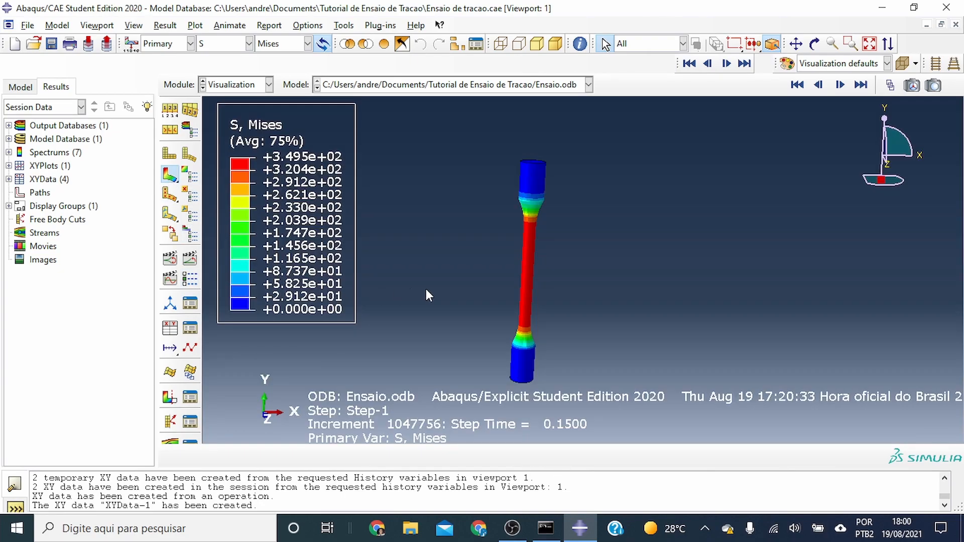
scroll(622, 225, "up", 3)
scroll(497, 246, "down", 3)
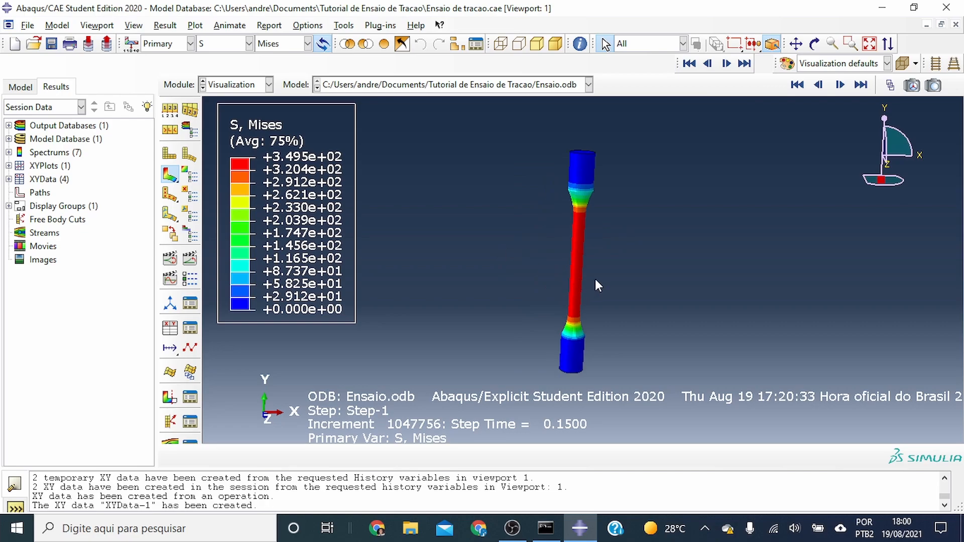
scroll(596, 279, "down", 1)
scroll(597, 277, "down", 1)
left_click(835, 86)
left_click(836, 86)
left_click(835, 85)
left_click(835, 85)
left_click(837, 86)
left_click(836, 86)
left_click(837, 86)
left_click(837, 86)
left_click(837, 86)
left_click(836, 86)
left_click(836, 86)
left_click(836, 87)
left_click(836, 87)
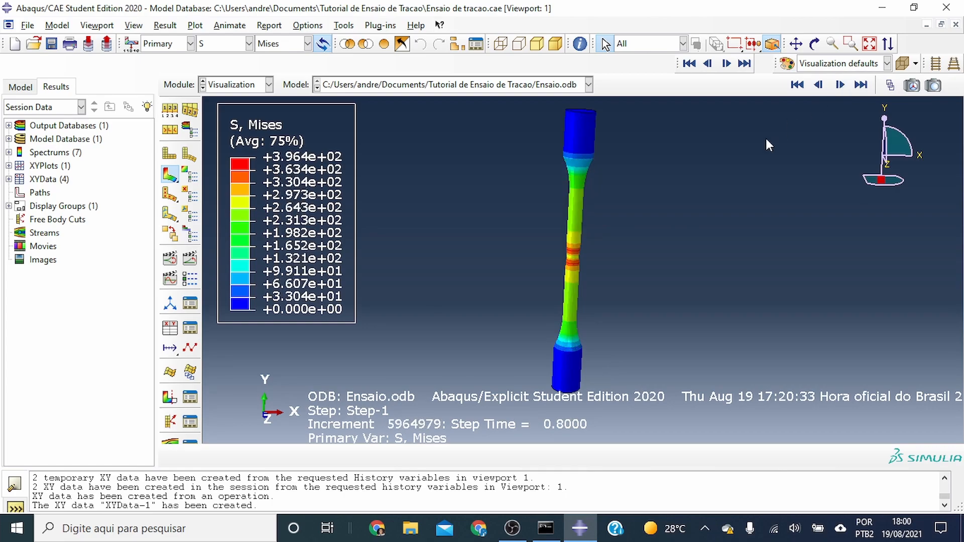
Examine the necking region closely, comparing the Mises contours between the frames at step times 0.8000 and 0.8500
scroll(579, 246, "up", 10)
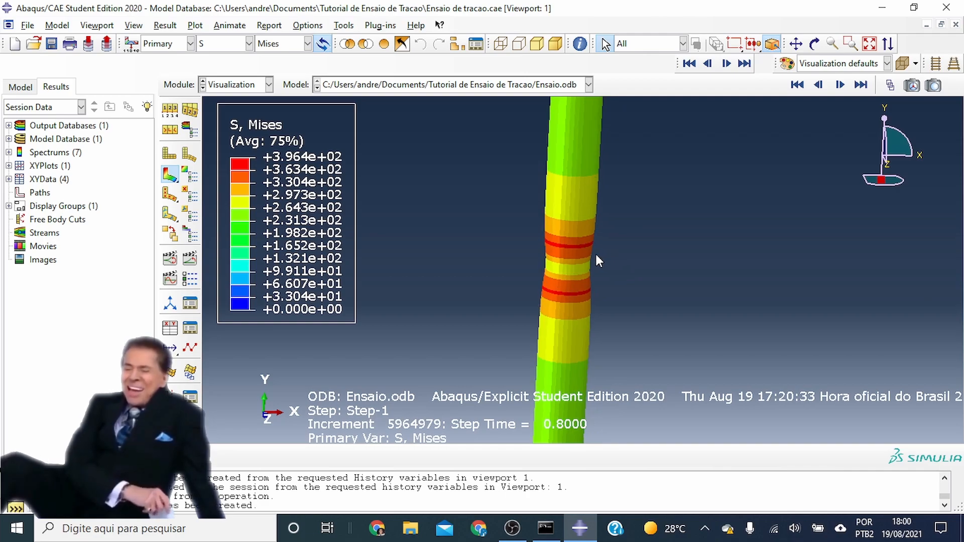
left_click(840, 85)
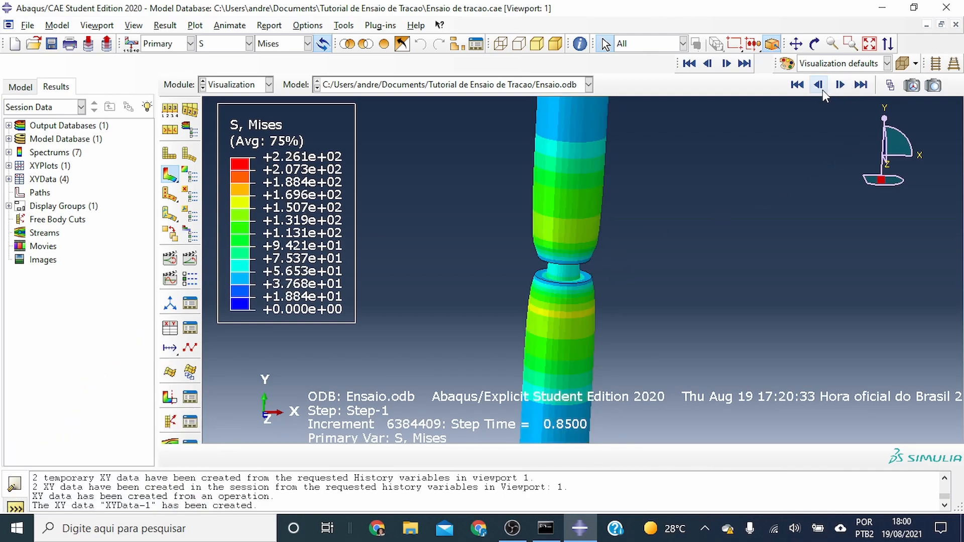
left_click(818, 85)
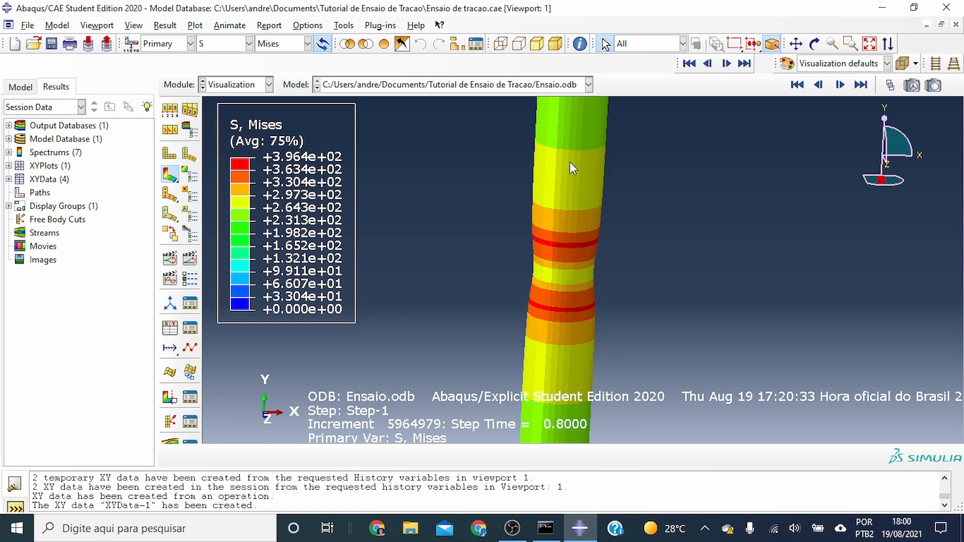
left_click(841, 88)
left_click(819, 87)
scroll(489, 242, "down", 3)
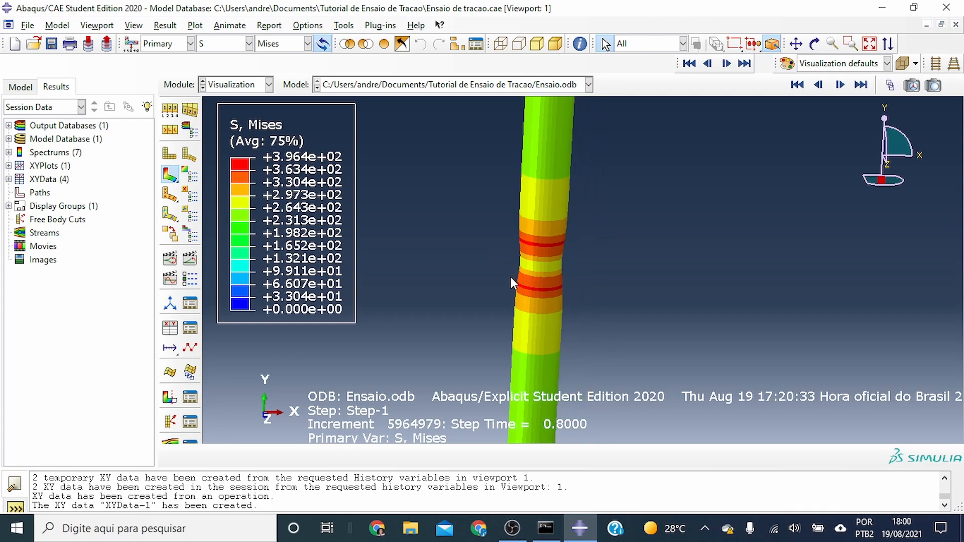
scroll(511, 259, "up", 2)
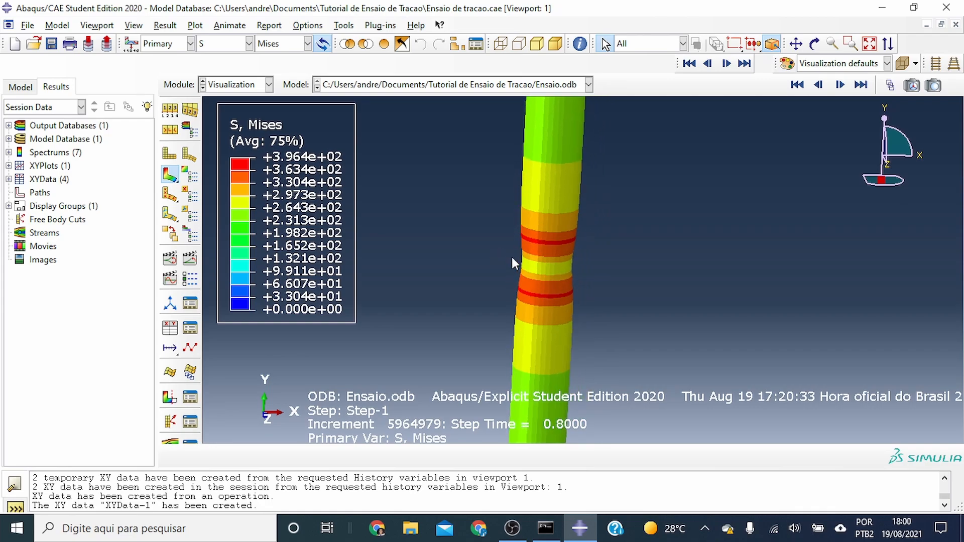
Create XY data from ODB field output with plastic strain PE22 and stress S22 as integration point variables
left_click(169, 333)
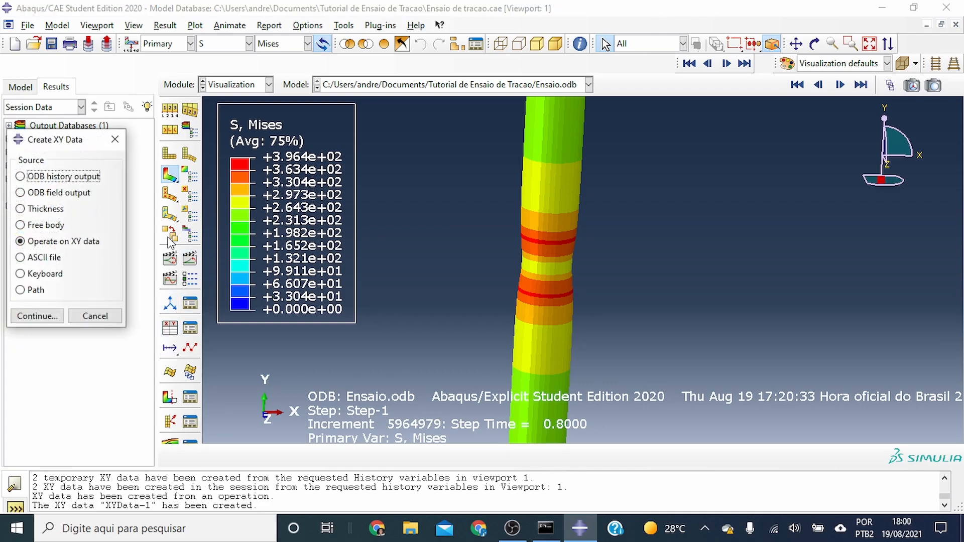
left_click(42, 314)
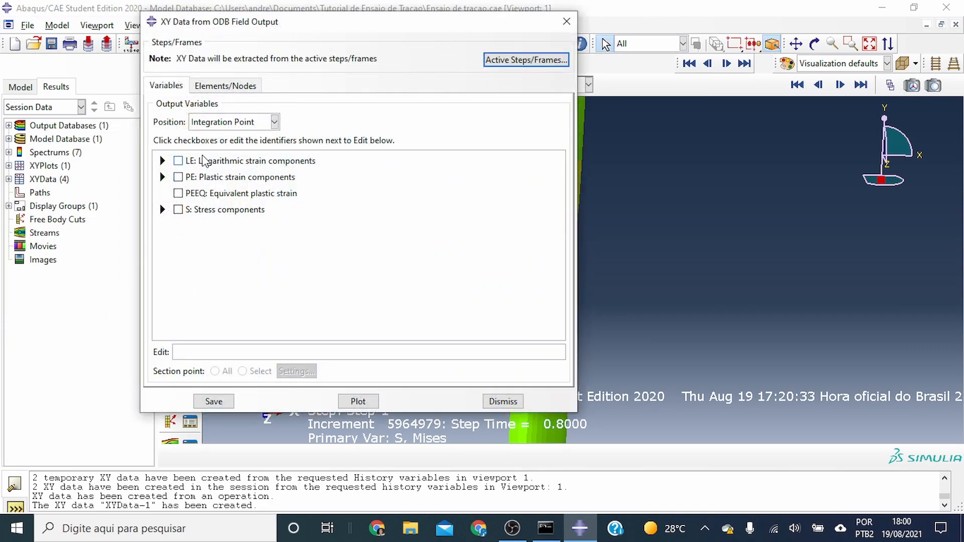
left_click(163, 177)
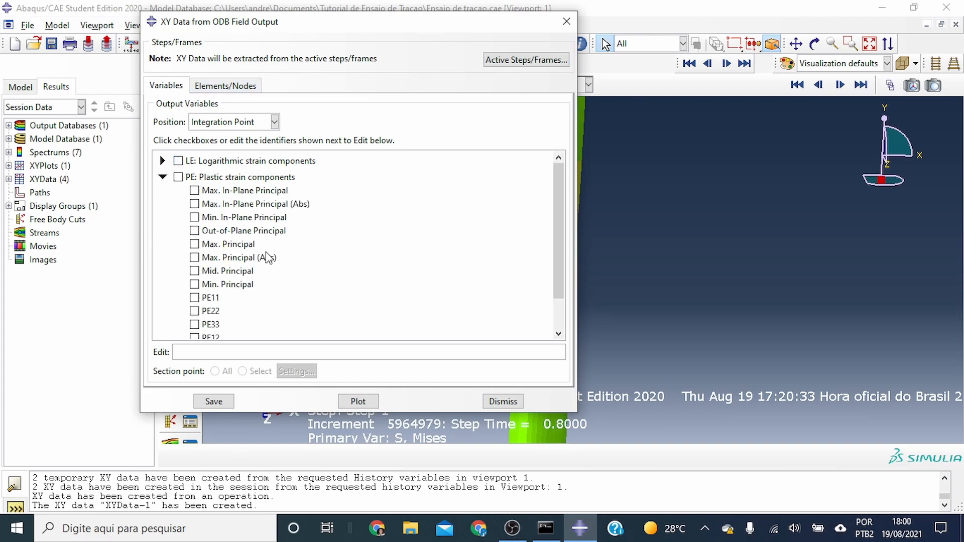
scroll(254, 251, "down", 1)
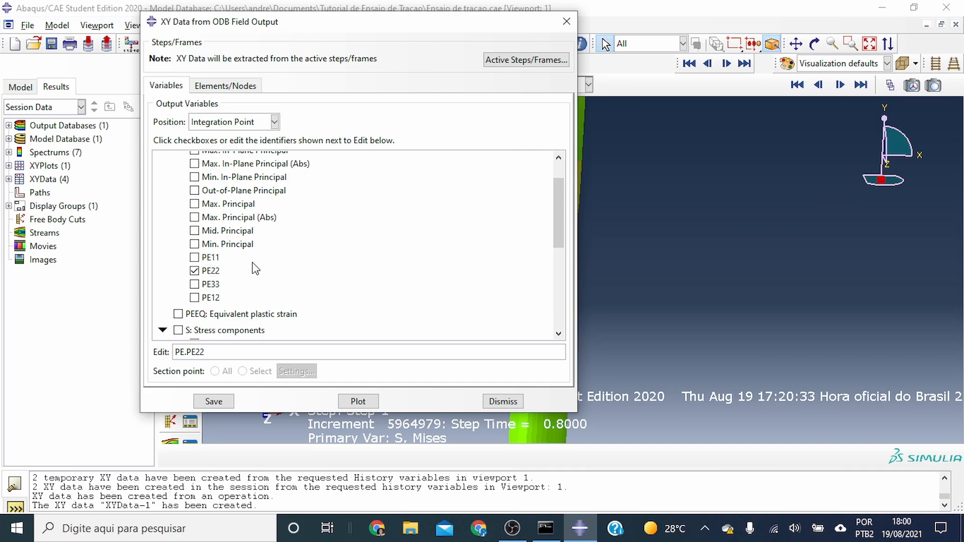
scroll(256, 270, "down", 5)
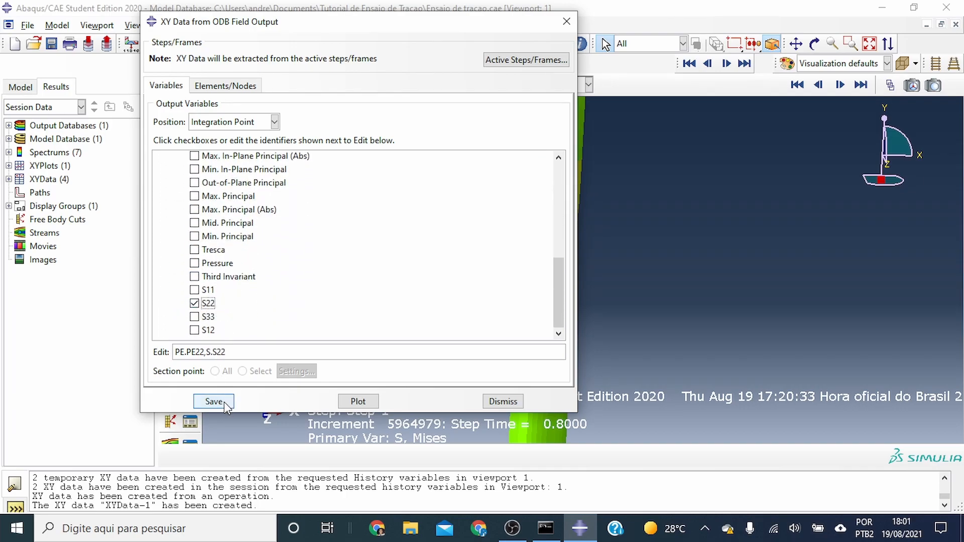
Start picking elements from the viewport for the field output extraction and show the mesh edges on the contour plot
left_click(229, 90)
left_click_drag(353, 22, 172, 35)
left_click(111, 137)
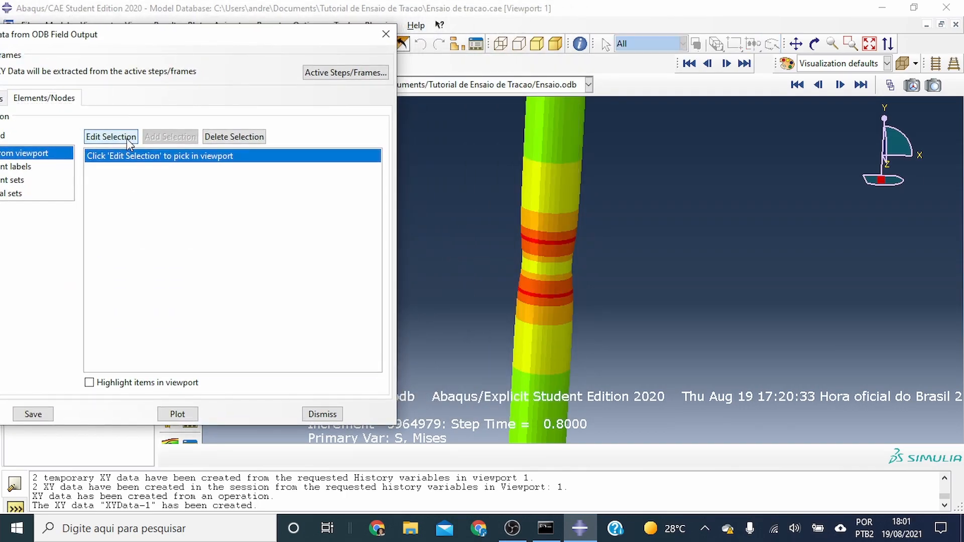
scroll(556, 261, "down", 1)
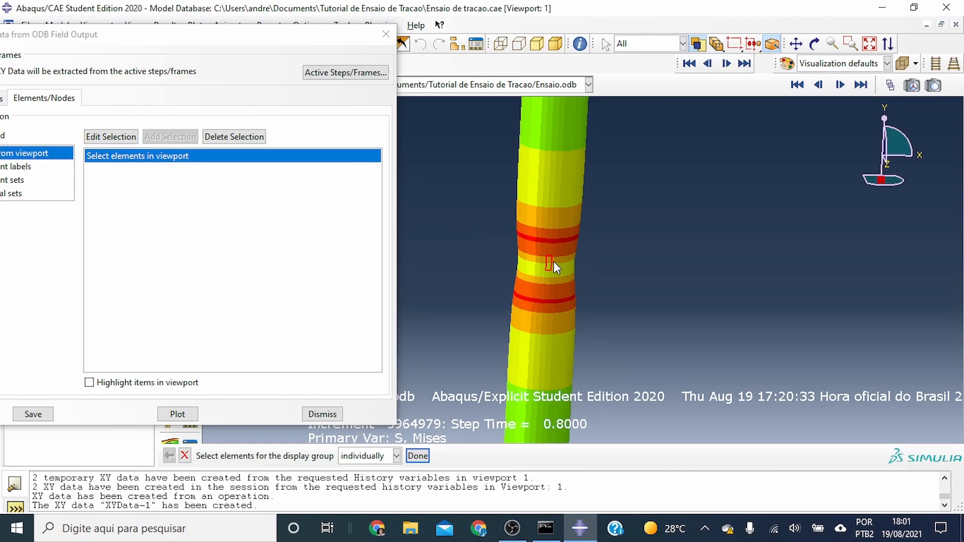
left_click_drag(340, 33, 514, 122)
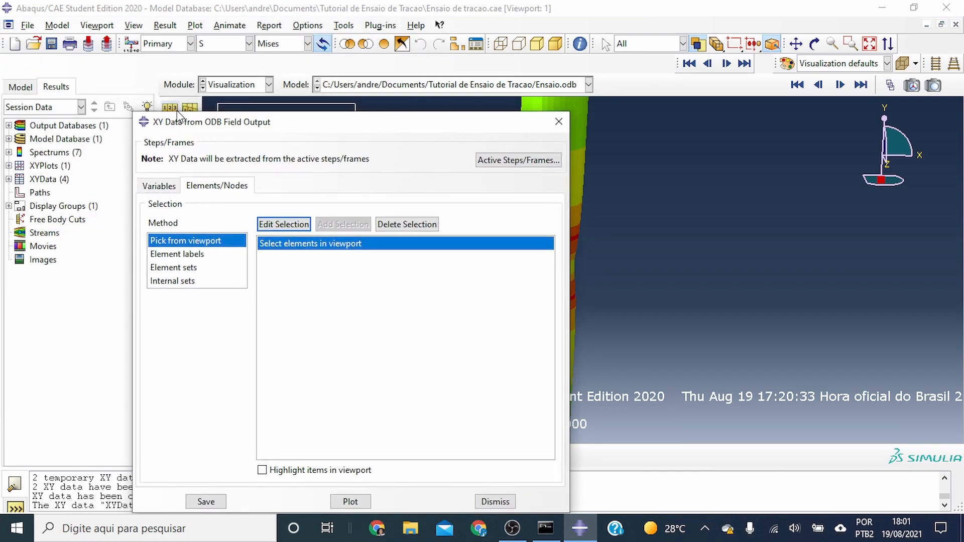
left_click(177, 221)
left_click(97, 384)
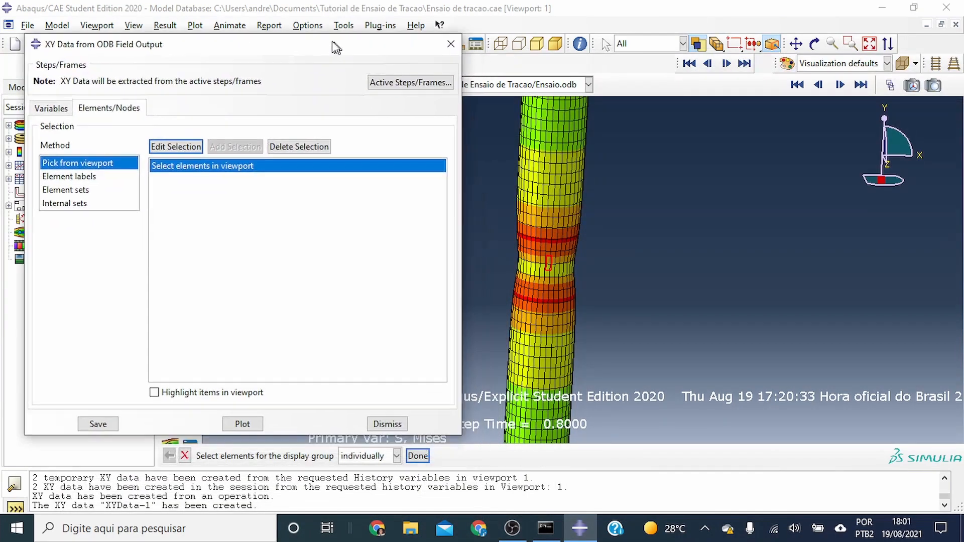
Show the Views toolbar and orient the specimen to the front XY view, close up on the neck
left_click(814, 44)
mouse_move(647, 250)
left_mouse_down()
mouse_move(762, 227)
mouse_move(573, 258)
mouse_move(601, 269)
mouse_move(663, 252)
left_mouse_up()
middle_click(663, 252)
scroll(602, 226, "down", 4)
left_click_drag(376, 49, 402, 121)
left_click(133, 25)
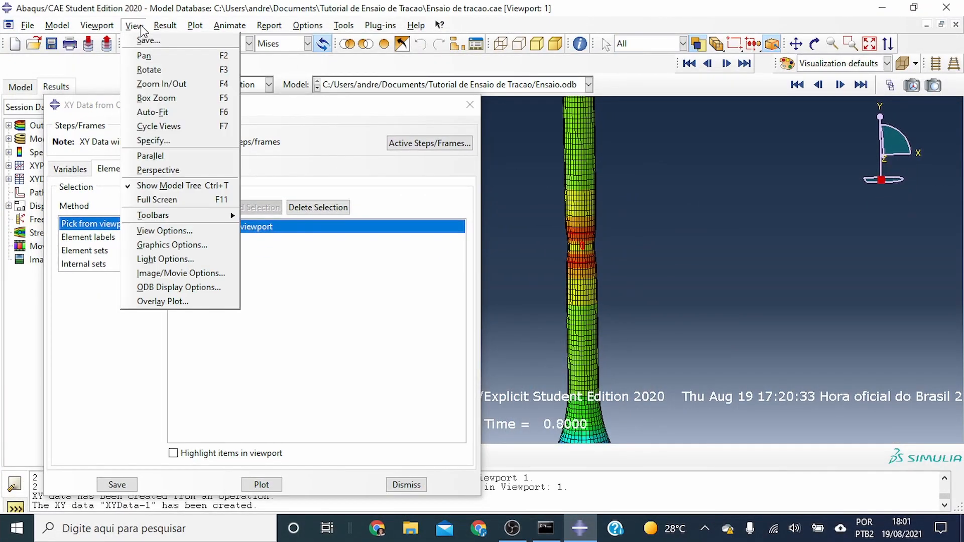
mouse_move(166, 213)
left_click(271, 286)
left_click_drag(506, 132, 346, 61)
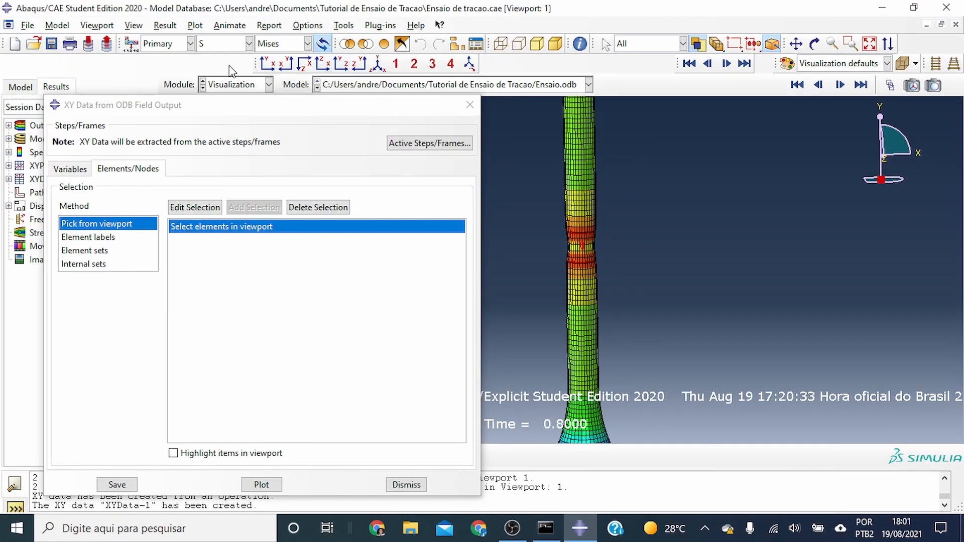
left_click(267, 63)
scroll(586, 282, "up", 5)
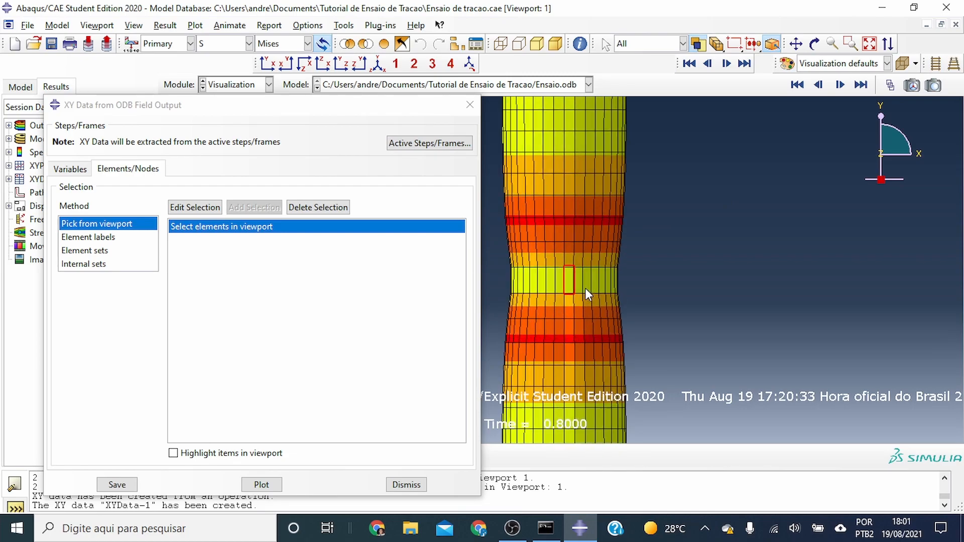
In the frame at step time 0.8500, pick element 426 at the neck and plot its PE22 and S22 against time
left_click_drag(579, 285, 532, 280, "ctrl+alt")
left_click(840, 84)
middle_click(630, 303)
left_click_drag(631, 304, 622, 269, "ctrl+alt")
left_click(269, 485)
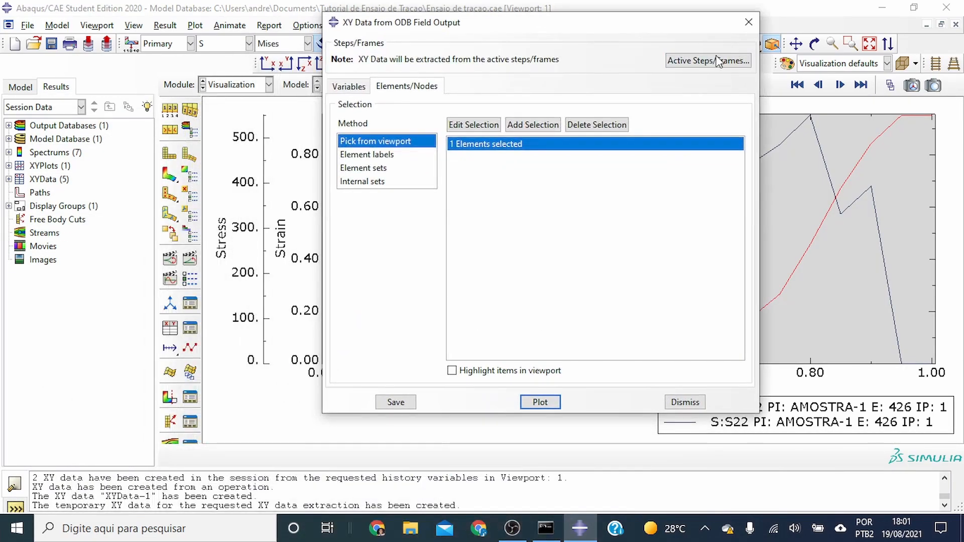
Save the PE22 and S22 curves as session XY data, list the stored XY data, and close the field output dialog
left_click(396, 402)
left_click(497, 252)
left_click(9, 180)
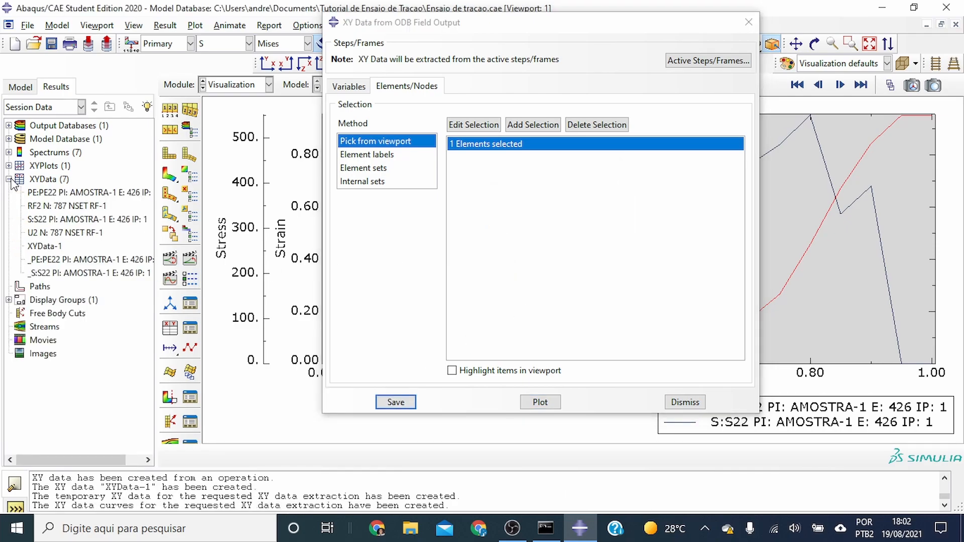
left_click(749, 22)
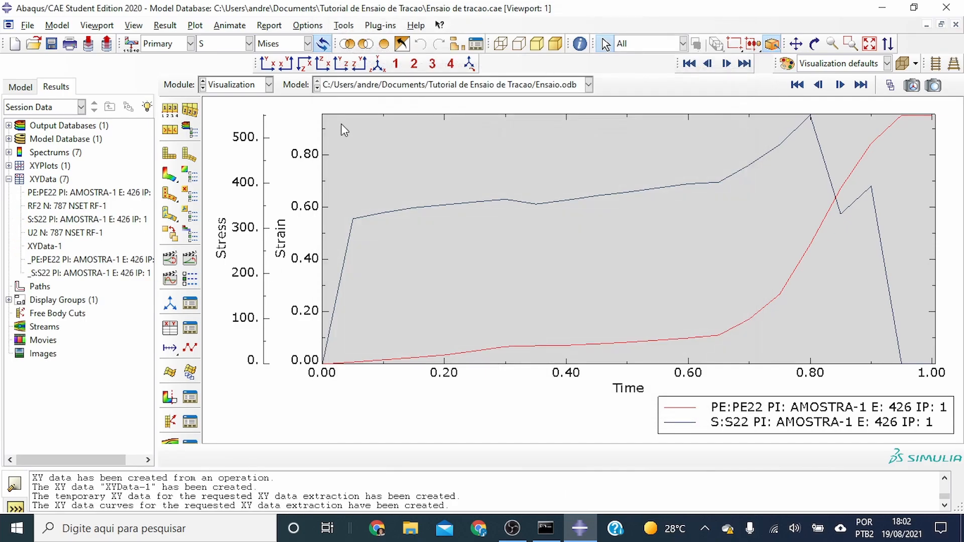
Return to the contour plot and start an XY data operation with the combine(X,X) operator
left_click(171, 176)
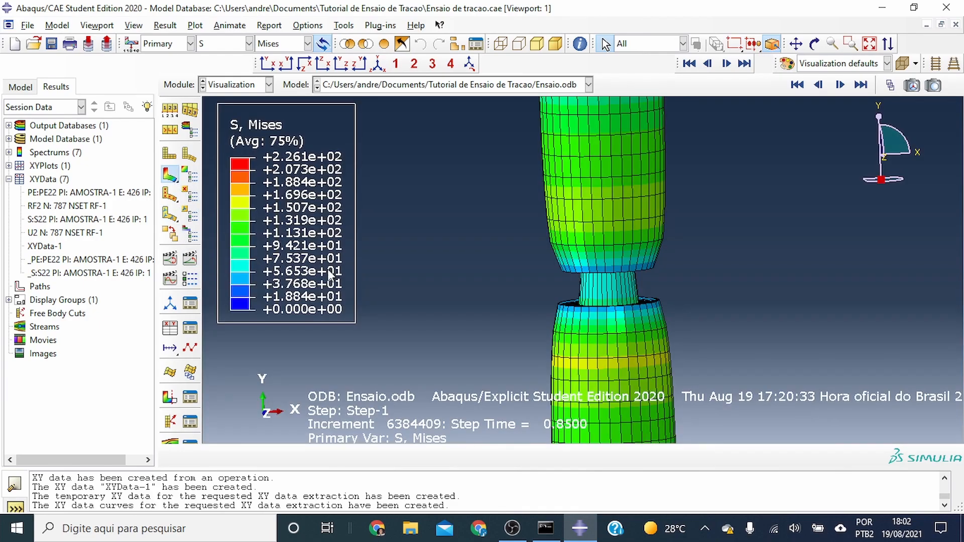
left_click(169, 328)
left_click(20, 242)
left_click(38, 316)
scroll(514, 387, "down", 3)
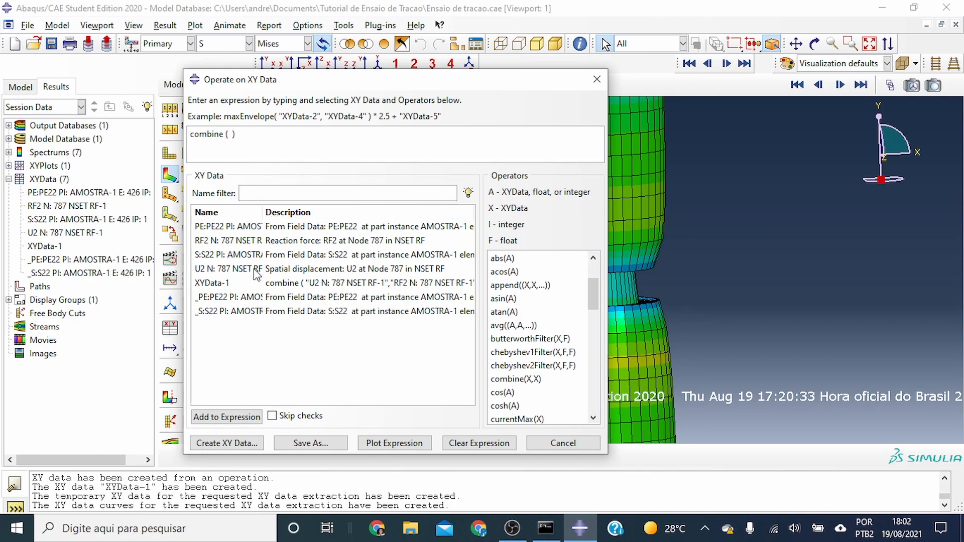
left_click(221, 255)
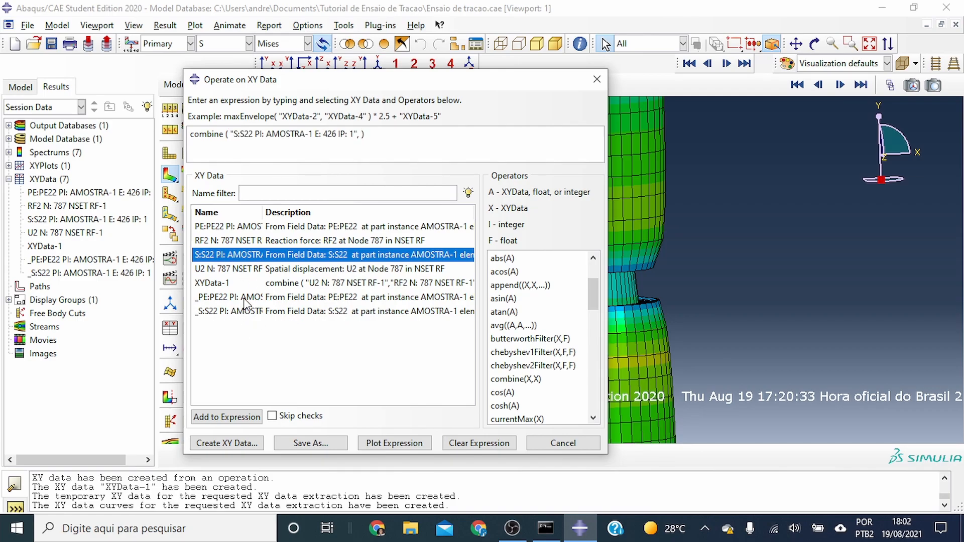
left_click(236, 227)
double_click(236, 226)
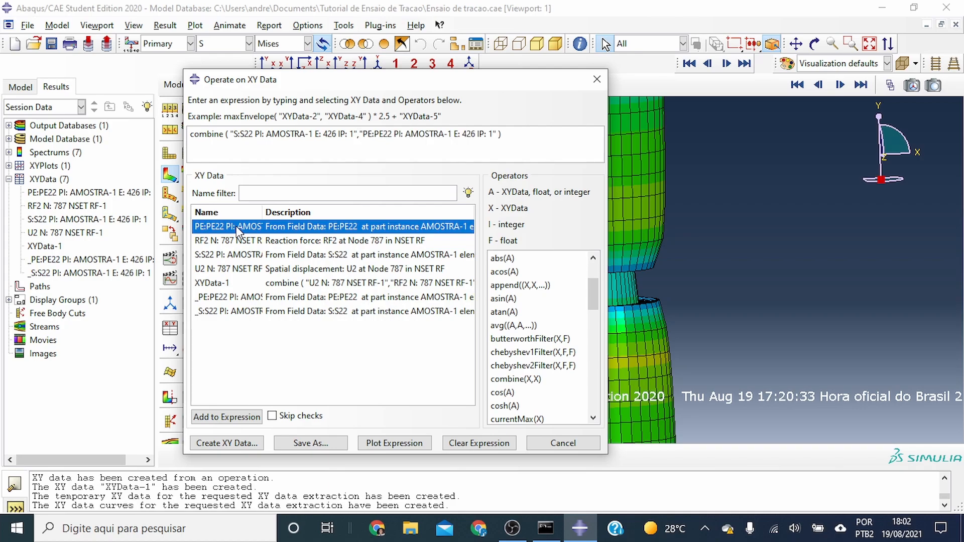
left_click(386, 444)
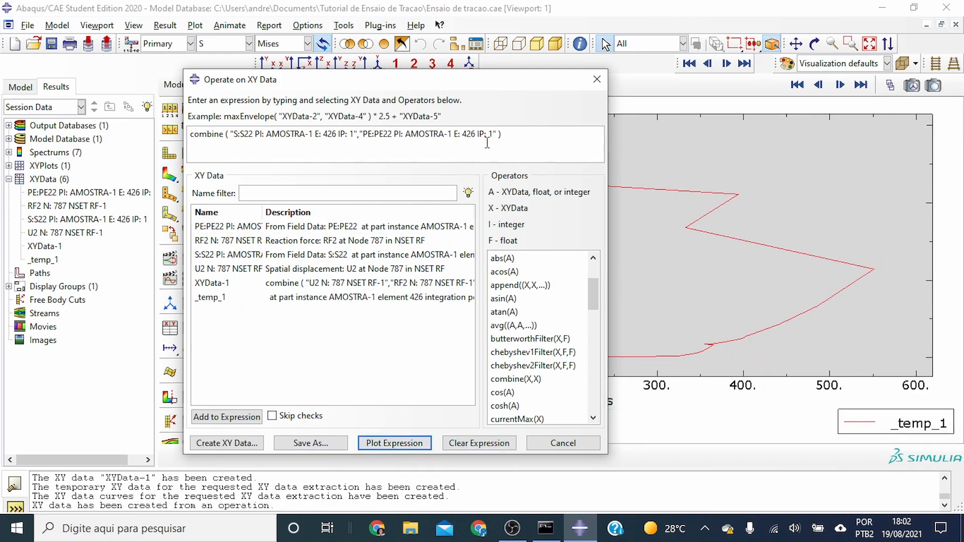
left_click_drag(500, 134, 231, 137)
key("BackSpace")
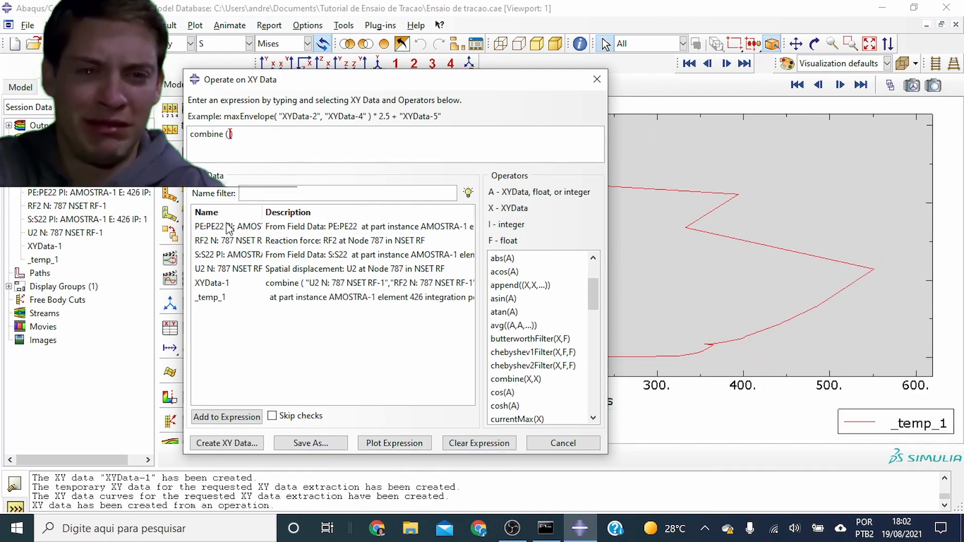
Combine the element 426 PE22 and S22 data, in that order, plot the stress-strain curve, and close the XY data operation
double_click(211, 227)
type(",")
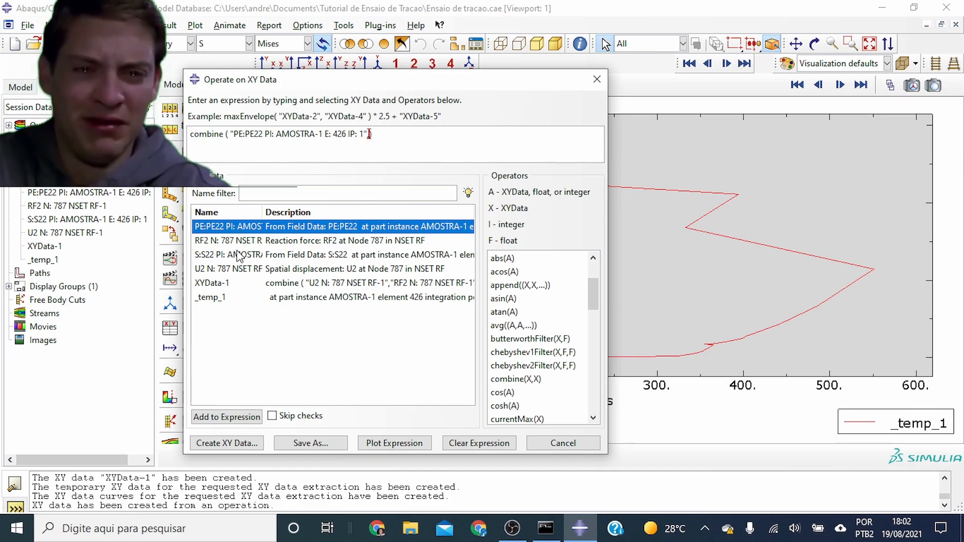
double_click(236, 255)
left_click(396, 449)
left_click_drag(472, 84, 444, 49)
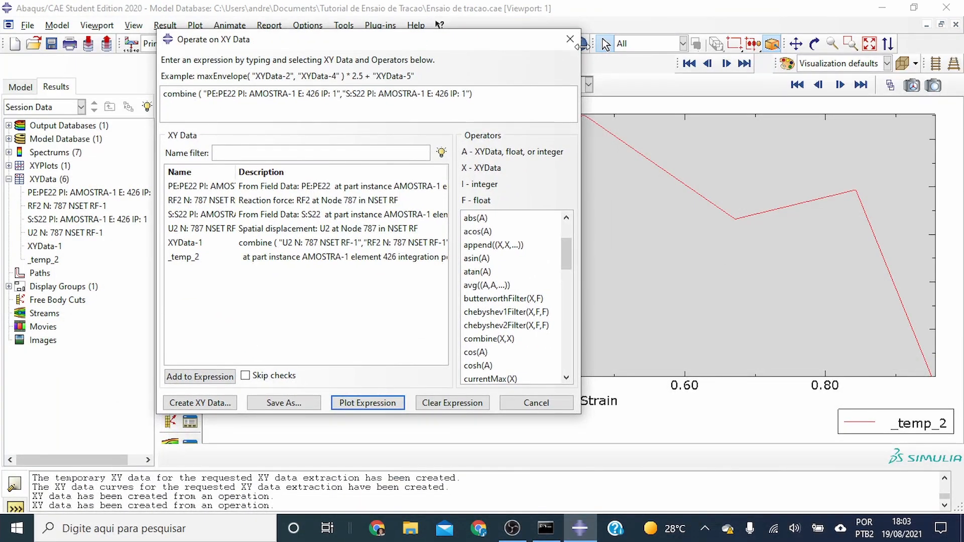
left_click(575, 48)
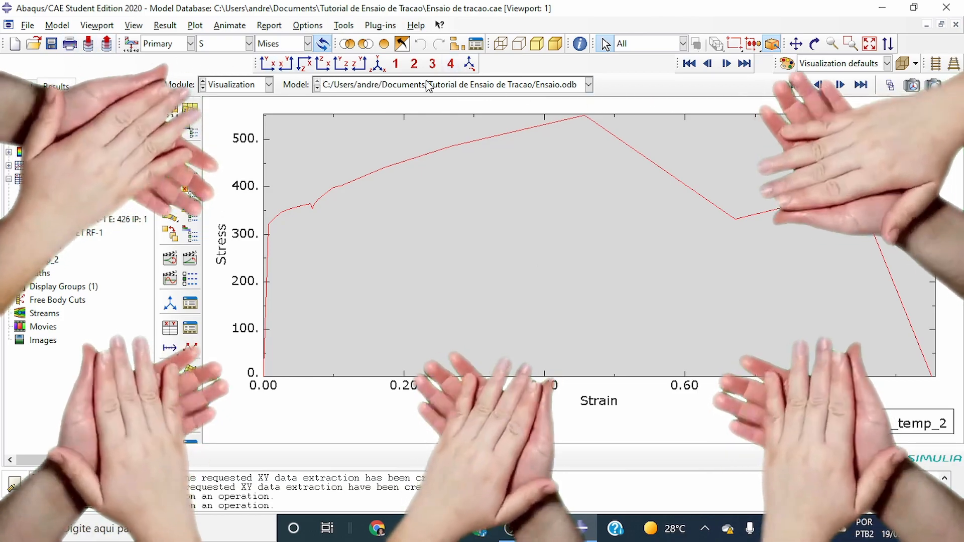
Show the Viewport toolbar, create a second viewport, and tile both viewports side by side
left_click(134, 25)
mouse_move(221, 216)
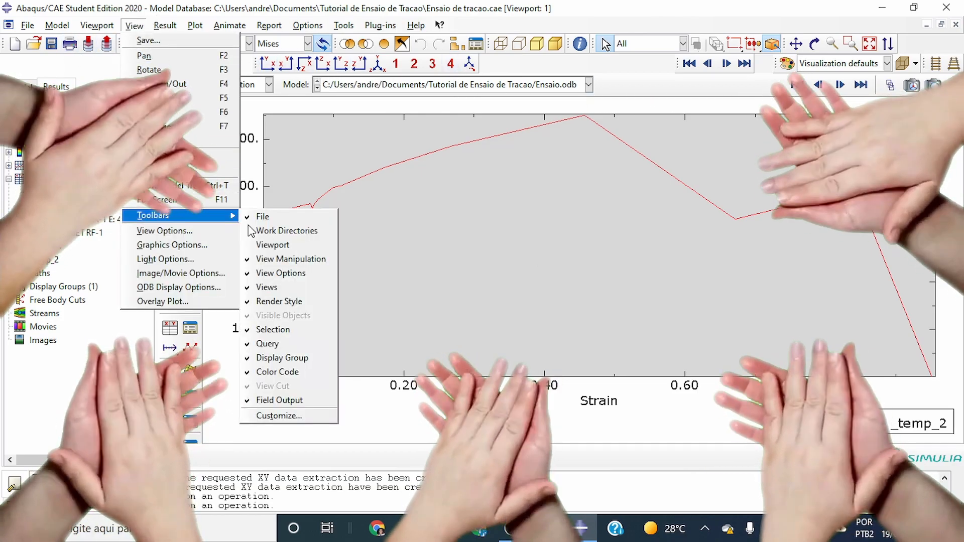
left_click(289, 243)
left_click_drag(437, 150, 84, 75)
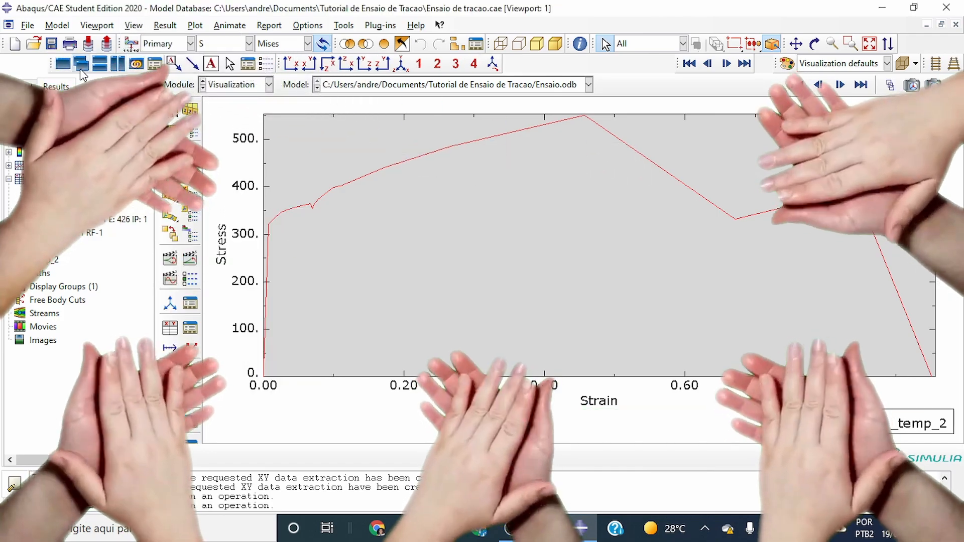
left_click(64, 65)
left_click(117, 64)
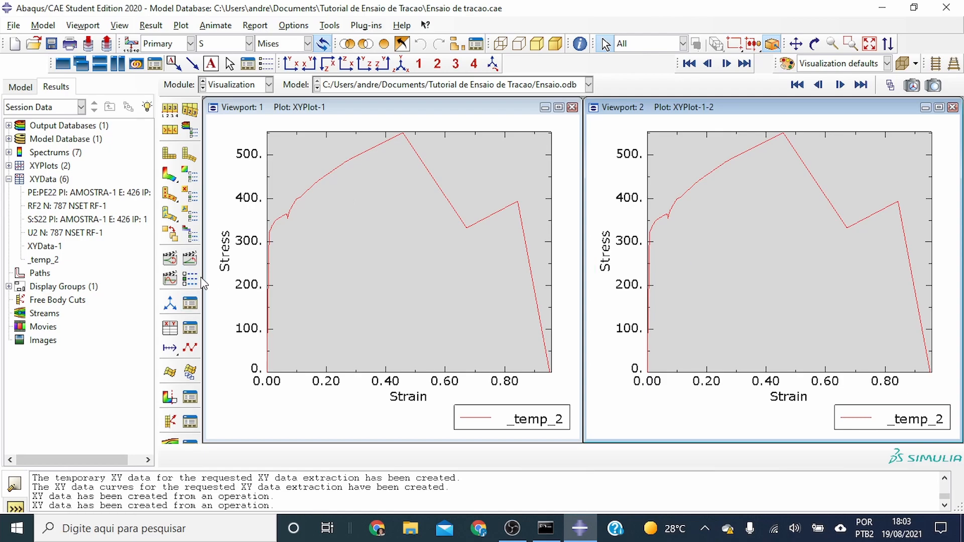
Display the Mises stress contour on the deformed specimen in Viewport 2 with the mesh edges hidden
left_click(171, 176)
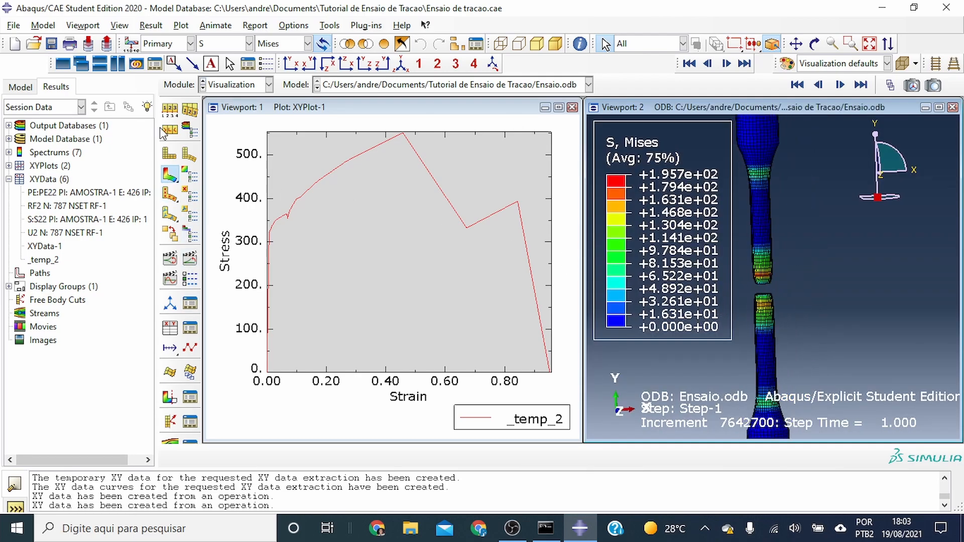
left_click(170, 110)
left_click(106, 386)
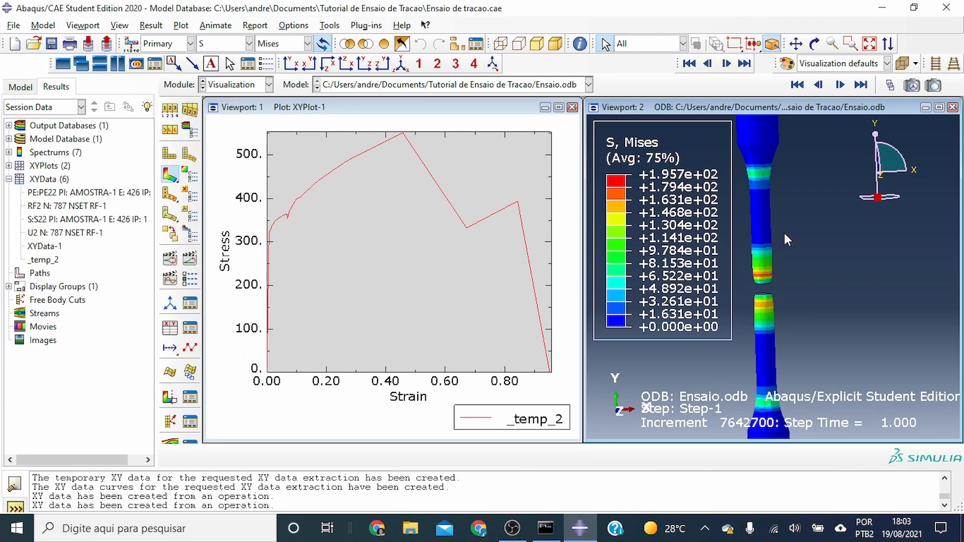
Animate the time history in both viewports together, with the specimen tilted slightly in Viewport 2
left_click(189, 258)
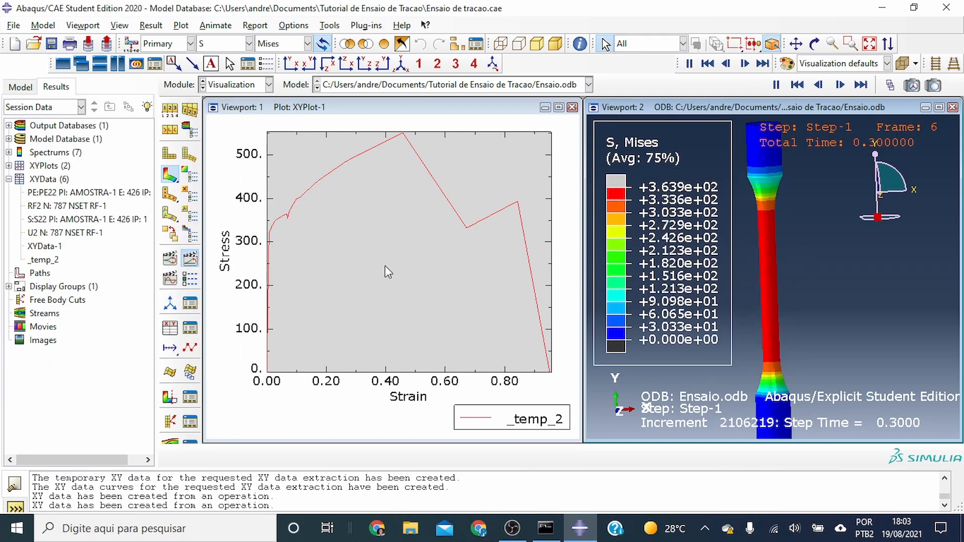
left_click(190, 258)
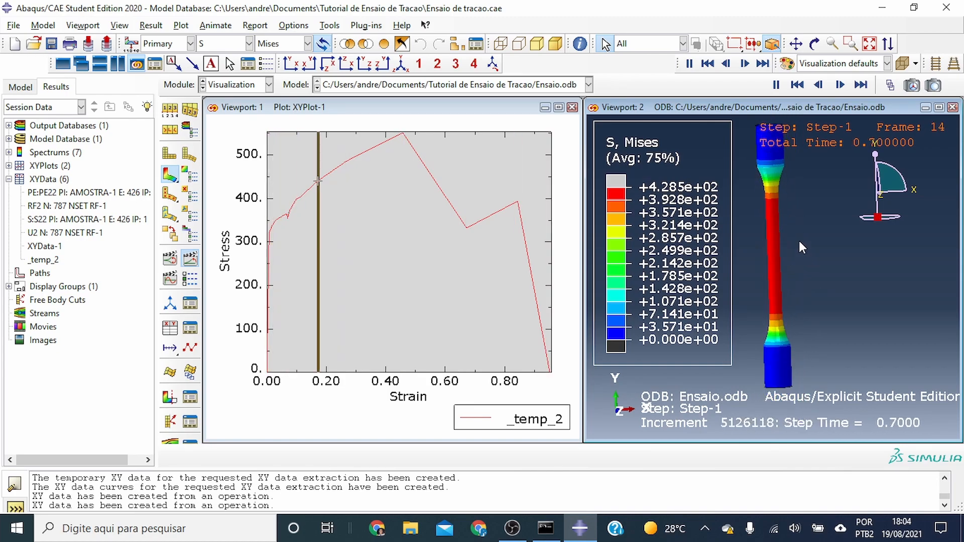
left_click_drag(748, 177, 772, 150, "ctrl+alt")
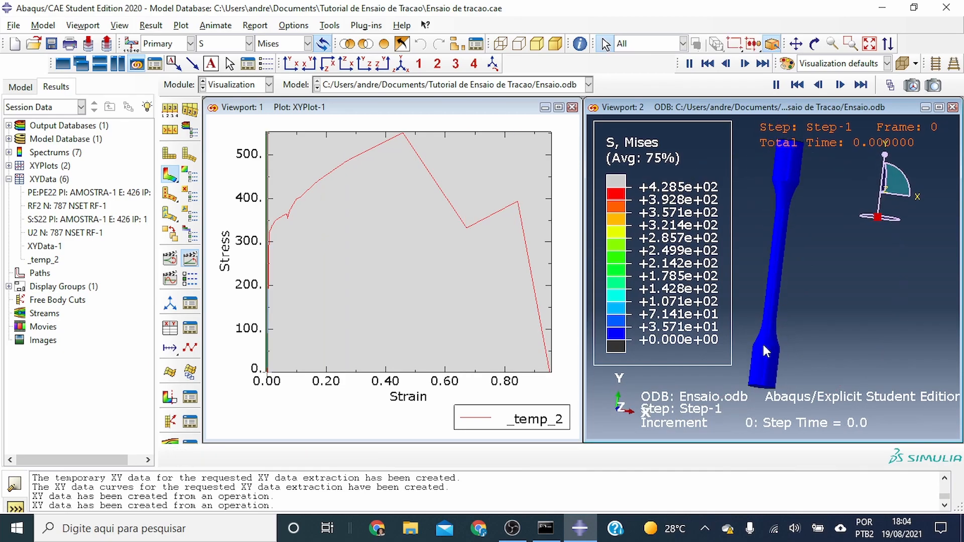
left_click_drag(751, 324, 744, 345, "ctrl+alt")
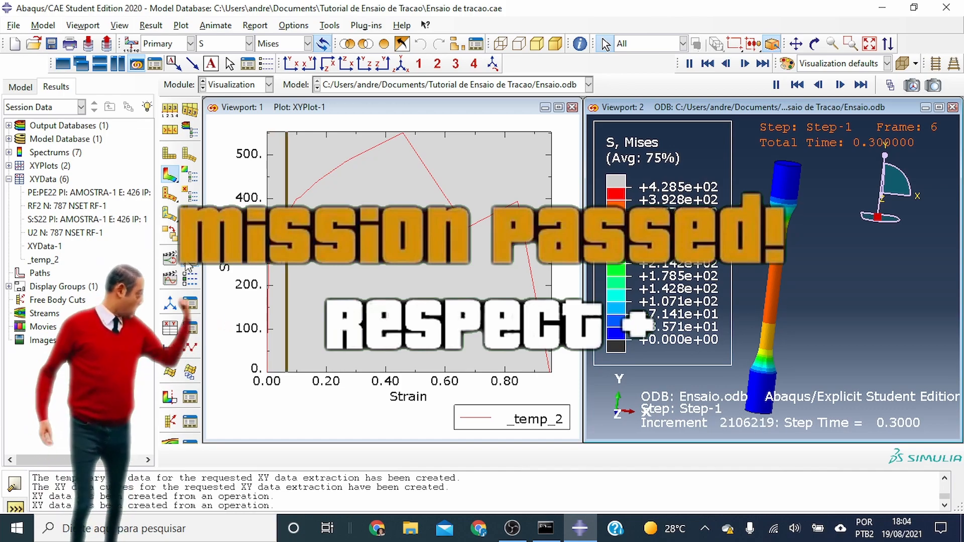
Stop the animation and save the model database
key("ctrl+s")
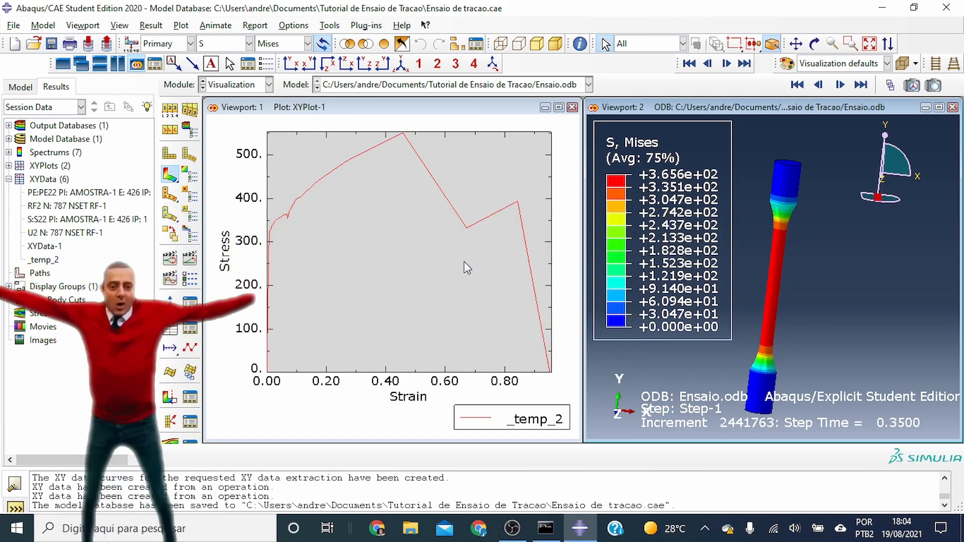
left_click(51, 44)
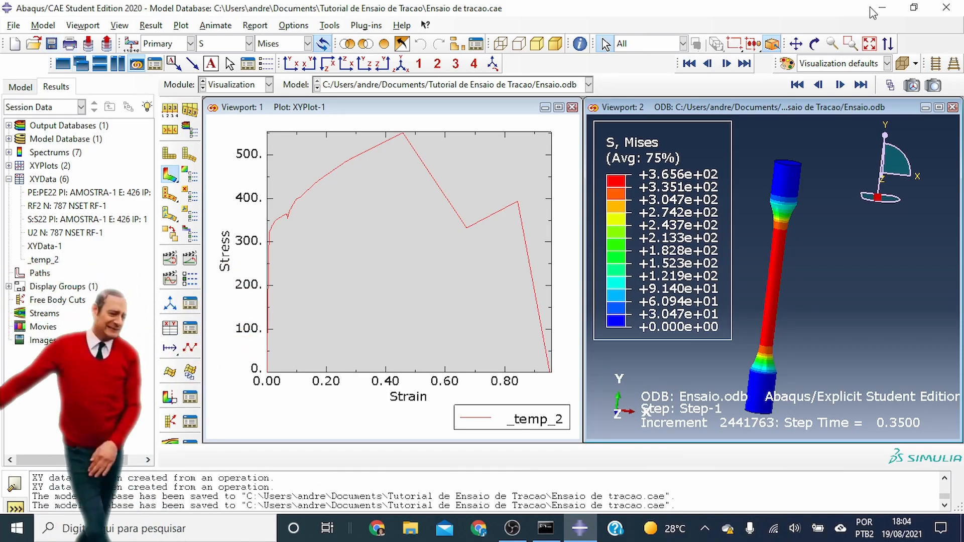